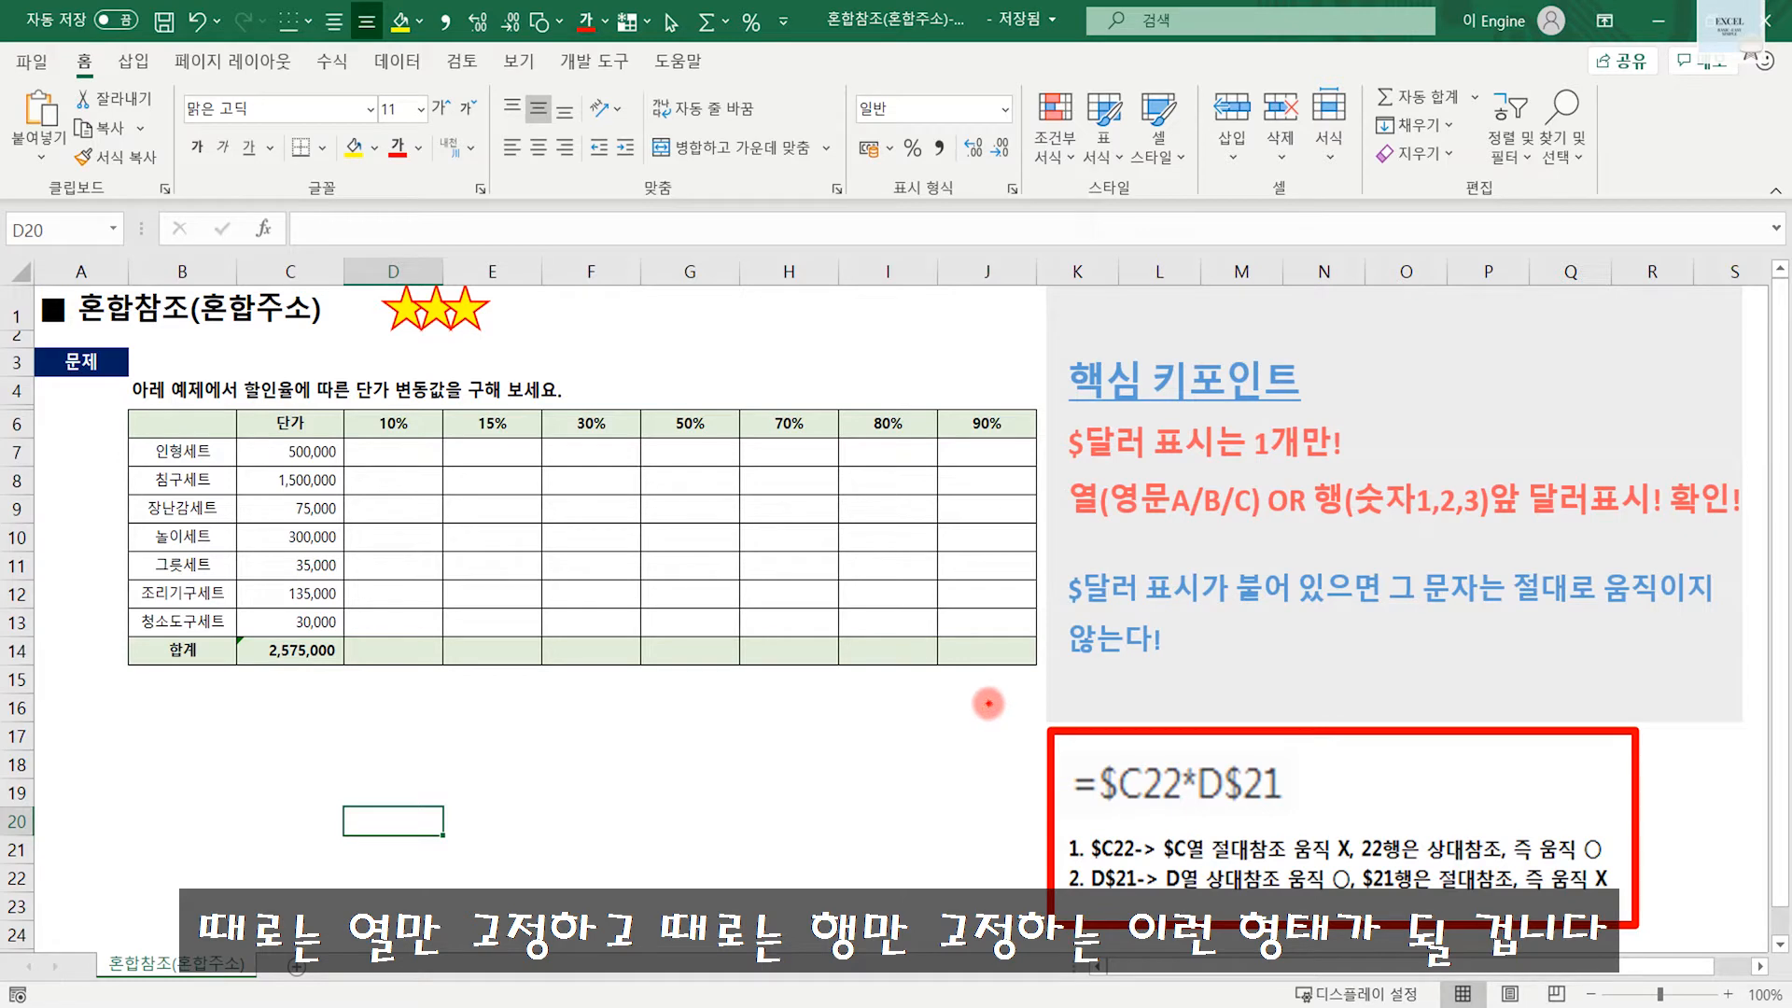
pyautogui.moveTo(989, 703)
pyautogui.mouseDown()
pyautogui.moveTo(1428, 919)
pyautogui.moveTo(1685, 948)
pyautogui.mouseUp()
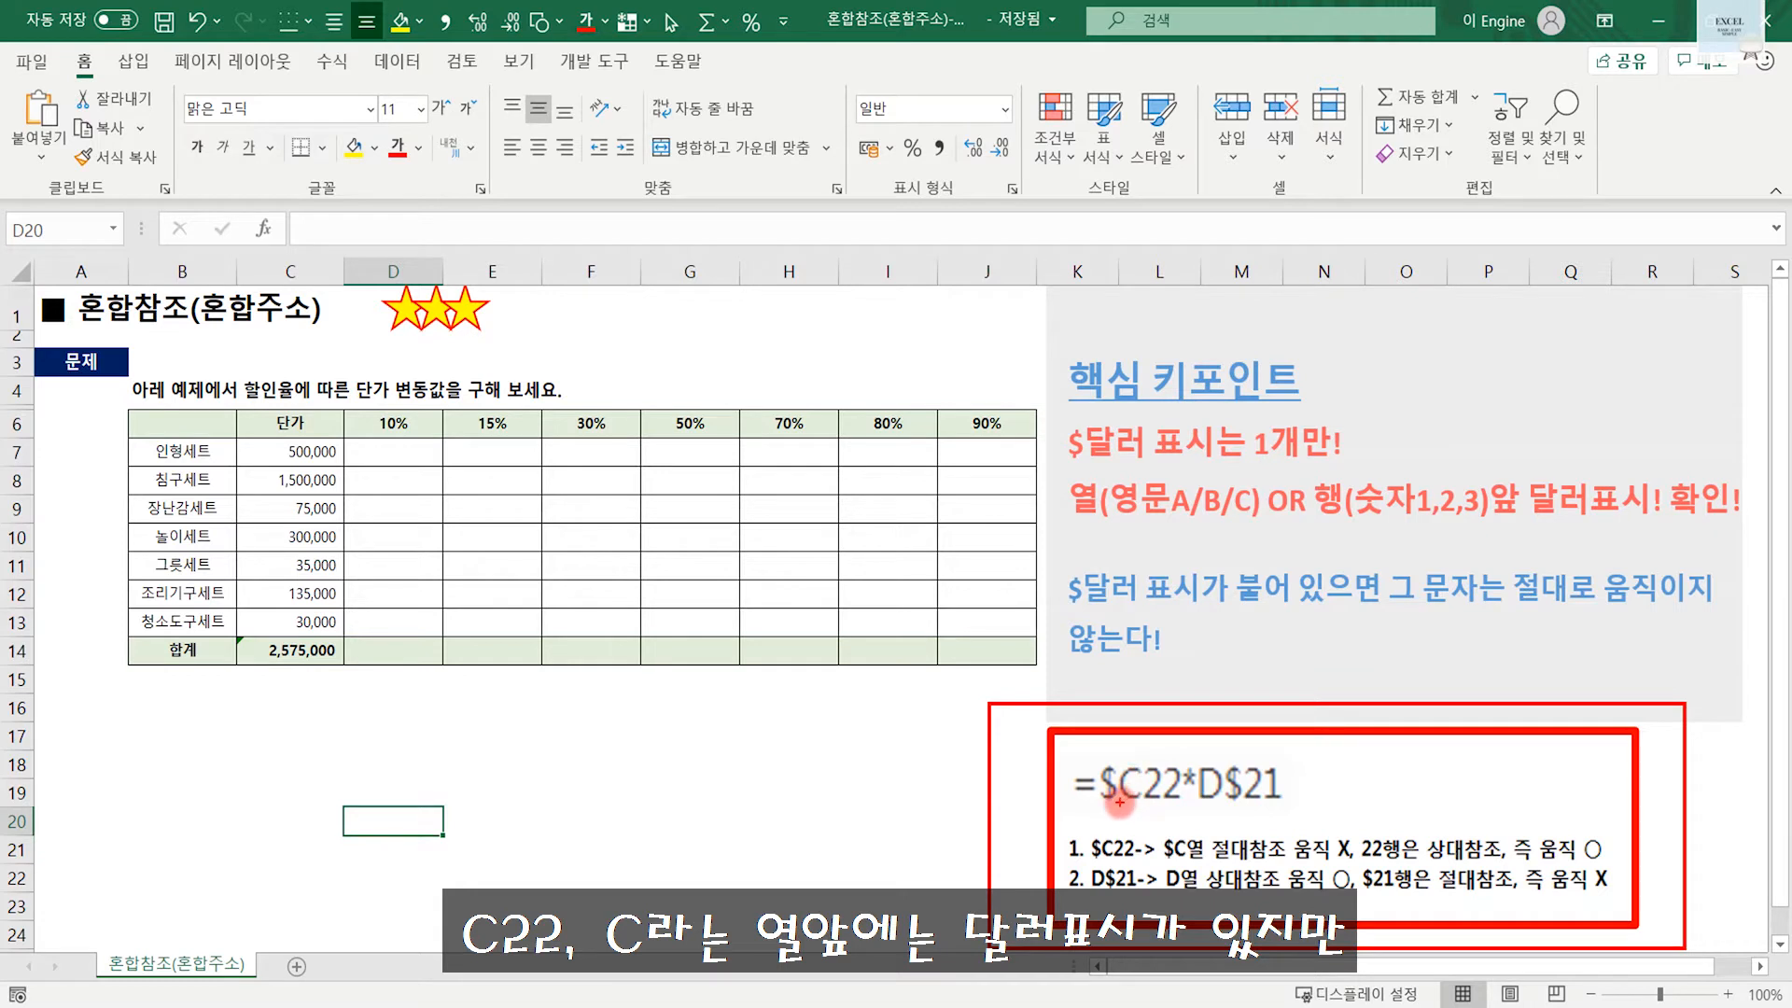
pyautogui.moveTo(1120, 755)
pyautogui.mouseDown()
pyautogui.moveTo(1073, 774)
pyautogui.moveTo(1097, 804)
pyautogui.moveTo(1129, 800)
pyautogui.mouseUp()
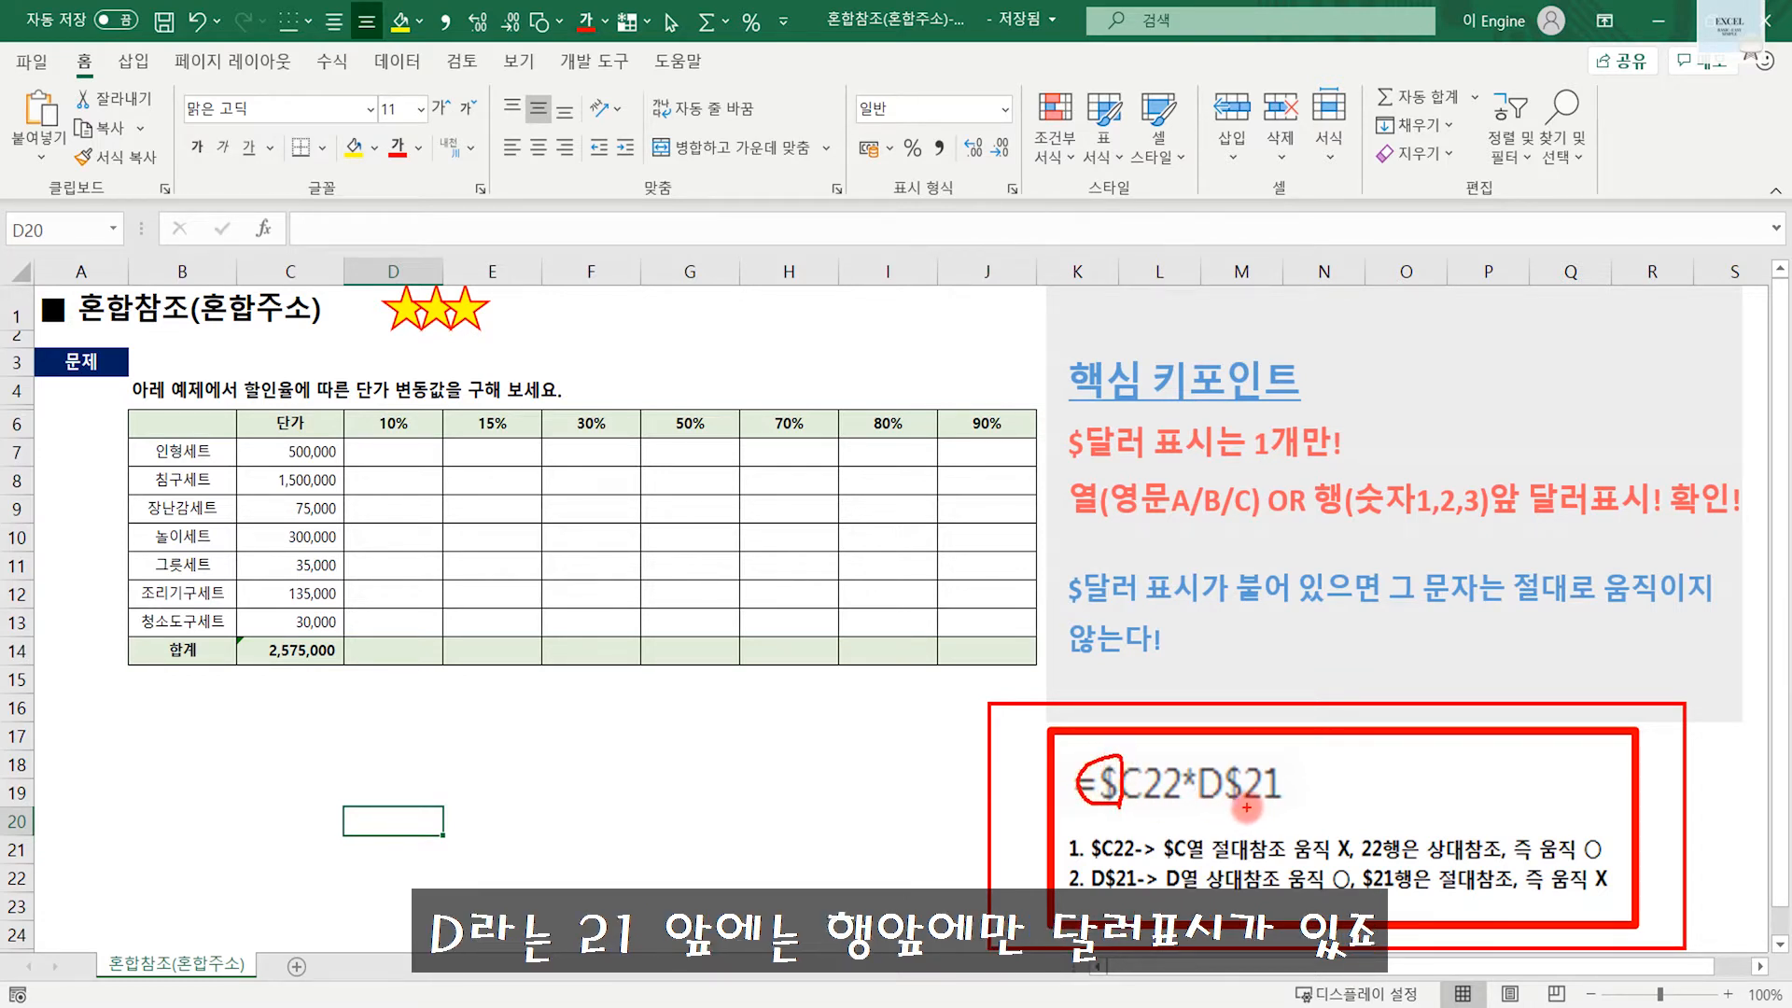
pyautogui.moveTo(1245, 807)
pyautogui.mouseDown()
pyautogui.moveTo(1213, 793)
pyautogui.moveTo(1245, 758)
pyautogui.moveTo(1245, 808)
pyautogui.mouseUp()
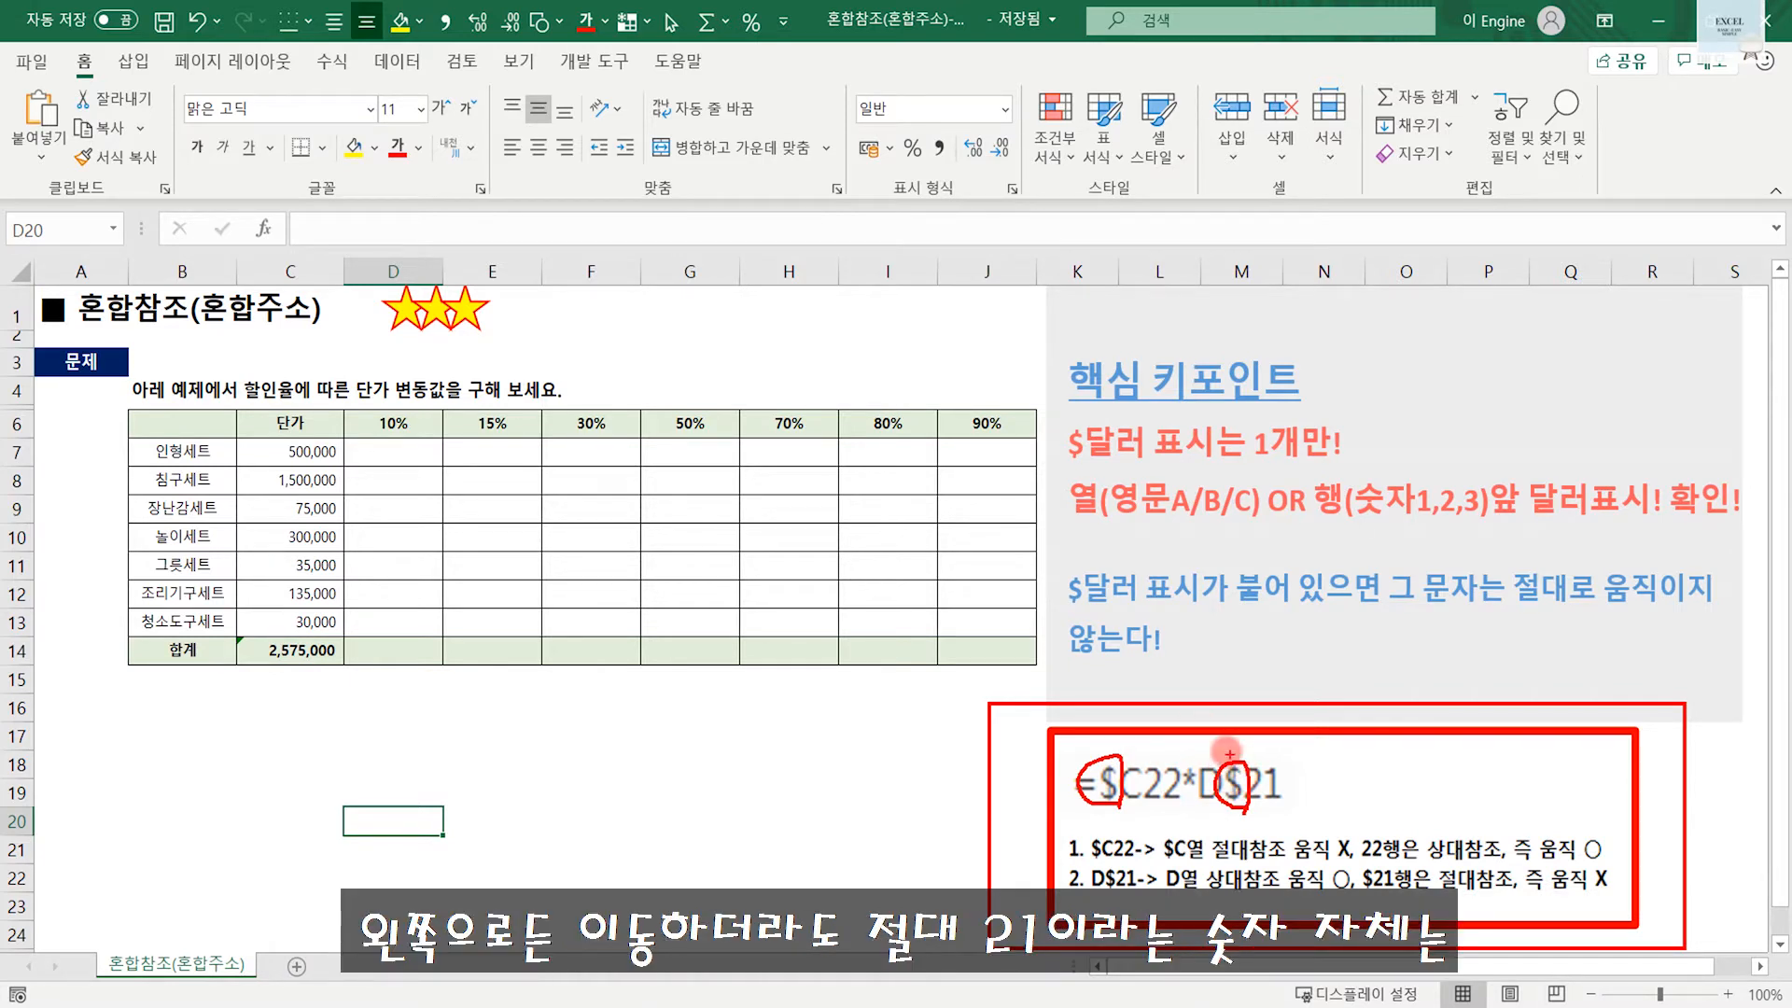
pyautogui.moveTo(1255, 812)
pyautogui.mouseDown()
pyautogui.moveTo(1295, 786)
pyautogui.moveTo(1293, 759)
pyautogui.moveTo(1244, 758)
pyautogui.moveTo(1241, 804)
pyautogui.moveTo(1281, 819)
pyautogui.mouseUp()
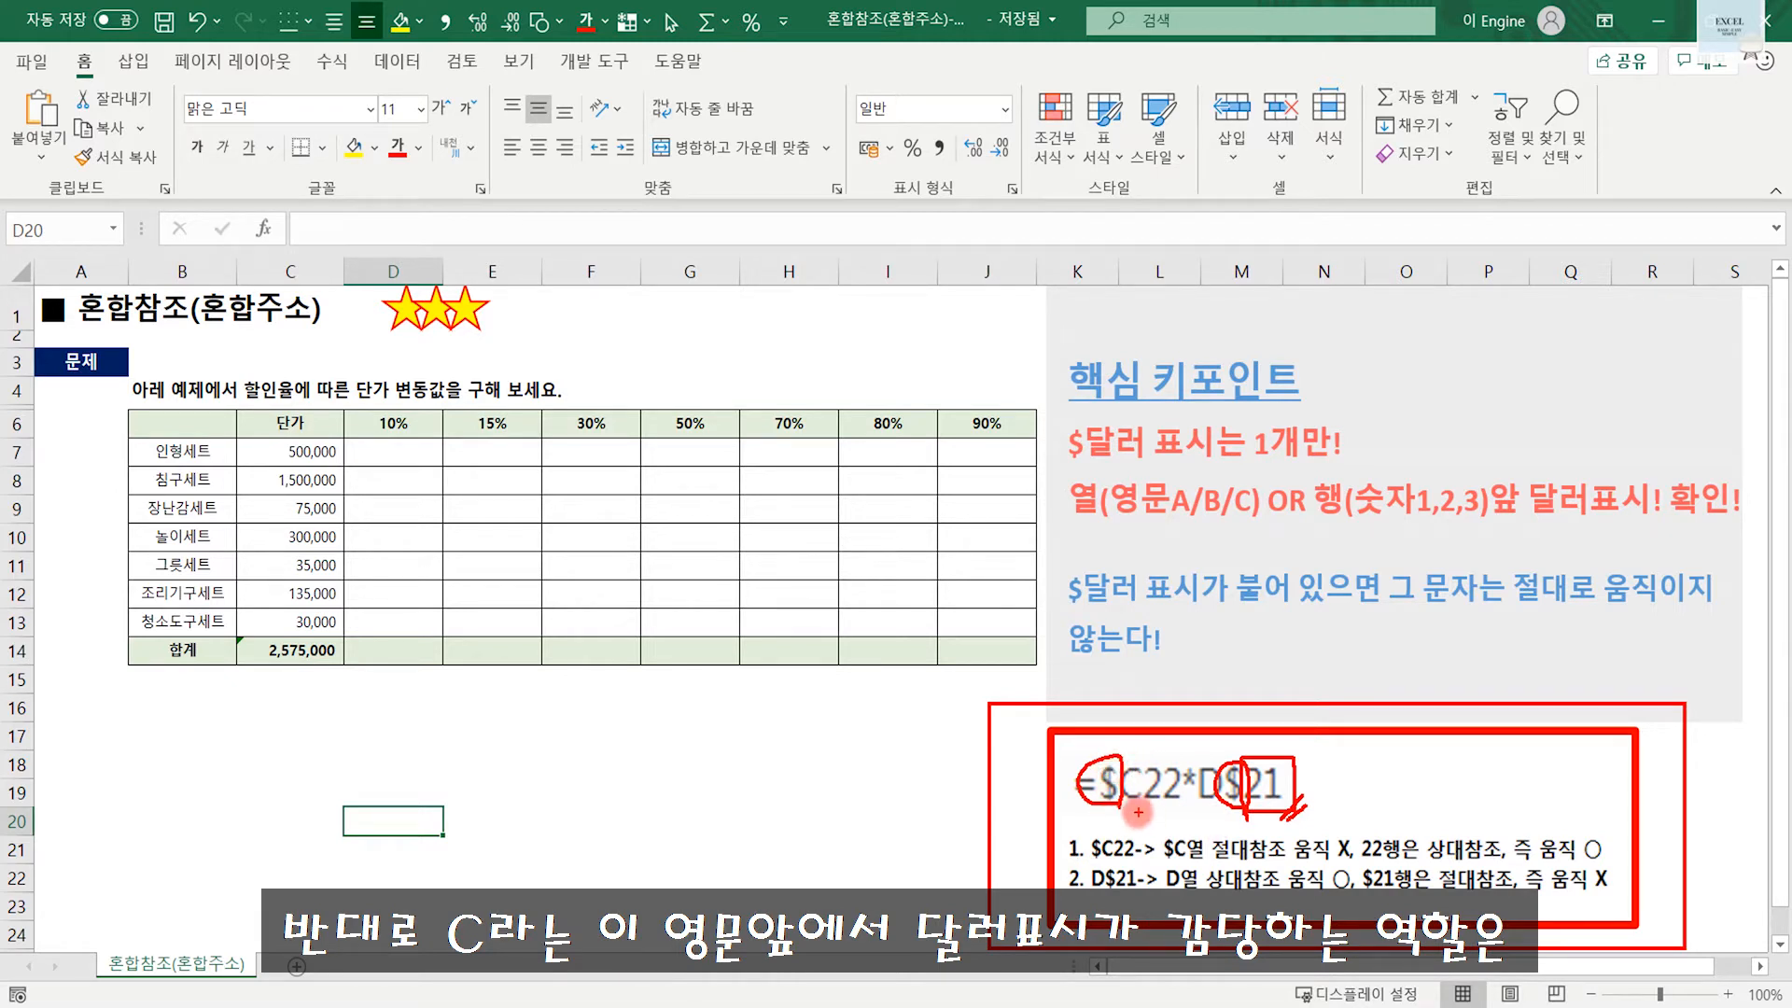
pyautogui.moveTo(1123, 815); pyautogui.dragTo(1154, 811)
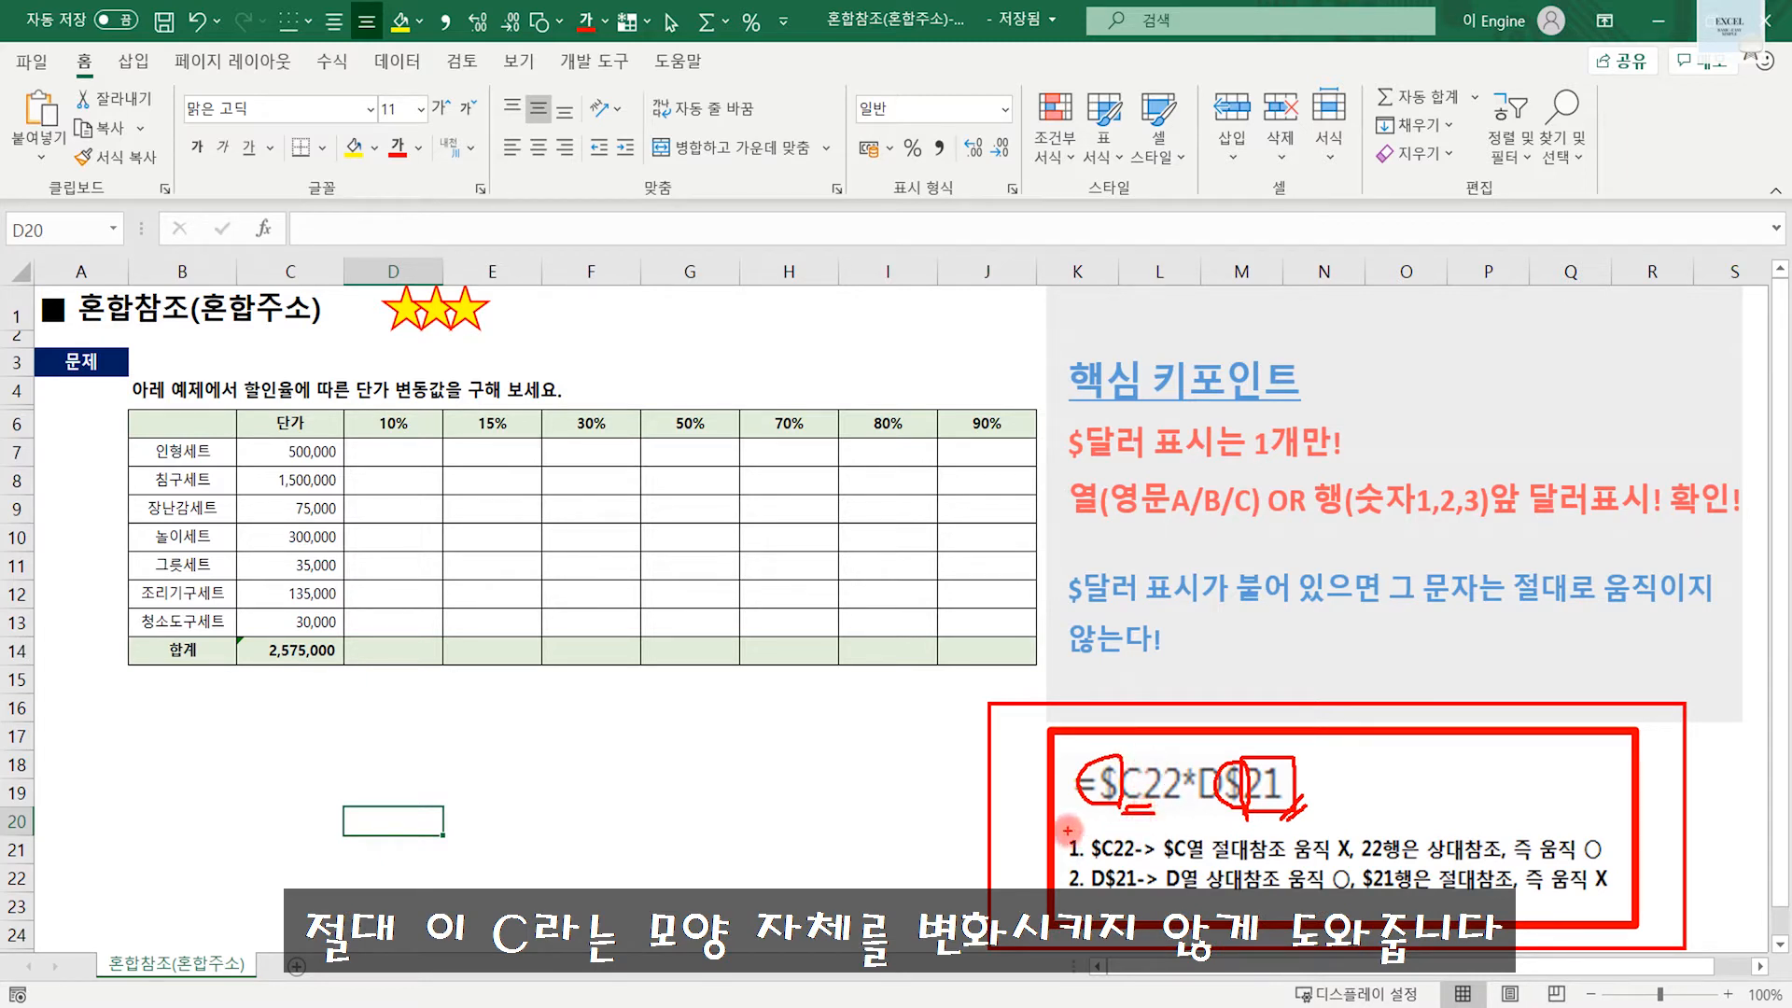
pyautogui.moveTo(1065, 828)
pyautogui.mouseDown()
pyautogui.moveTo(1353, 896)
pyautogui.moveTo(1616, 903)
pyautogui.mouseUp()
pyautogui.press('Escape')
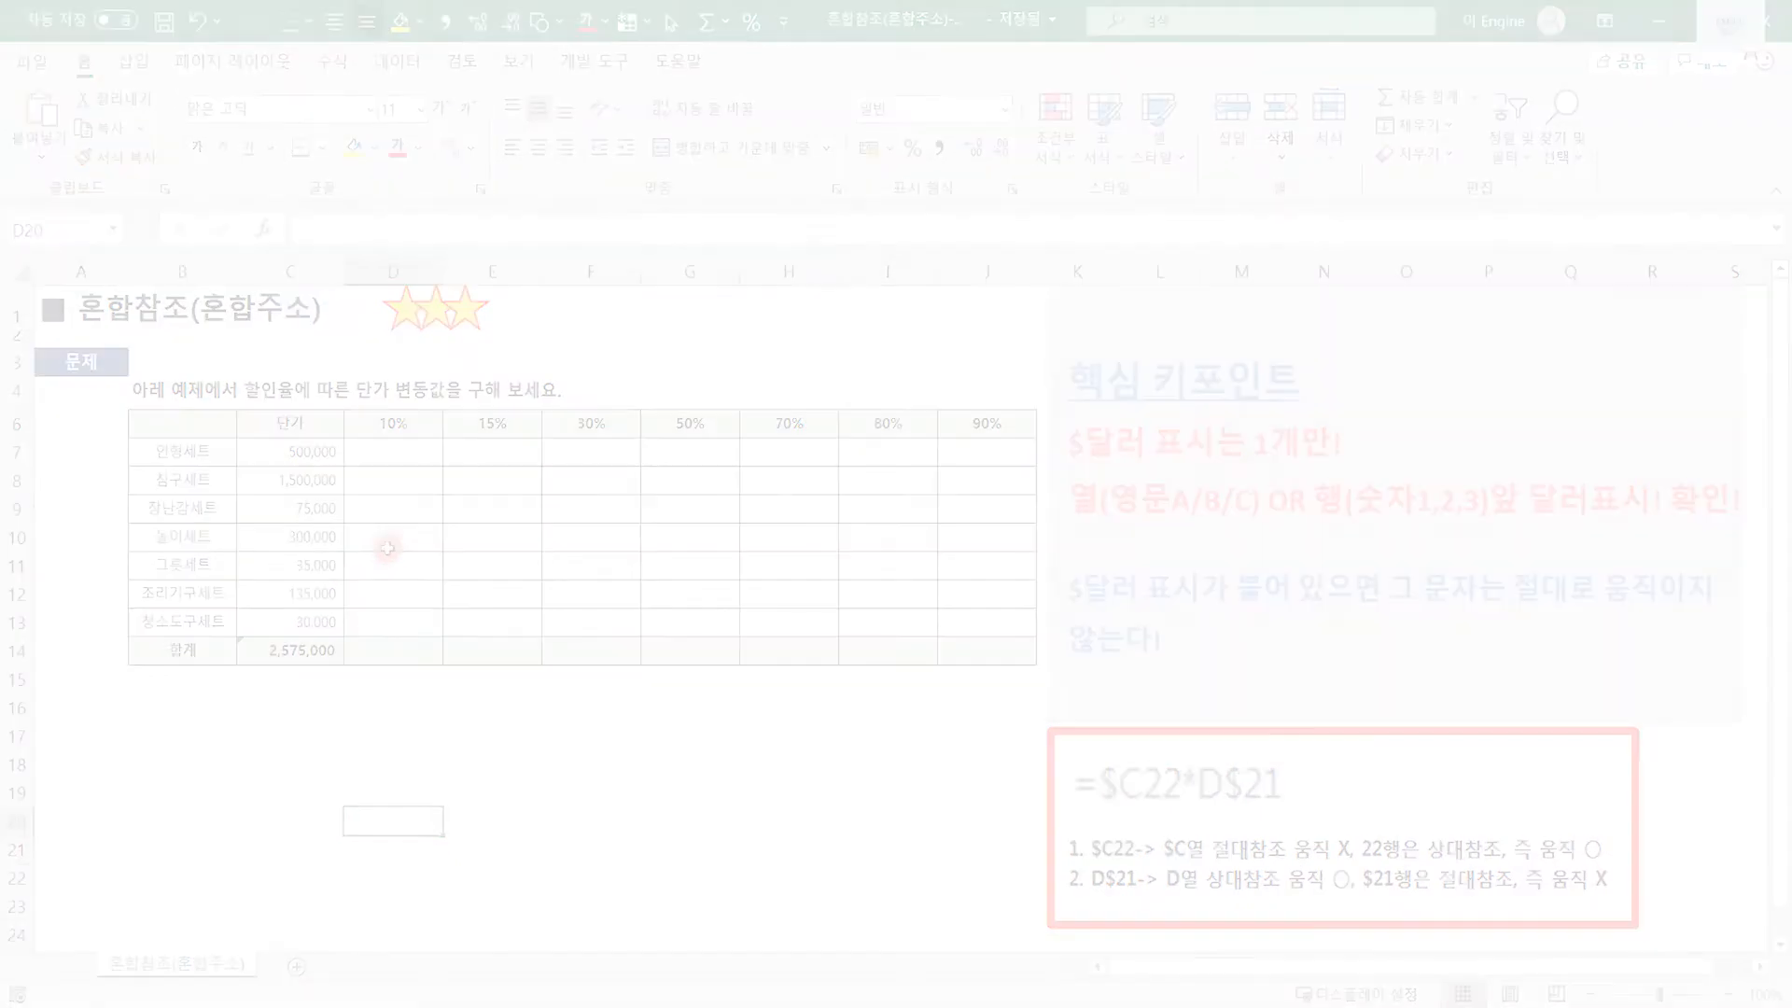
# Review the set names, the unit price of 인형세트 and the discount rates heading the price table.
pyautogui.click(204, 449)
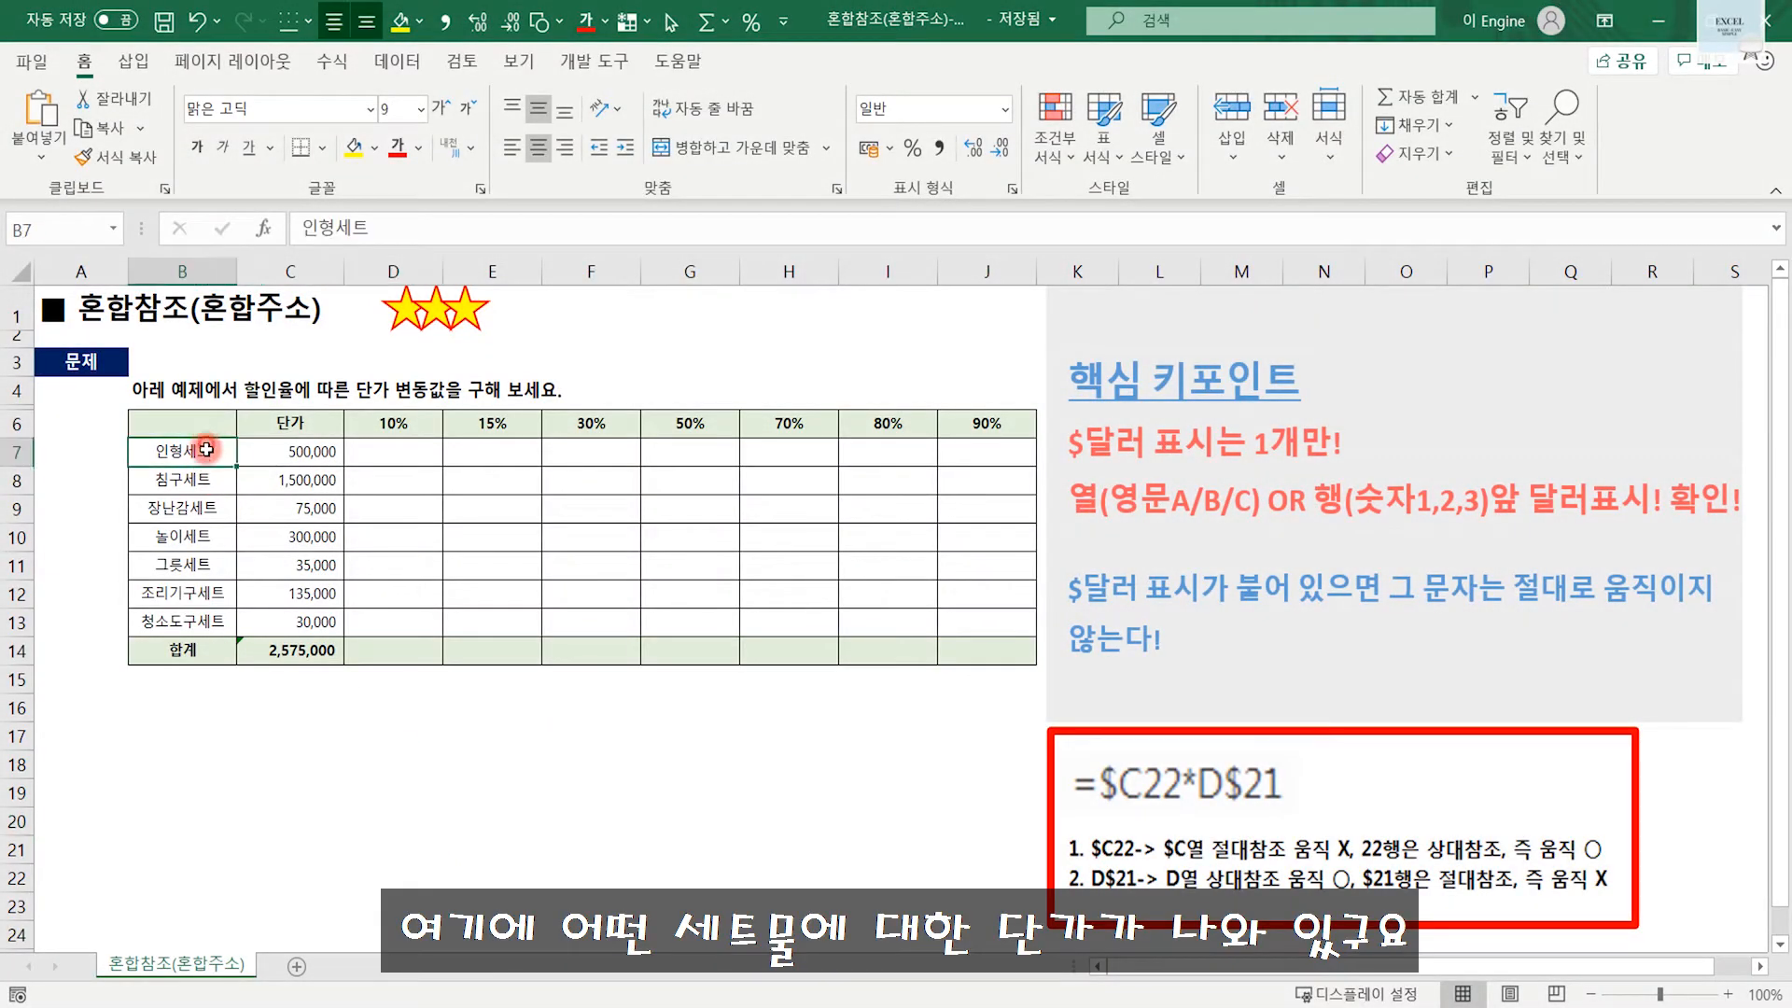
pyautogui.click(206, 479)
pyautogui.click(207, 508)
pyautogui.click(207, 539)
pyautogui.click(204, 594)
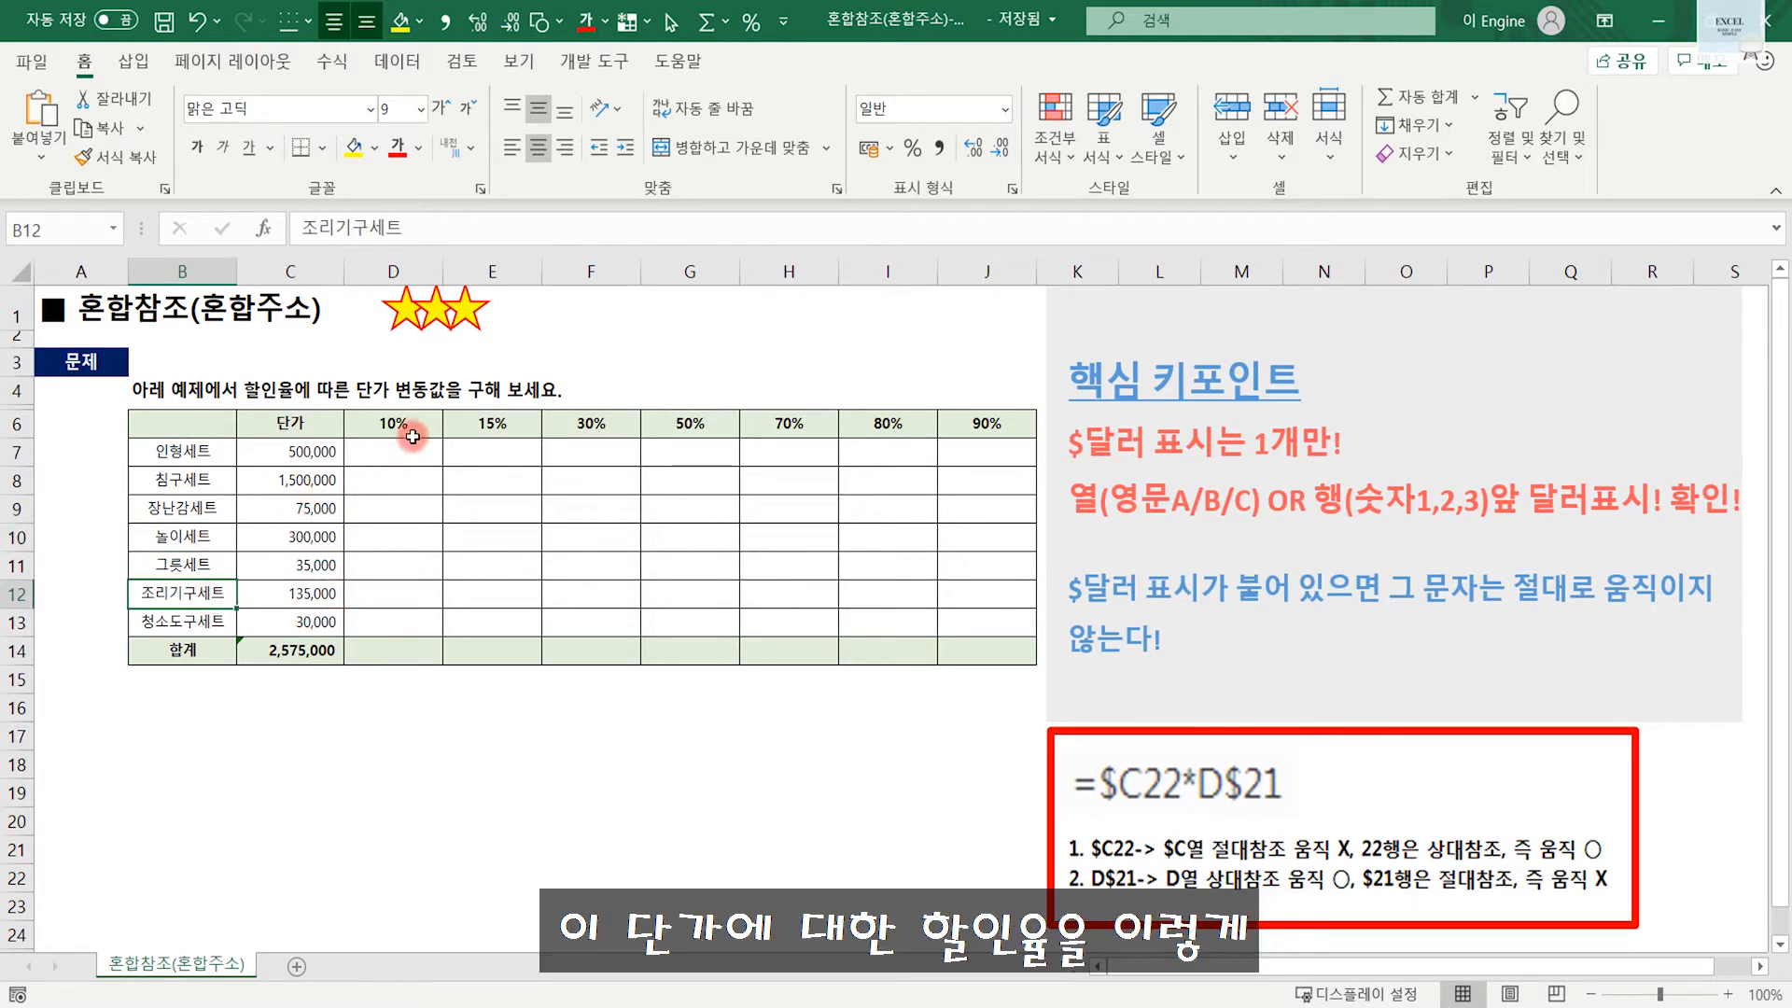
pyautogui.moveTo(403, 425); pyautogui.dragTo(1006, 424)
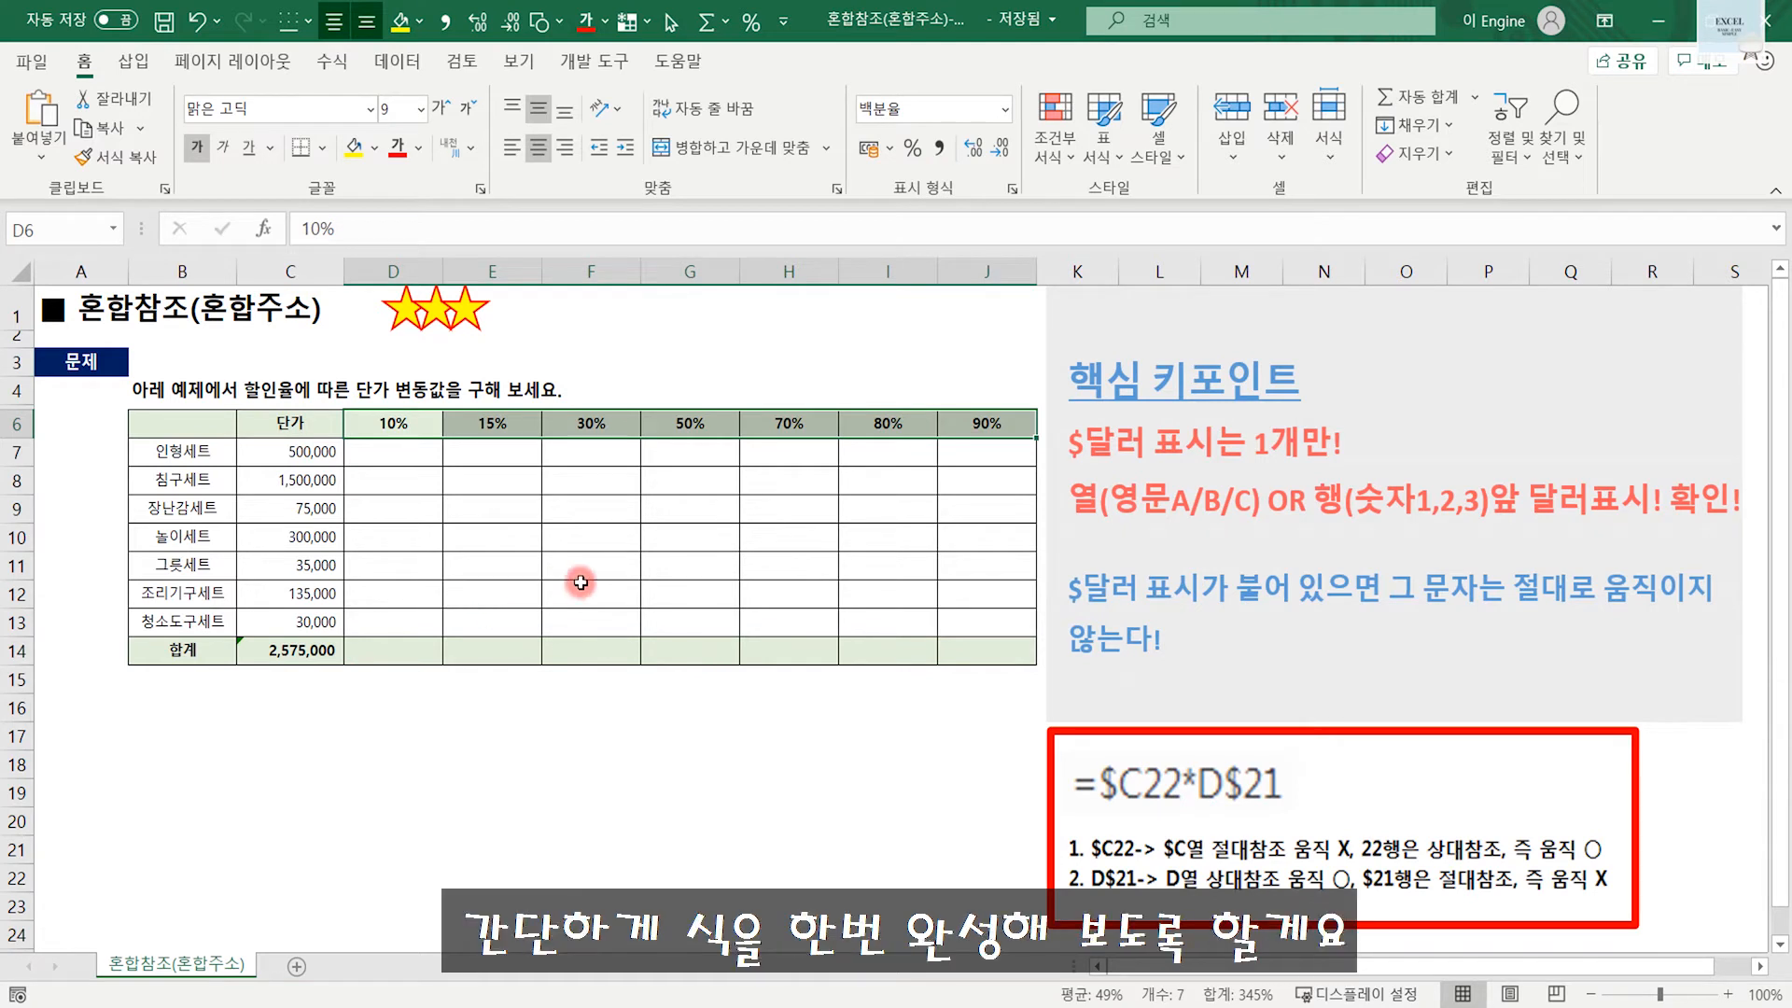
pyautogui.click(396, 422)
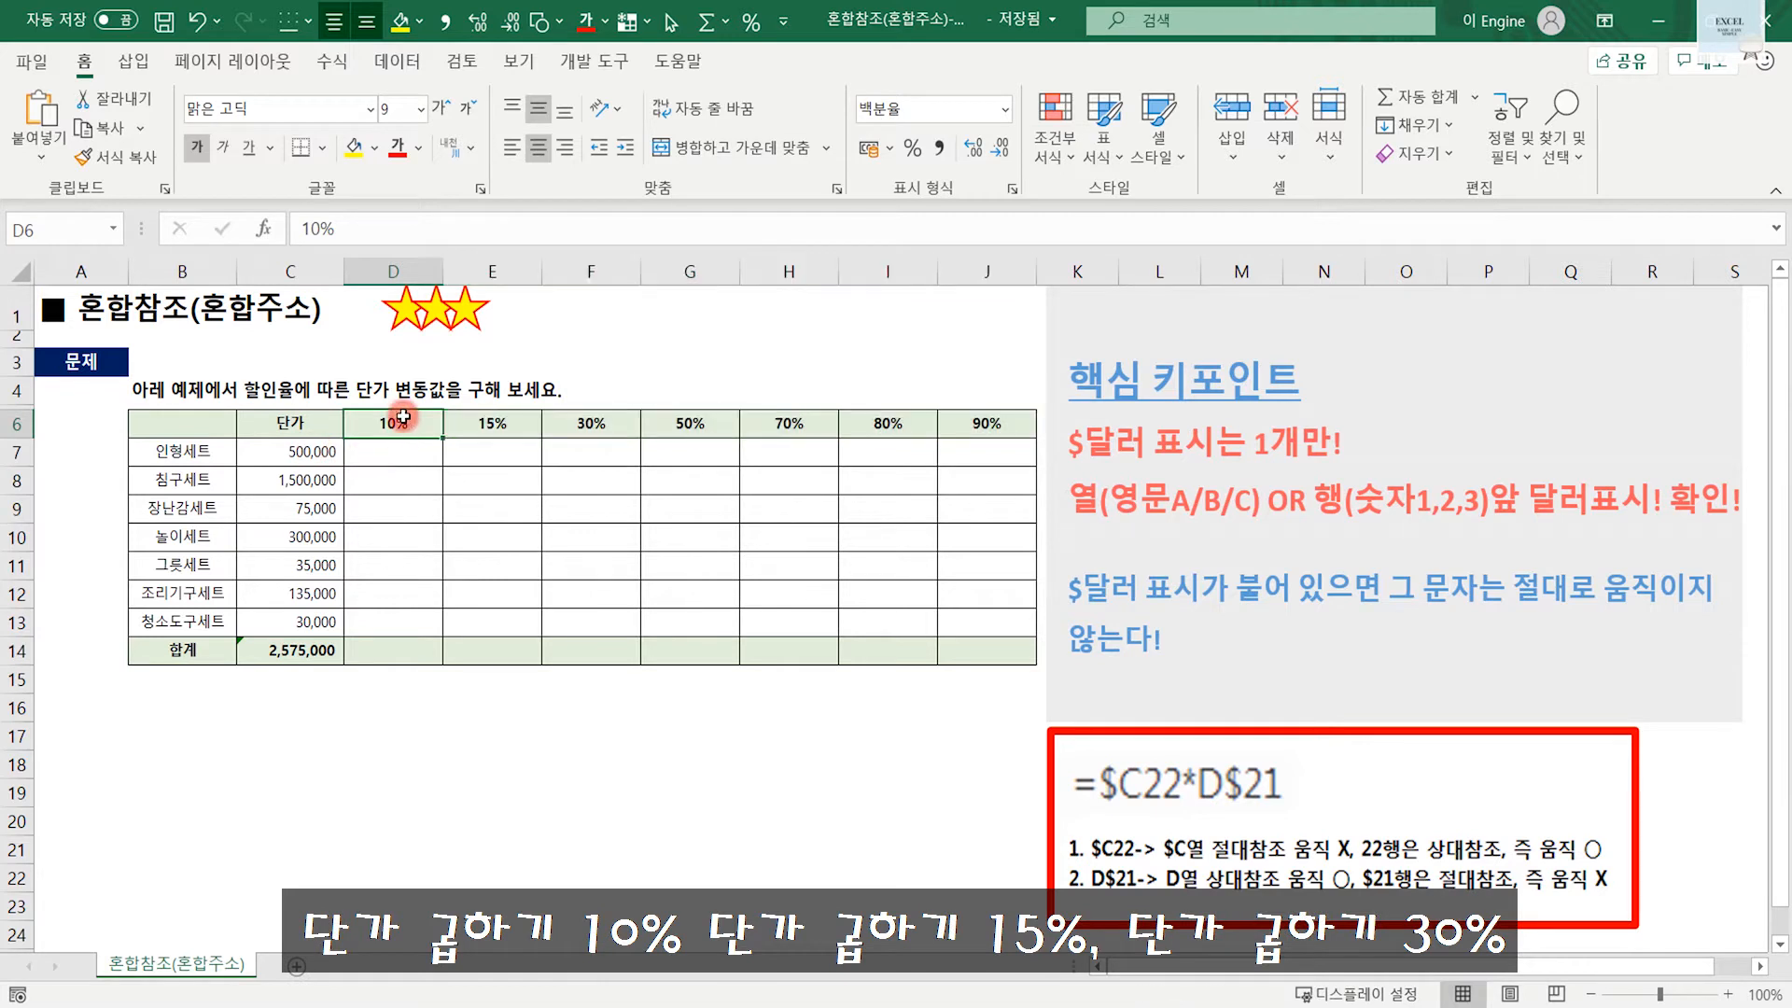
pyautogui.click(317, 458)
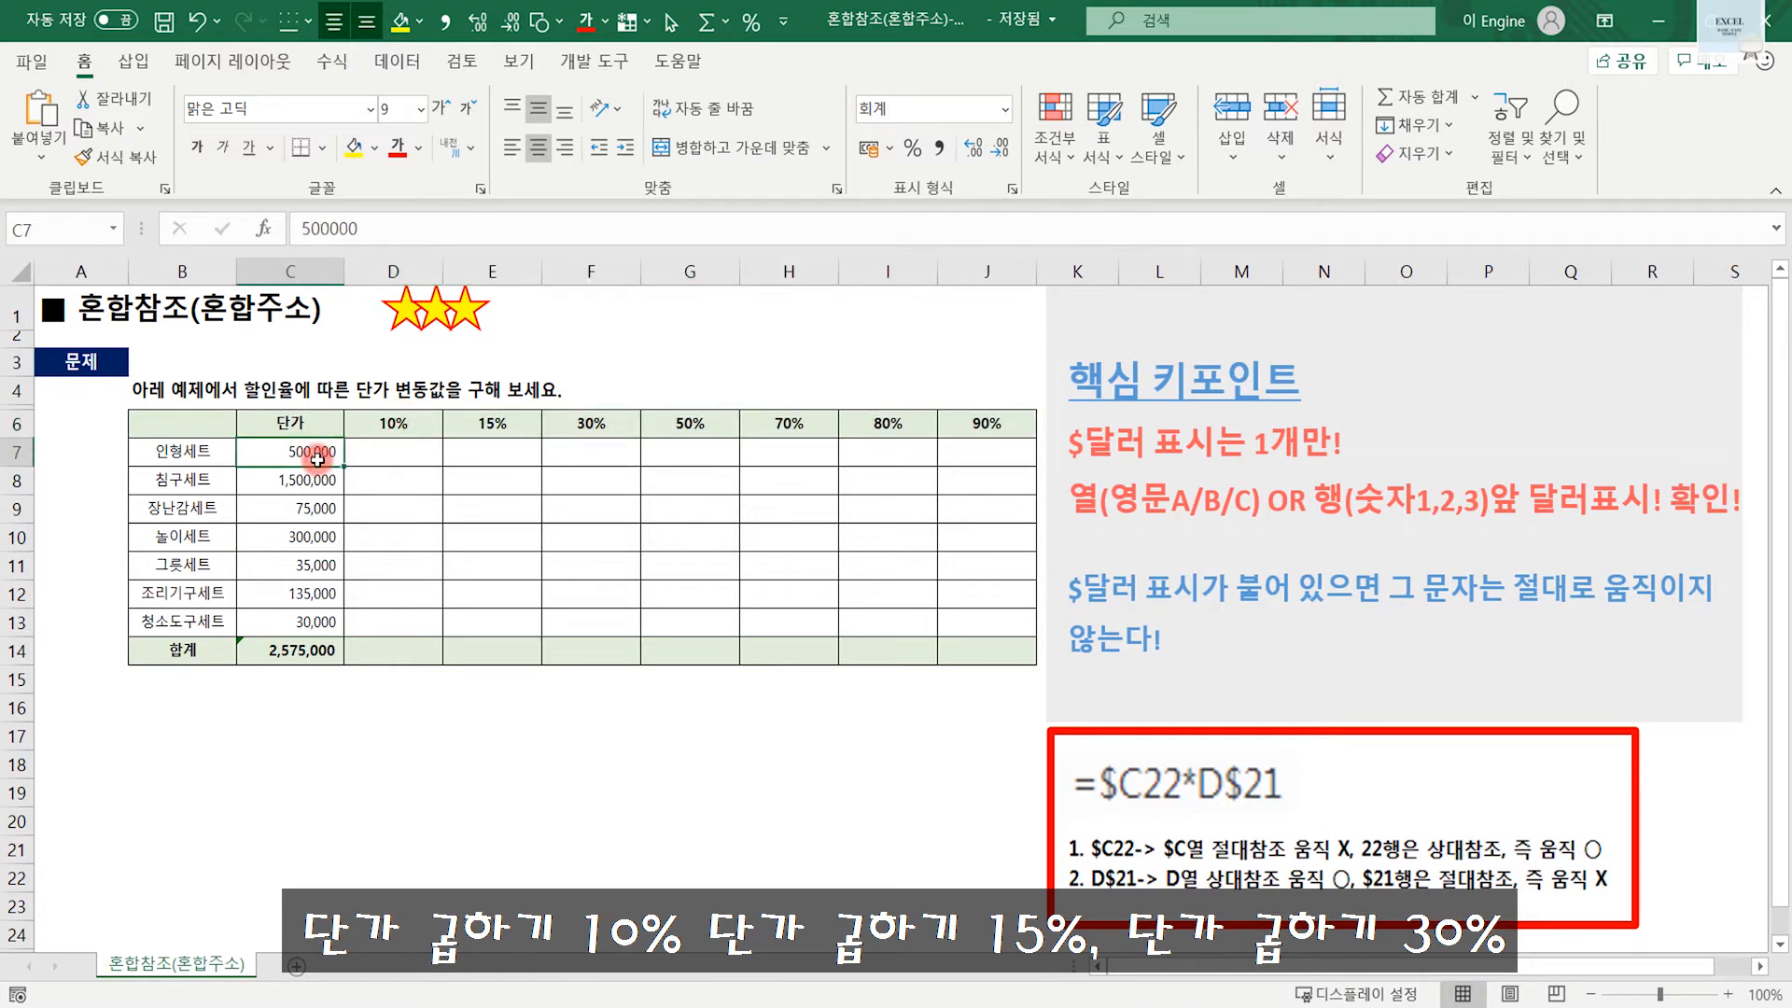
pyautogui.click(499, 422)
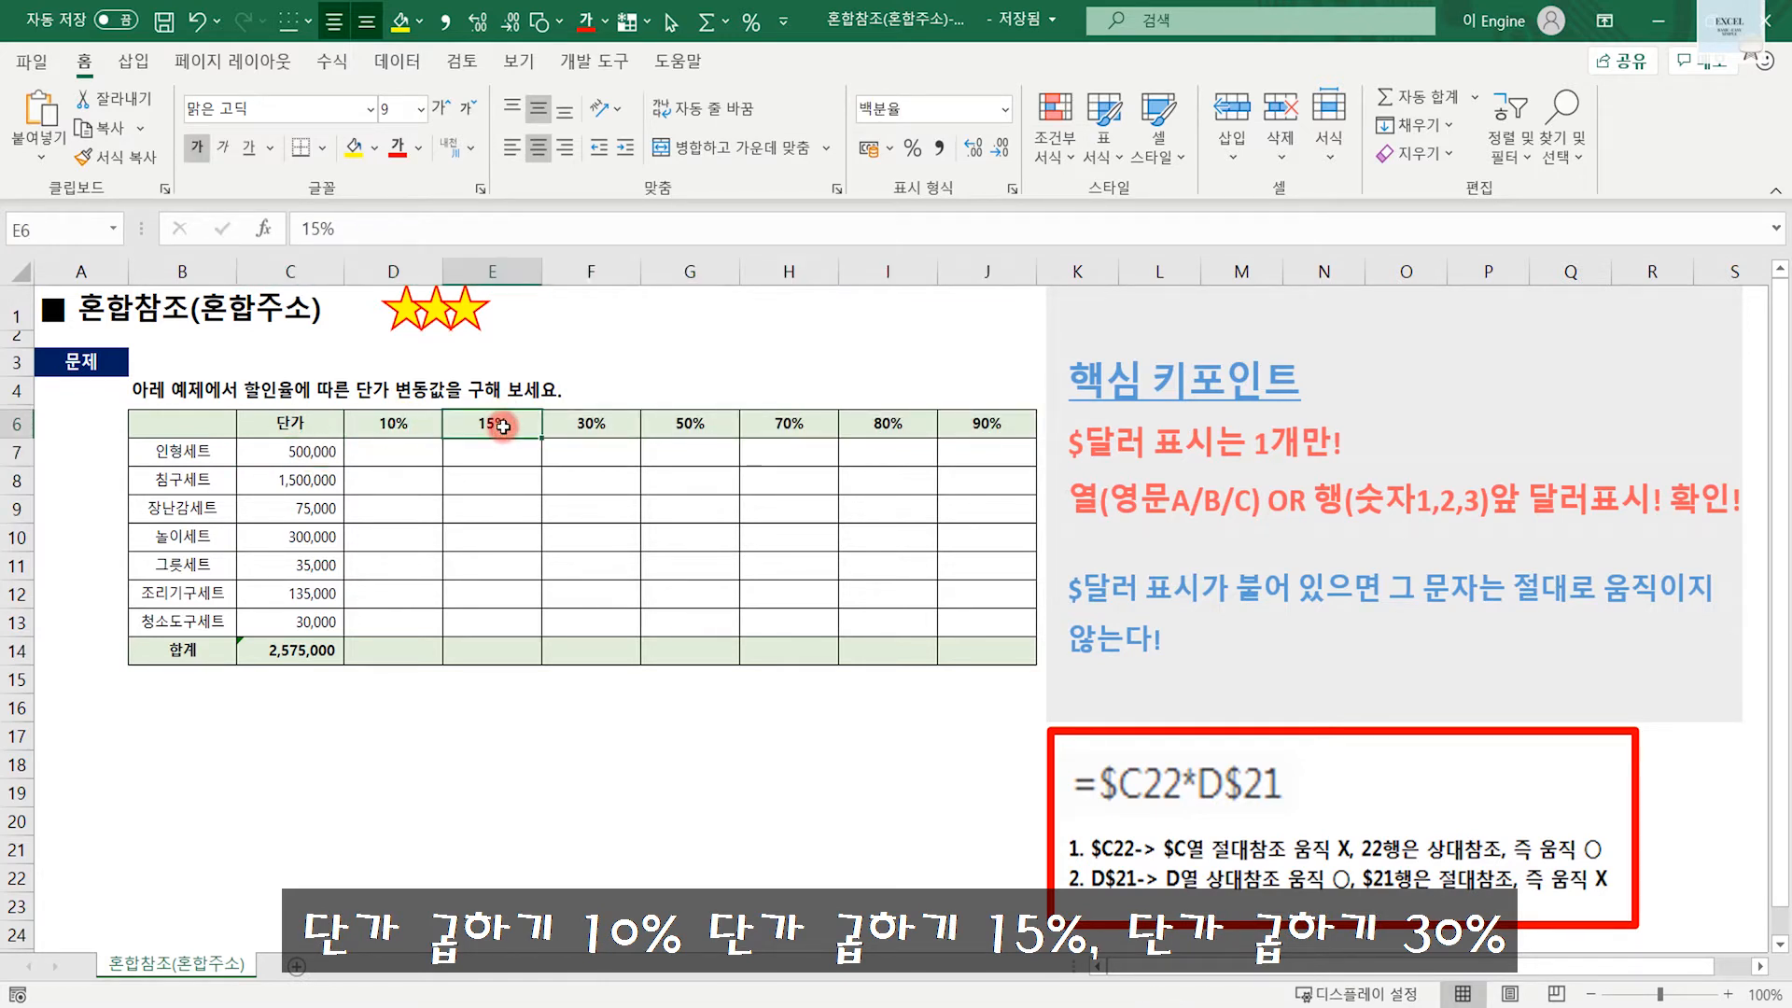
pyautogui.click(590, 424)
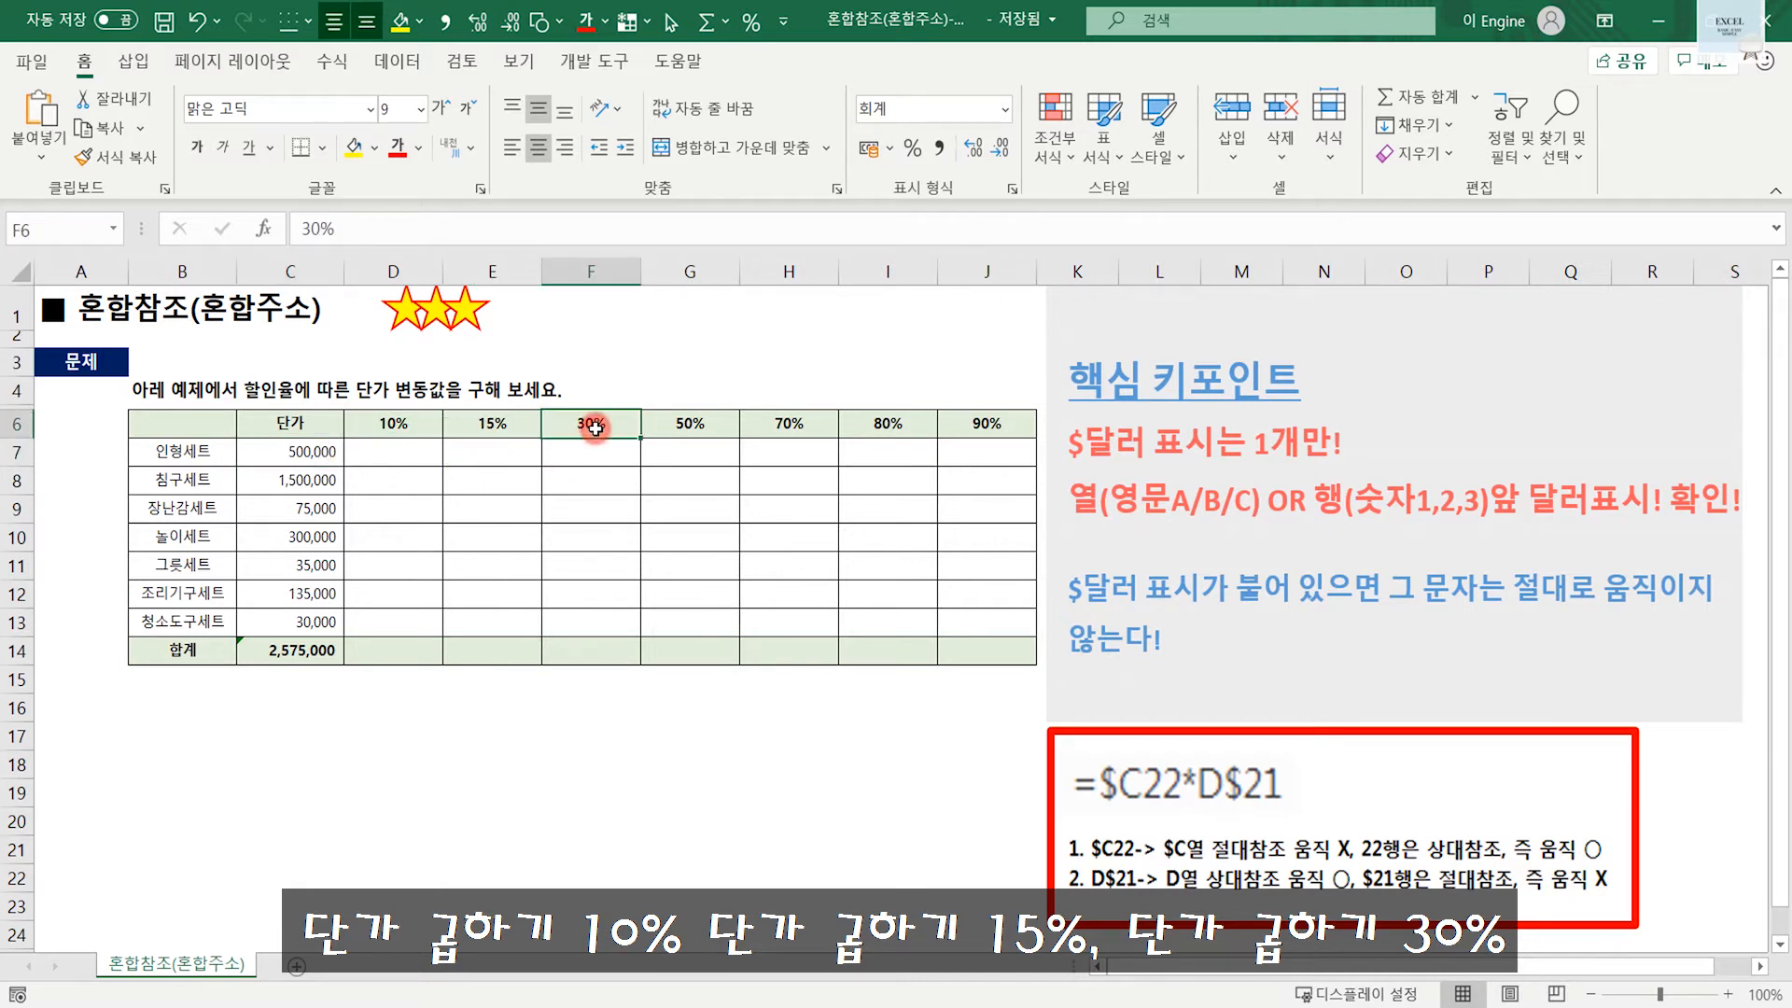
pyautogui.click(407, 456)
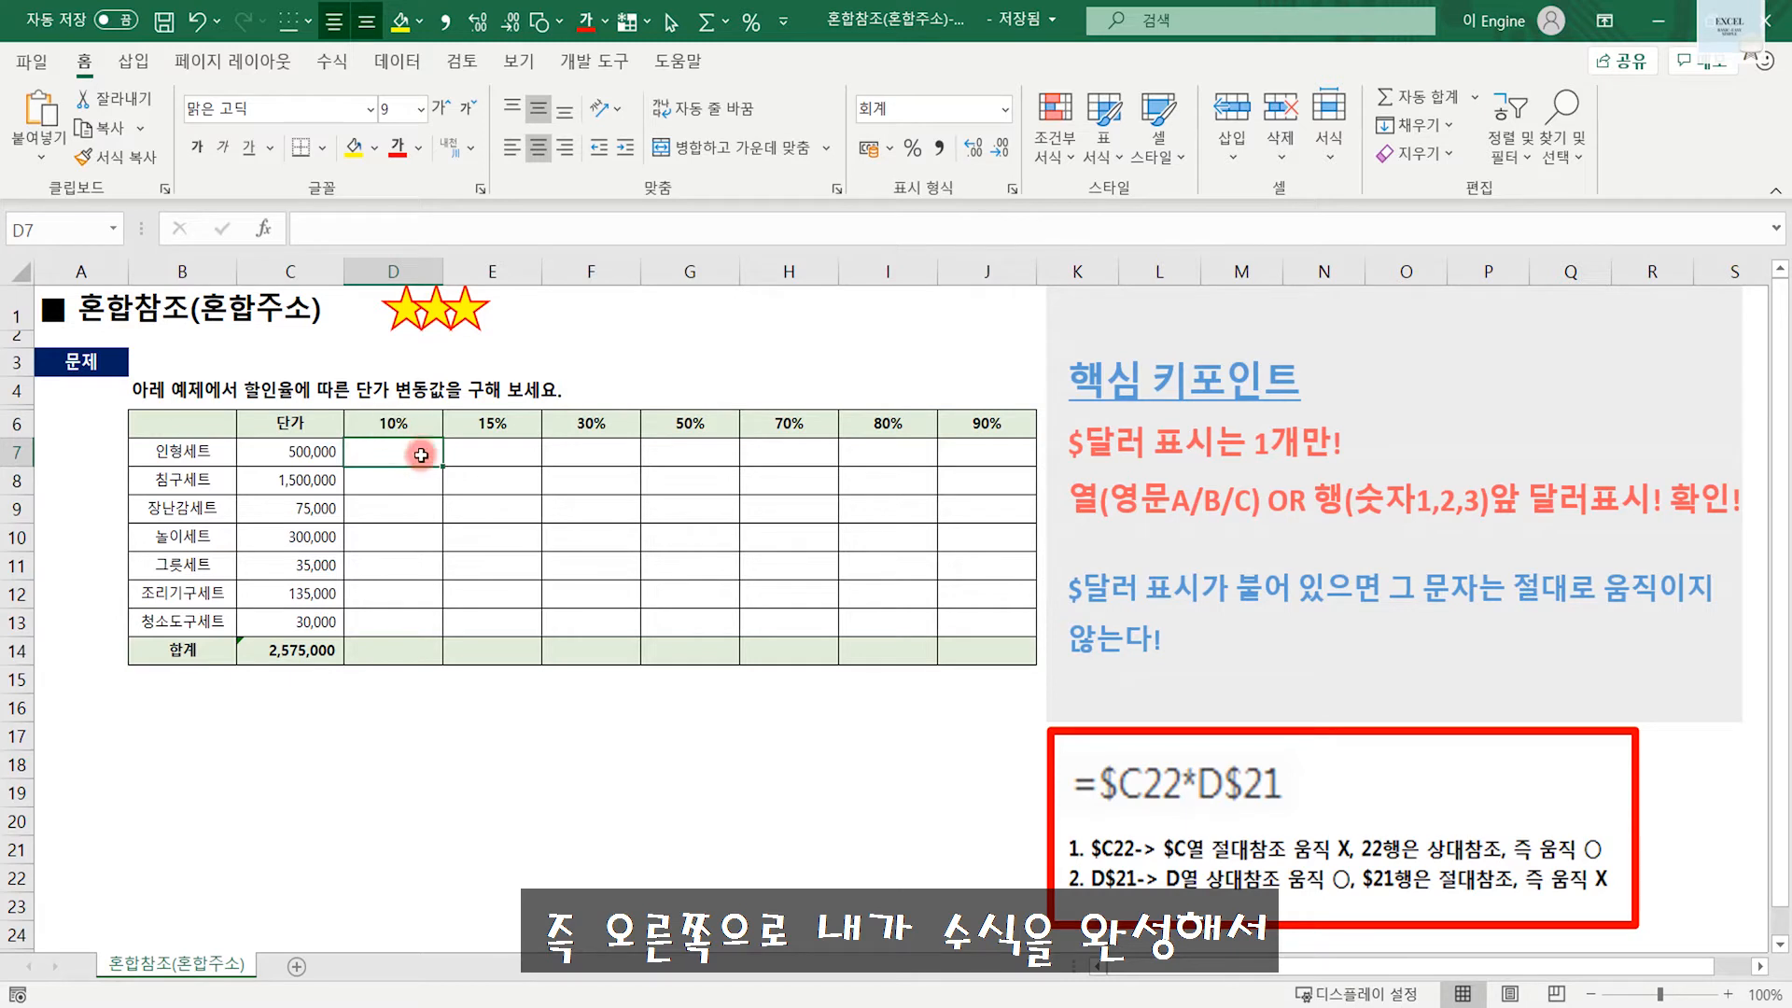
pyautogui.moveTo(438, 464); pyautogui.dragTo(1006, 459)
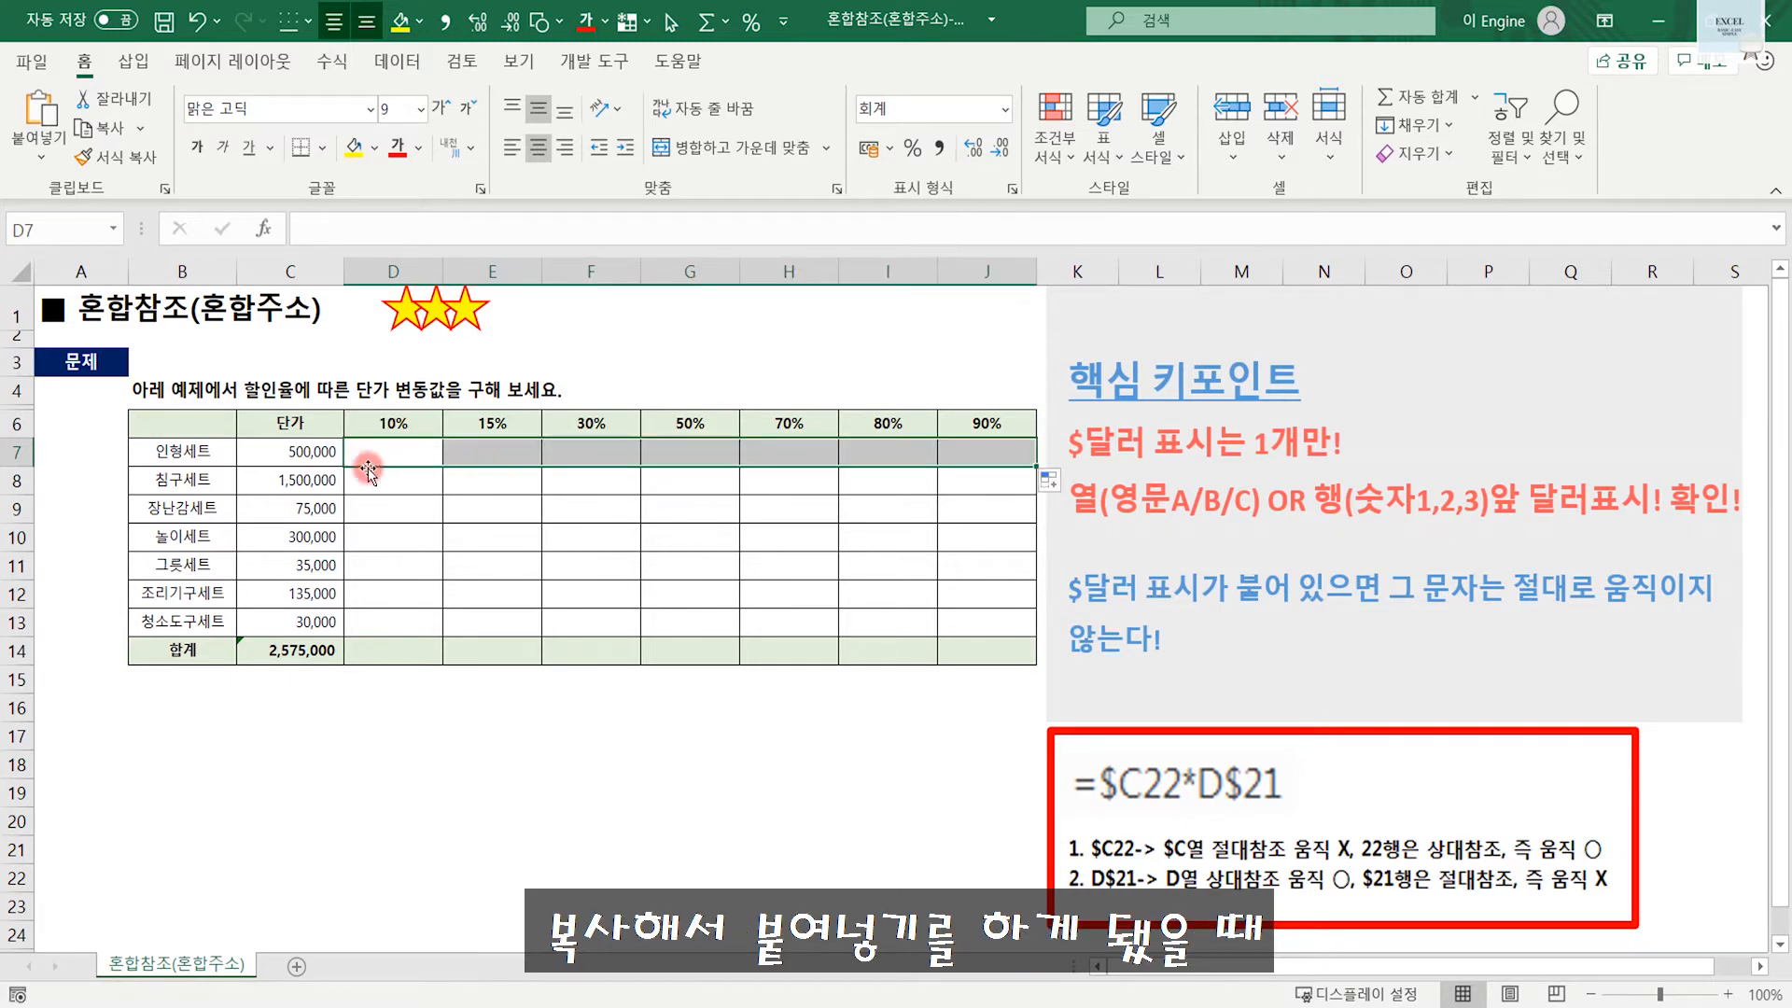
pyautogui.click(311, 464)
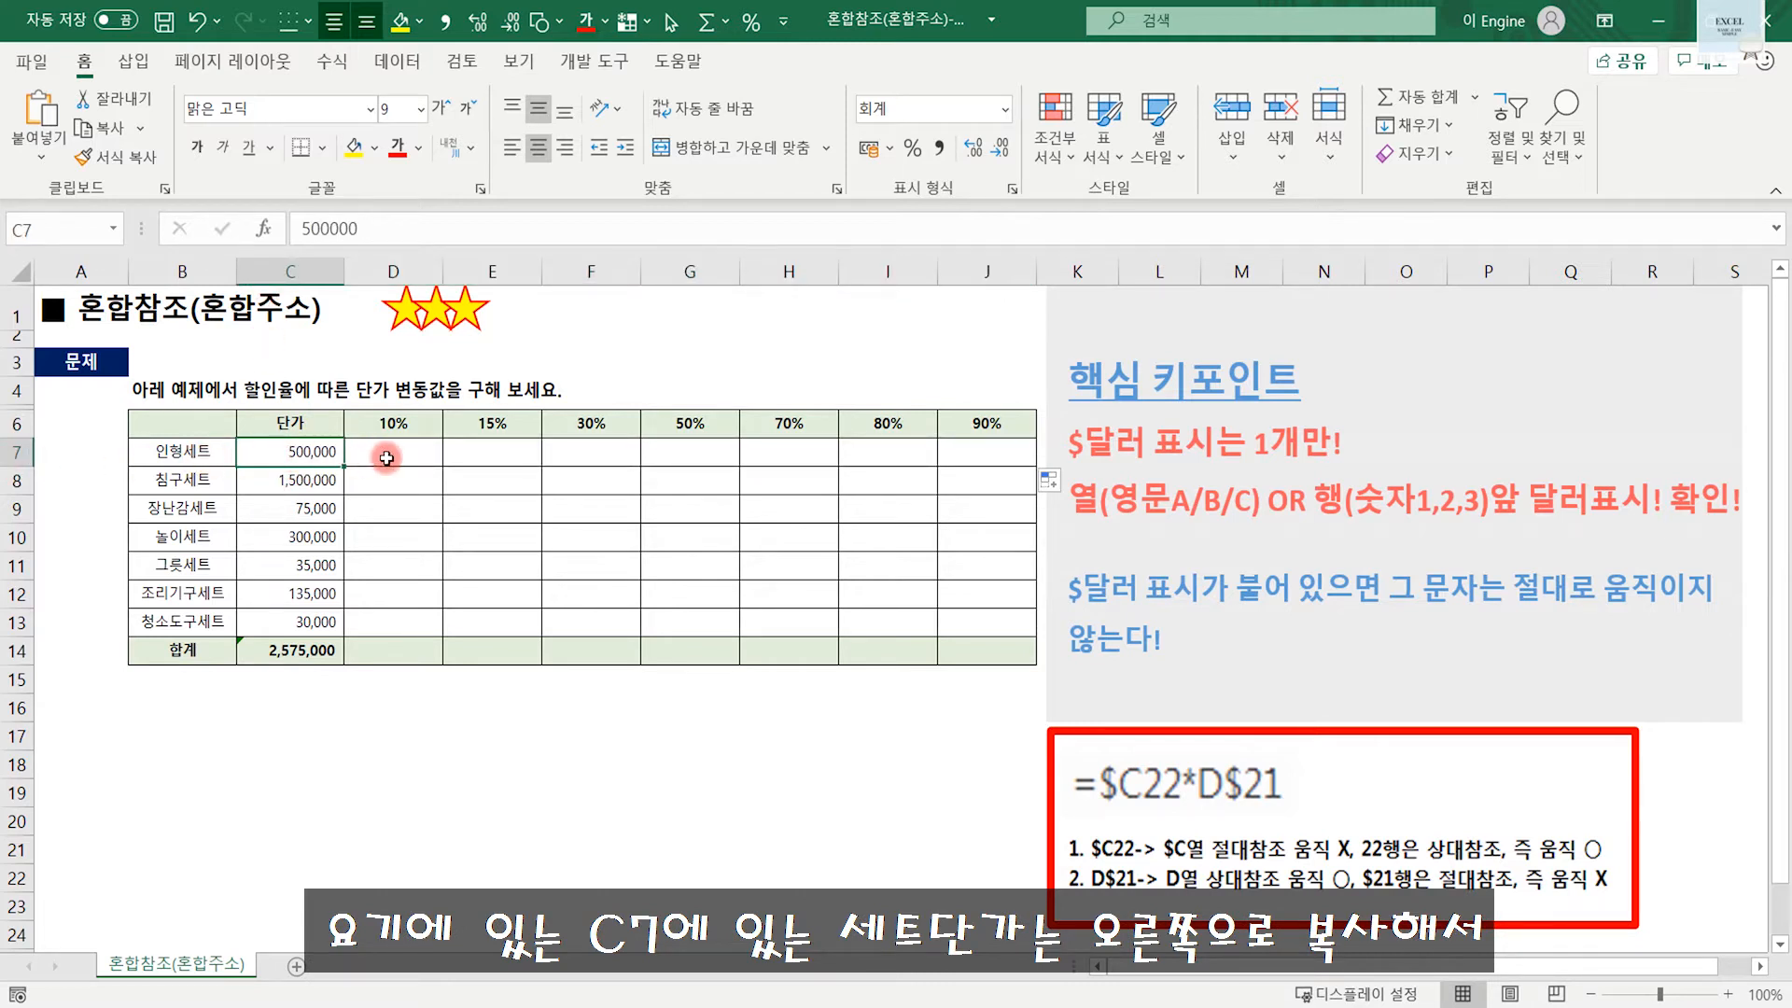
pyautogui.moveTo(387, 457); pyautogui.dragTo(950, 454)
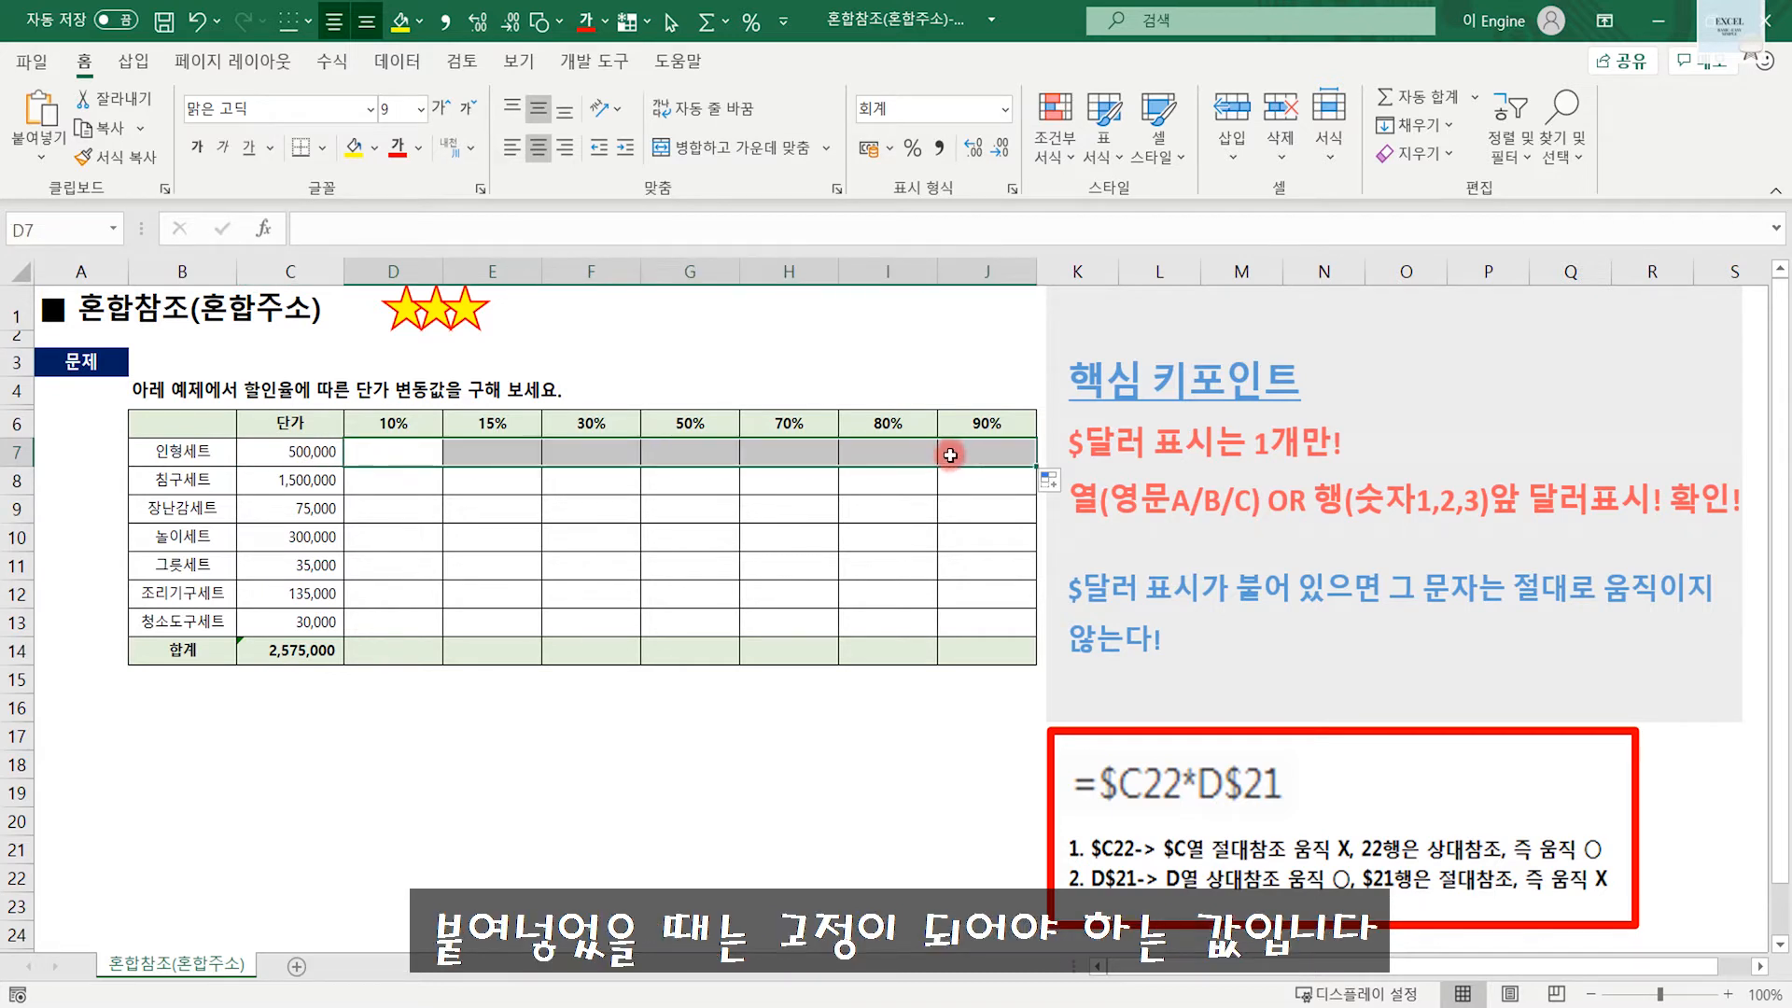
pyautogui.moveTo(327, 472)
pyautogui.mouseDown()
pyautogui.moveTo(281, 471)
pyautogui.moveTo(331, 469)
pyautogui.mouseUp()
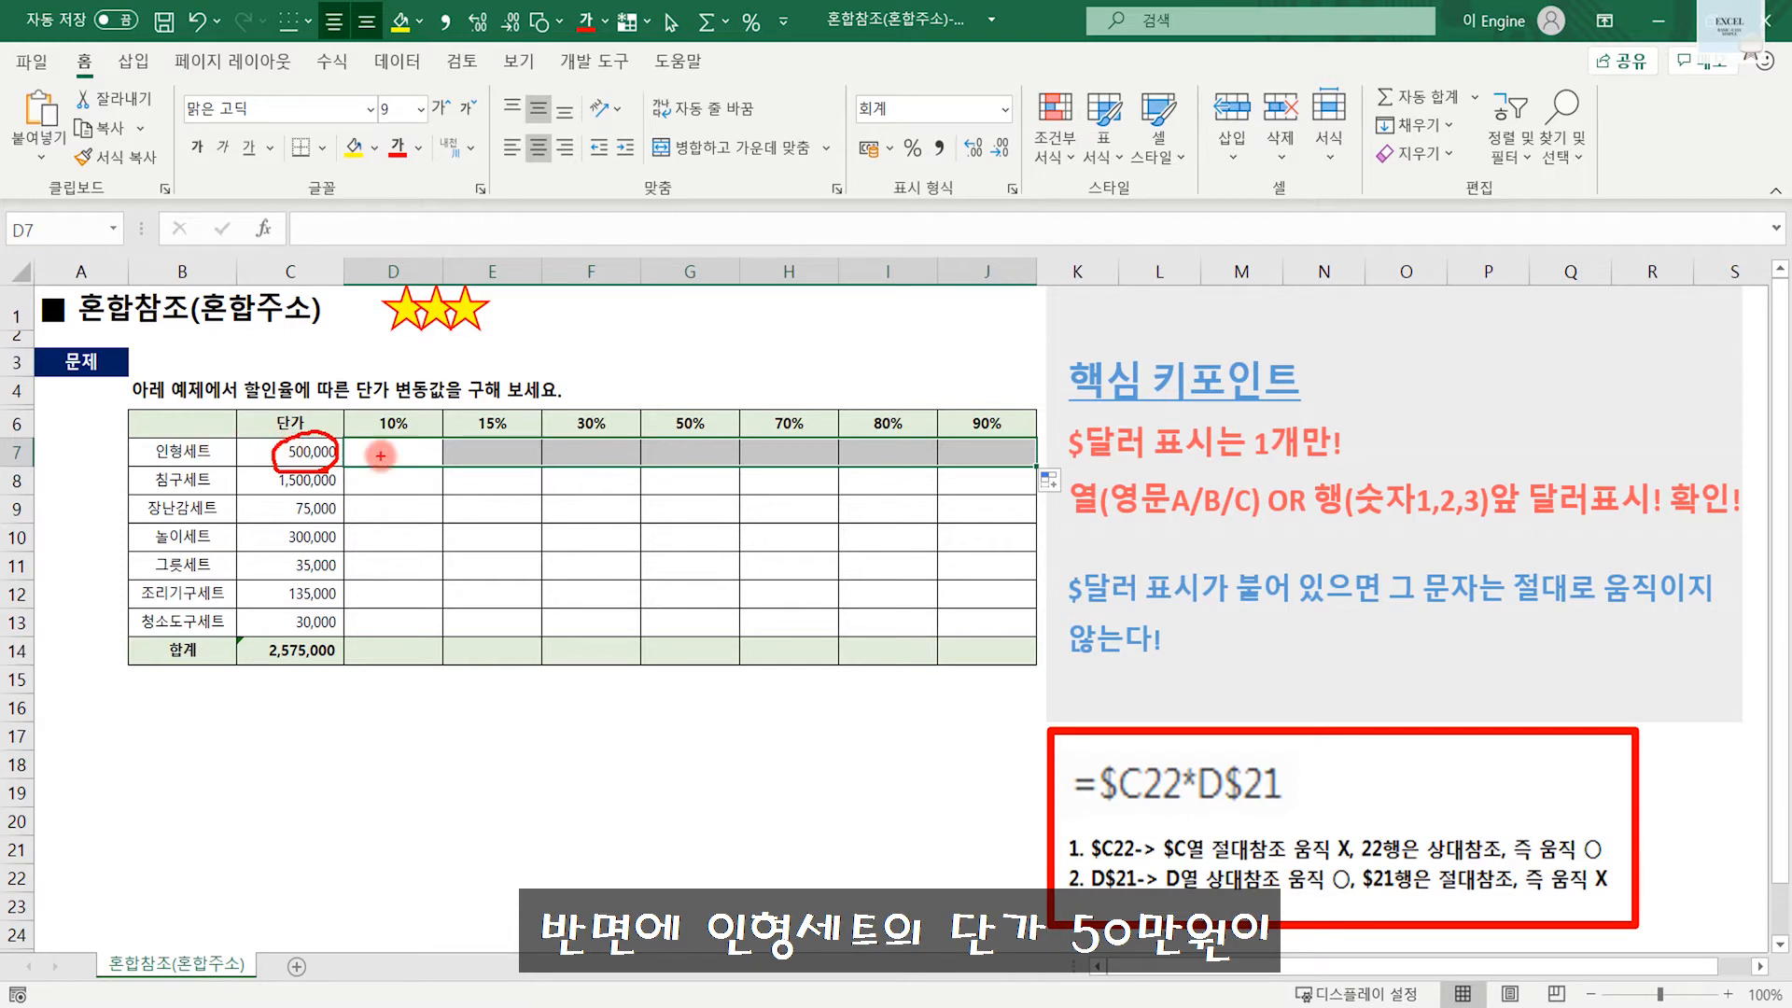
pyautogui.moveTo(433, 459)
pyautogui.mouseDown()
pyautogui.moveTo(439, 588)
pyautogui.moveTo(455, 596)
pyautogui.mouseUp()
pyautogui.press('Escape')
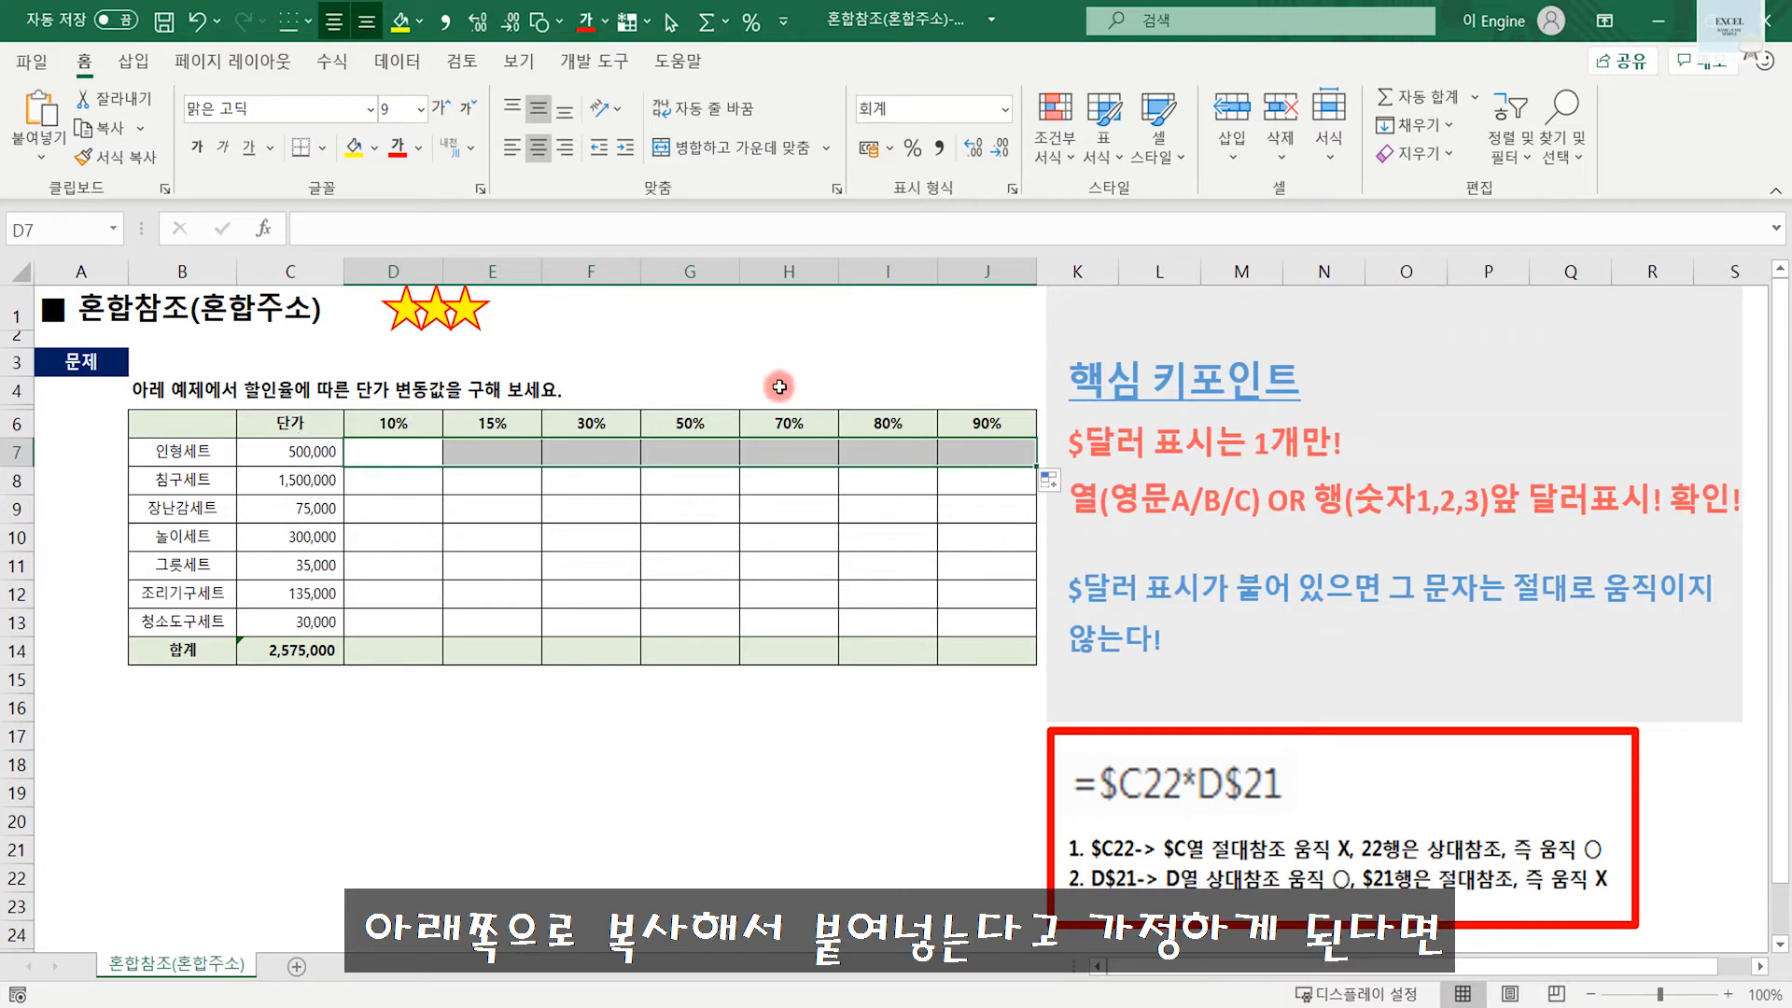
pyautogui.click(316, 452)
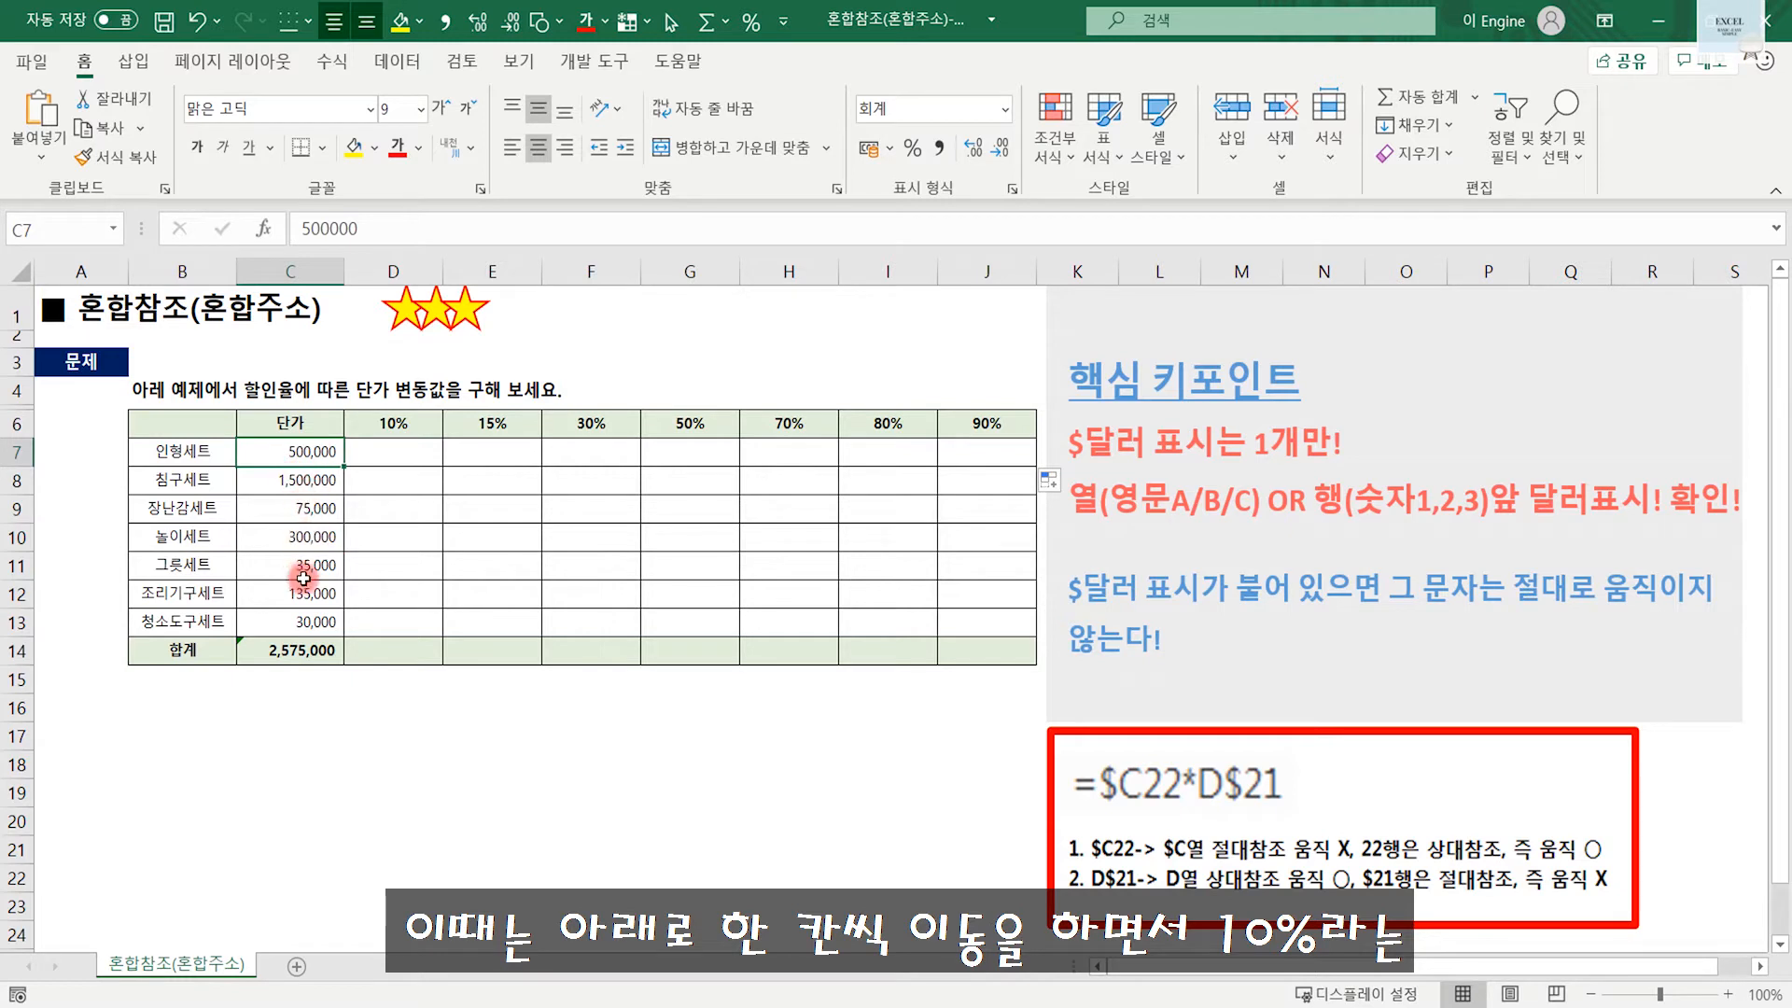
# Enter the formula =C7*D6 in cell D7 to multiply the 인형세트 unit price by the 10% rate.
pyautogui.click(395, 453)
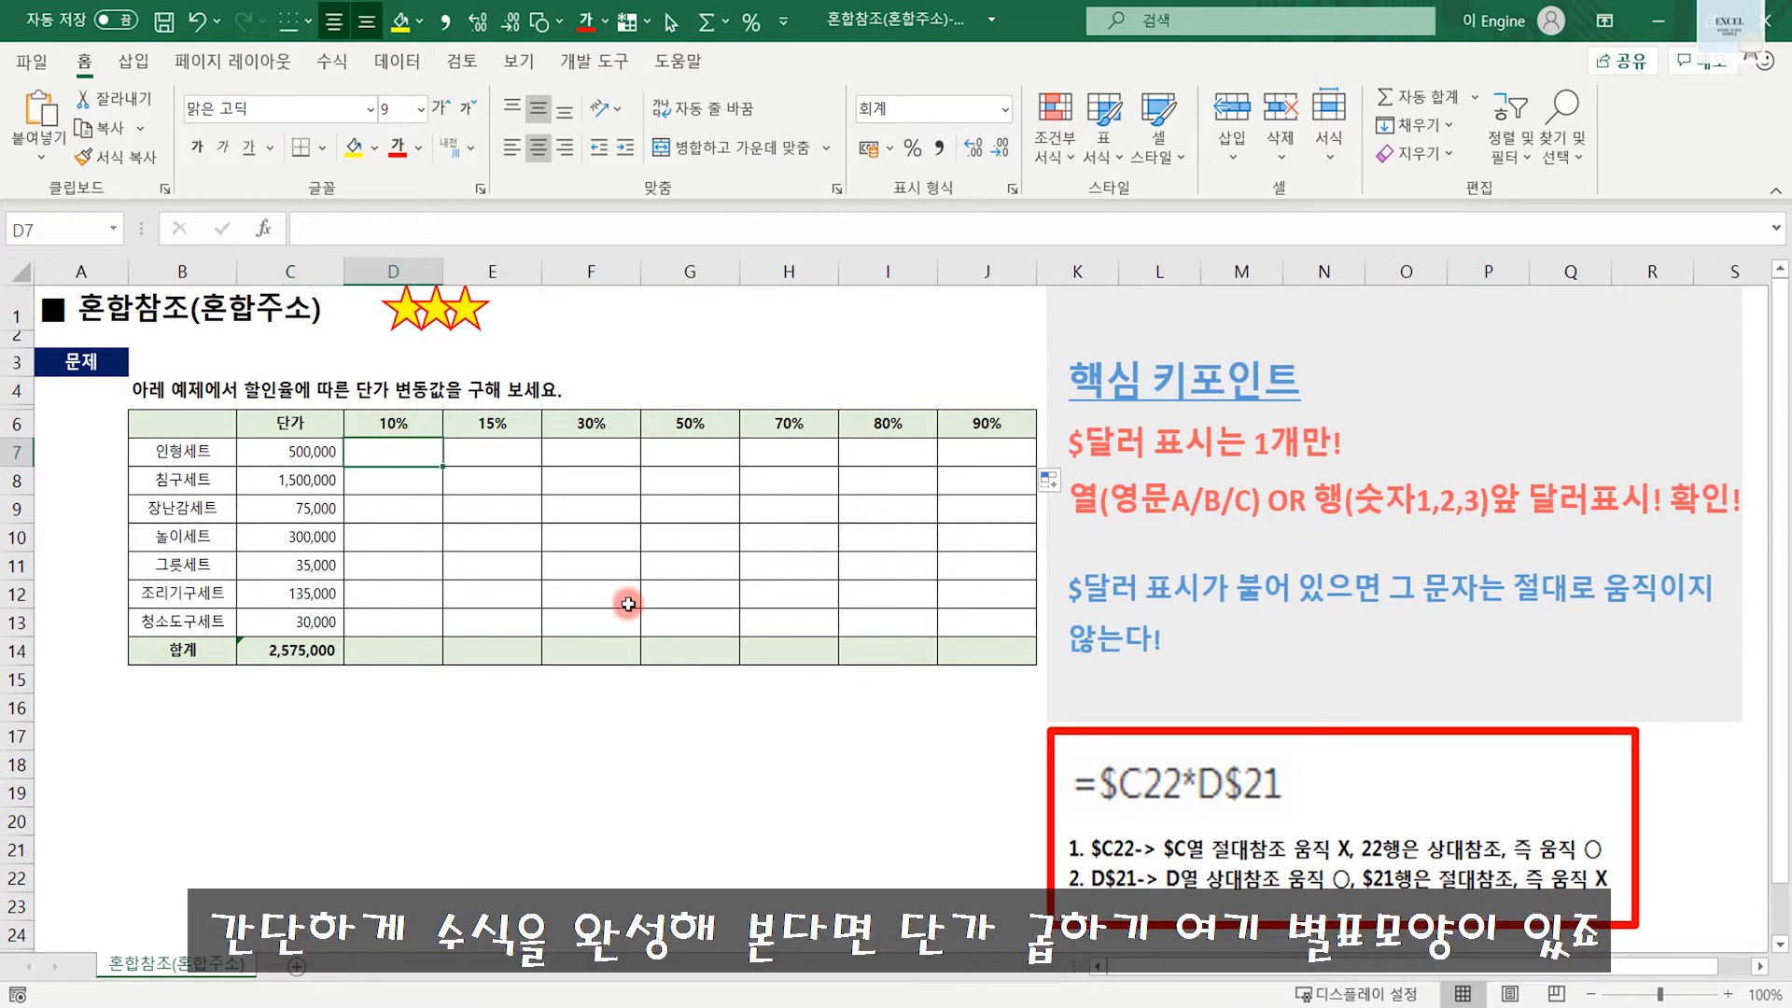
pyautogui.write('=')
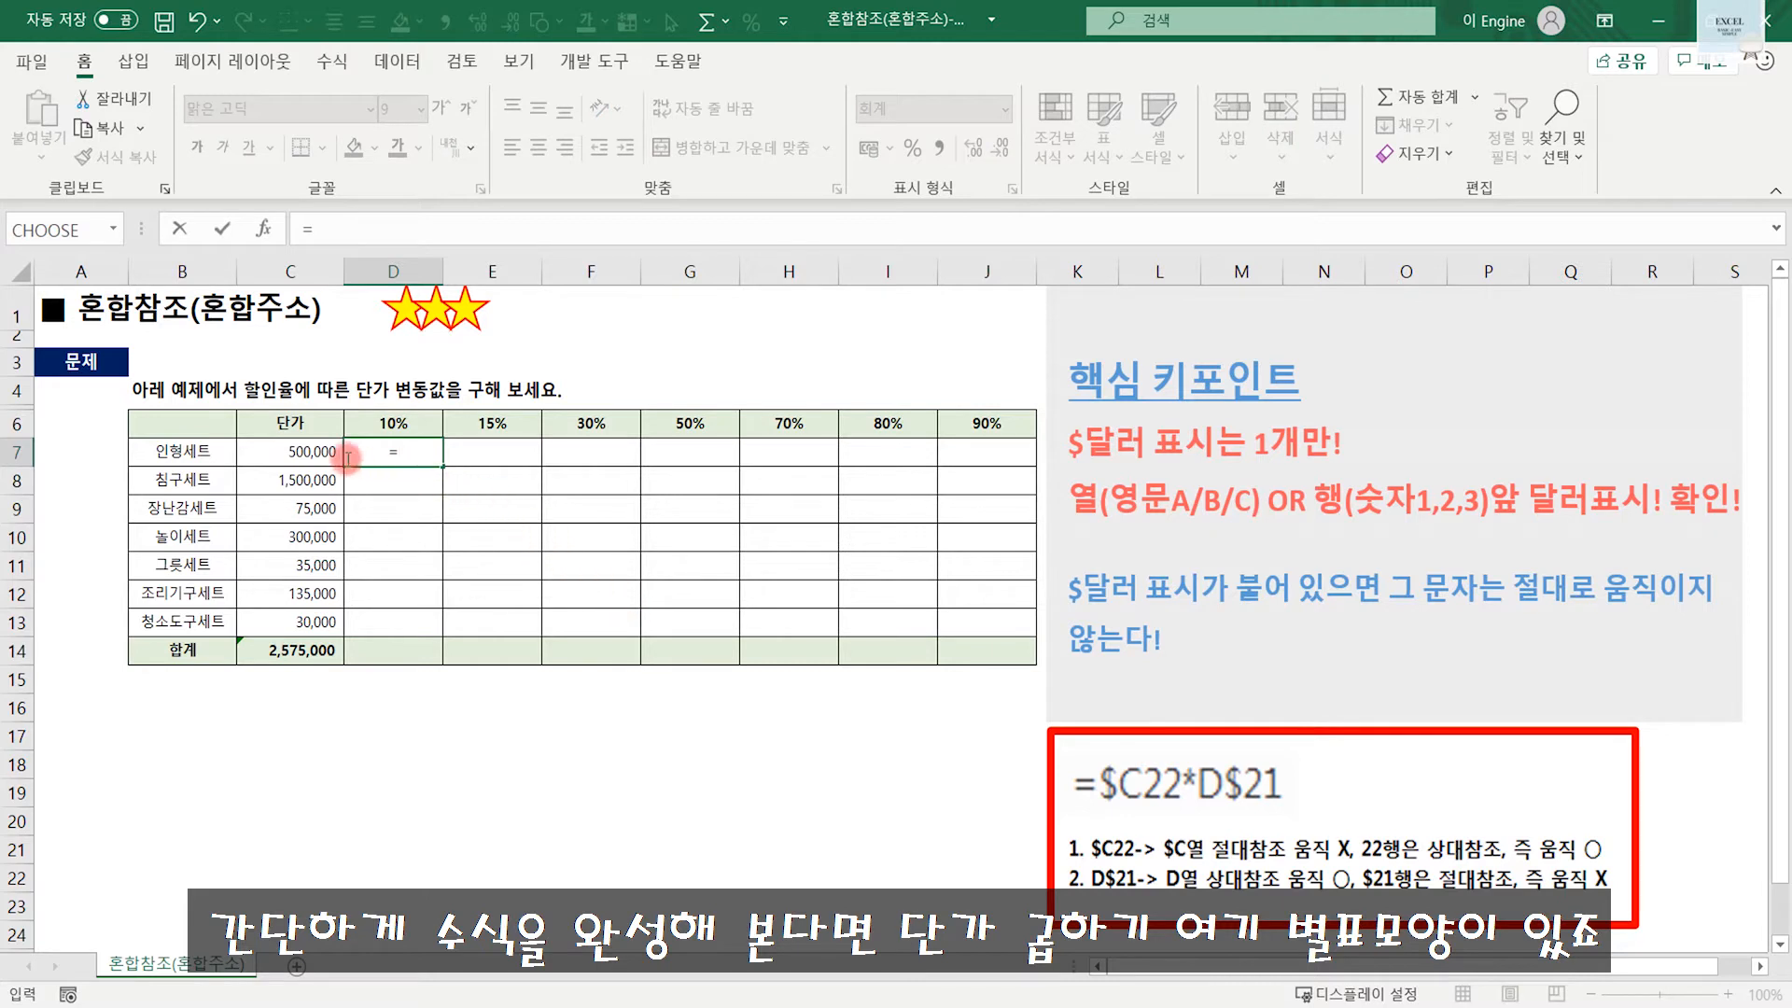
pyautogui.click(311, 453)
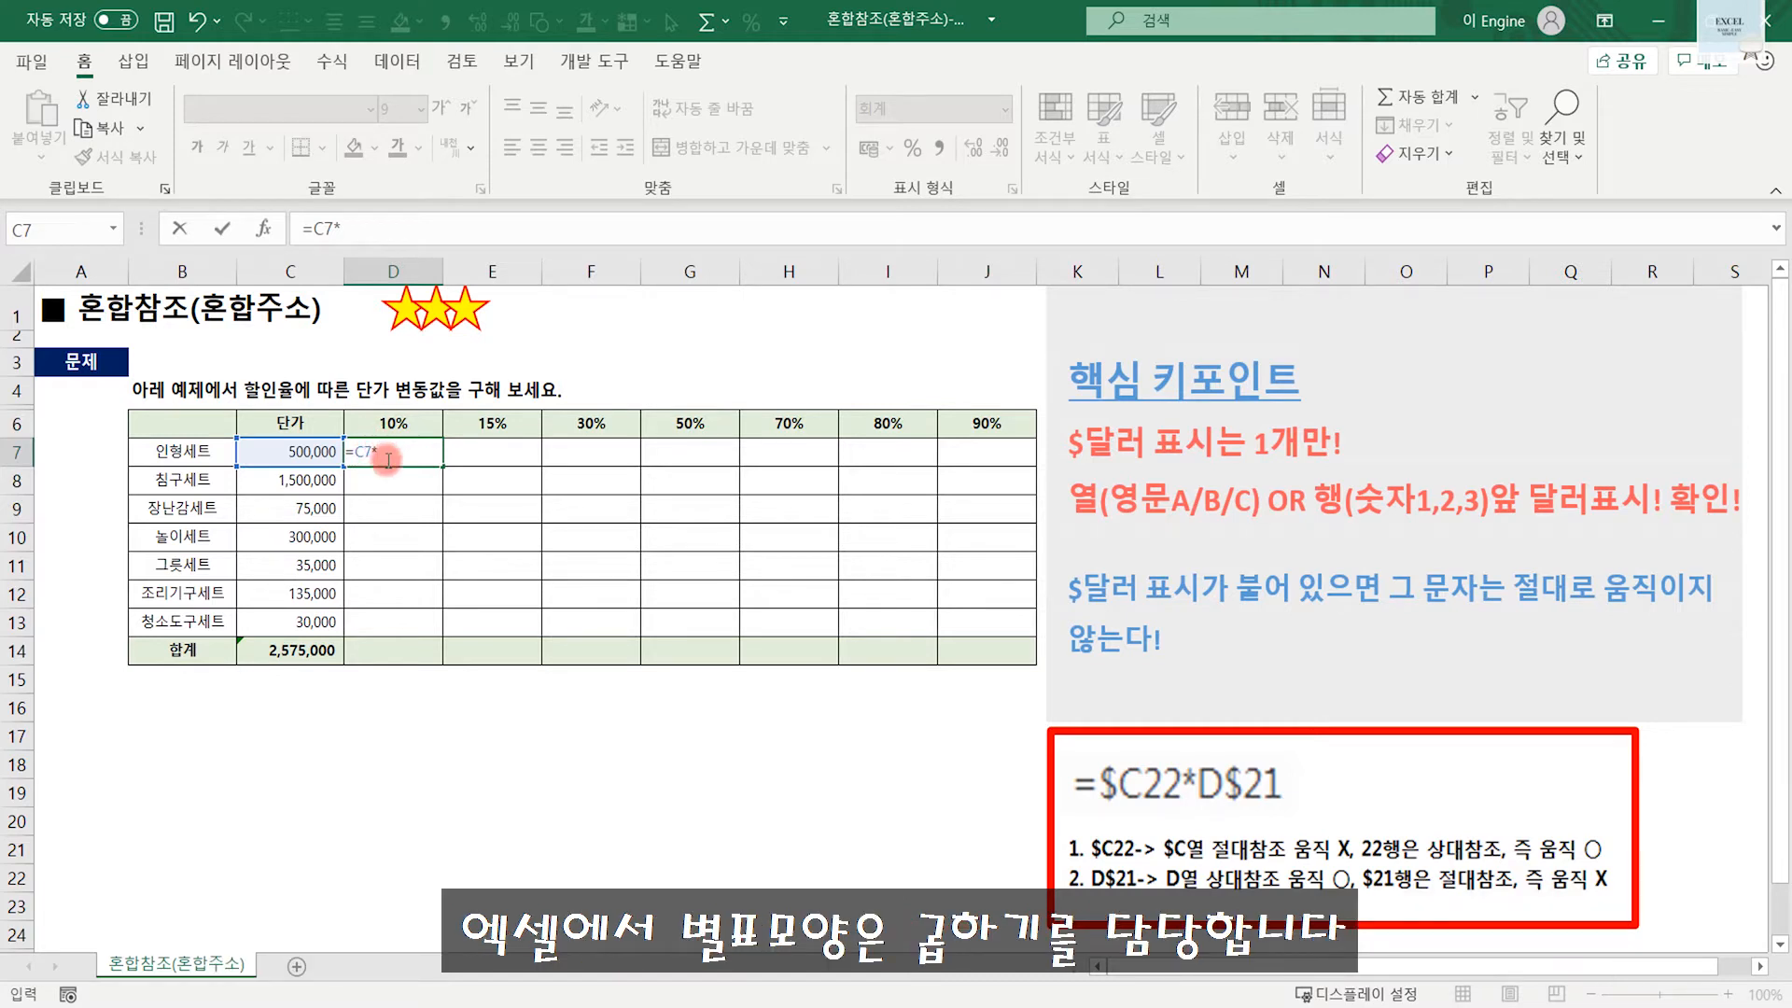
pyautogui.write('*')
pyautogui.click(404, 423)
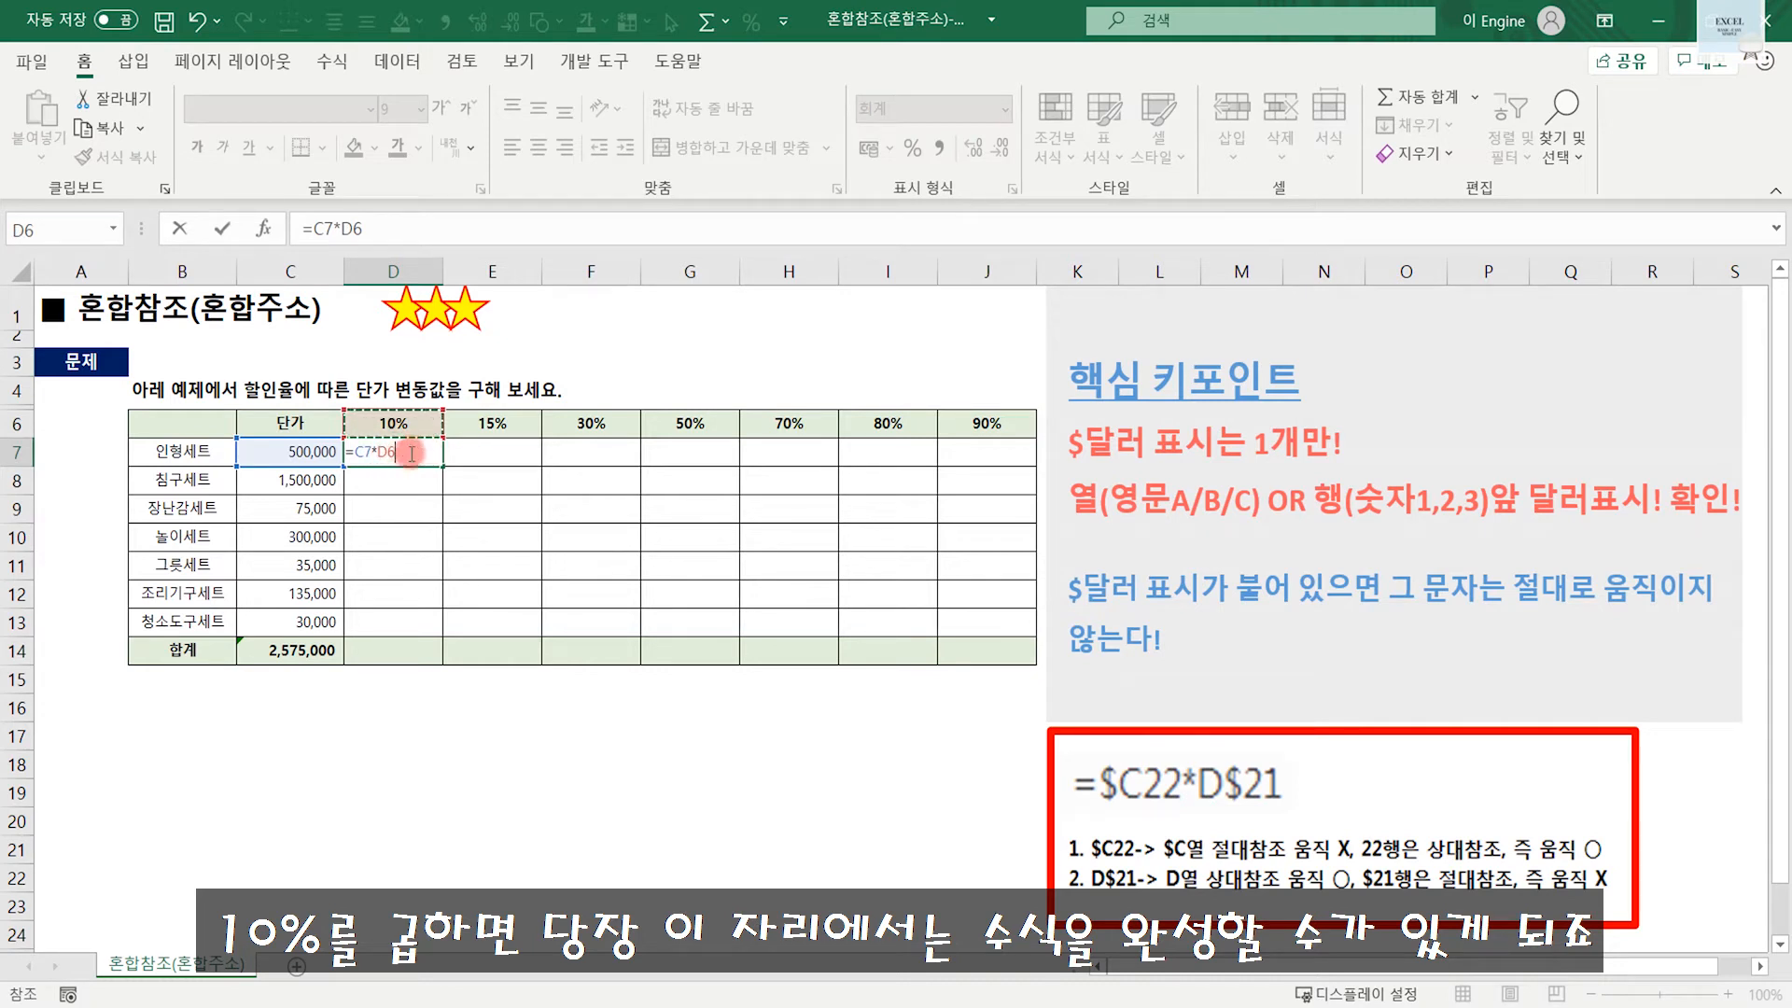
pyautogui.press('Return')
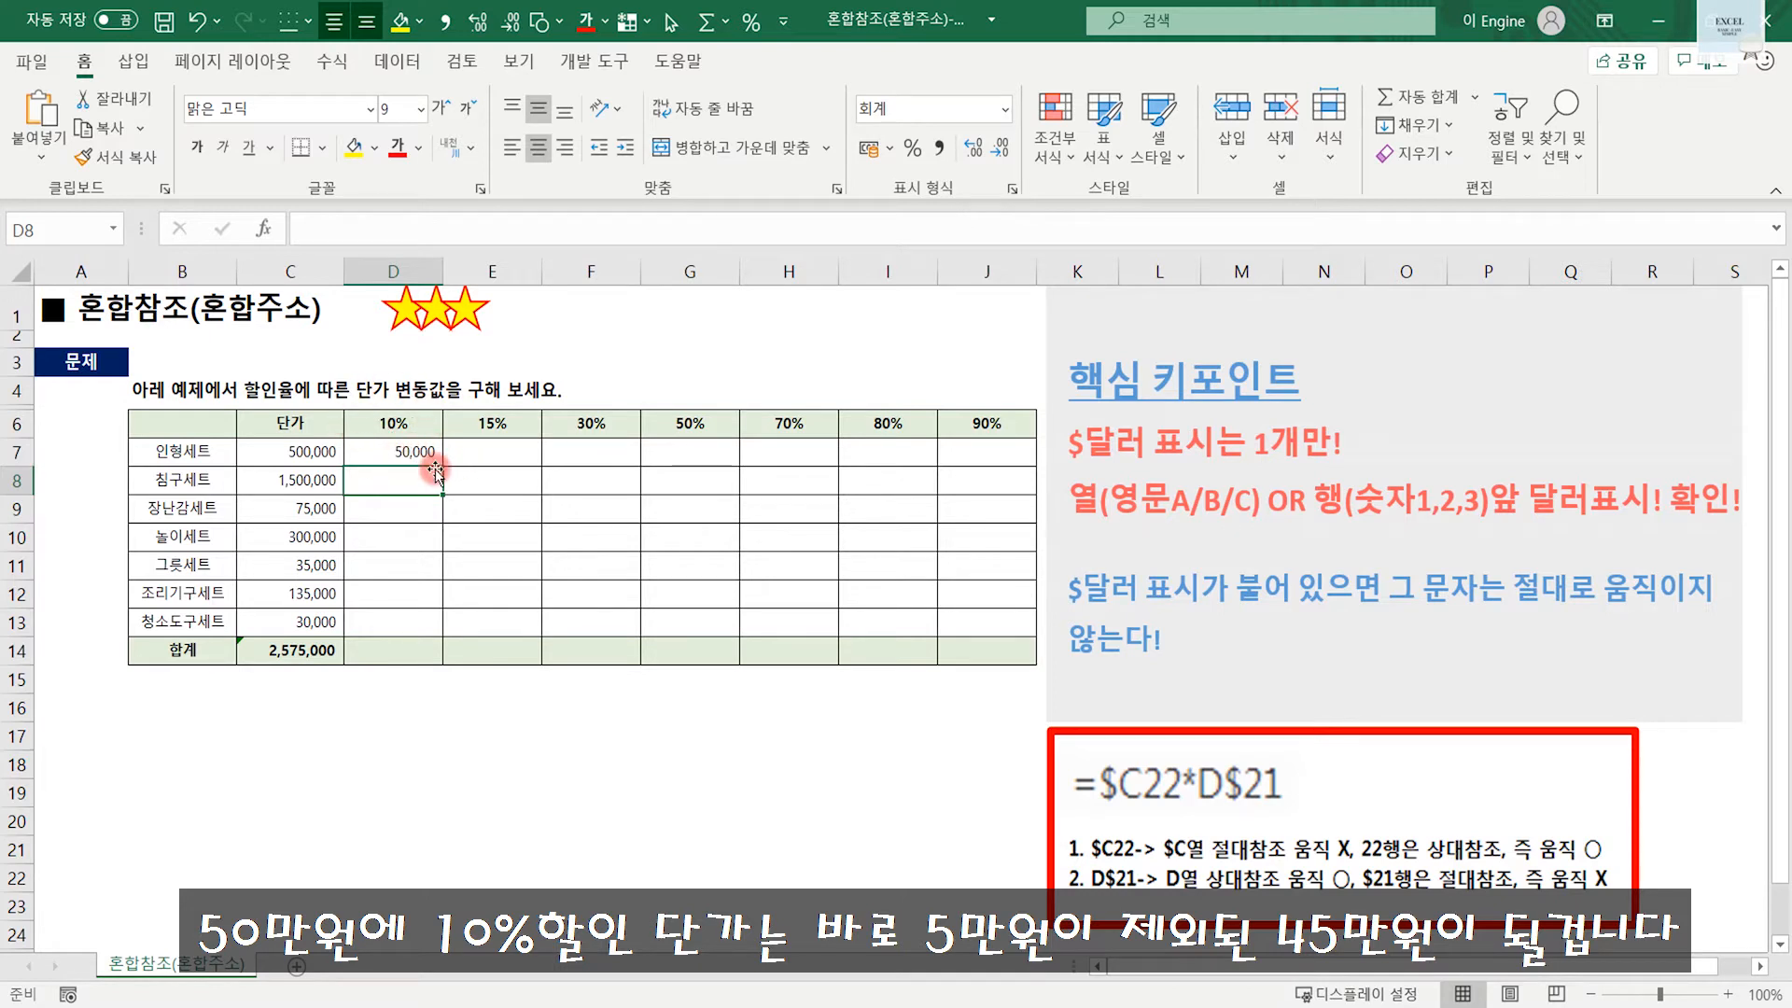
# Try to fill the formula in D7 across the 인형세트 row through J7, and undo the fill.
pyautogui.click(410, 451)
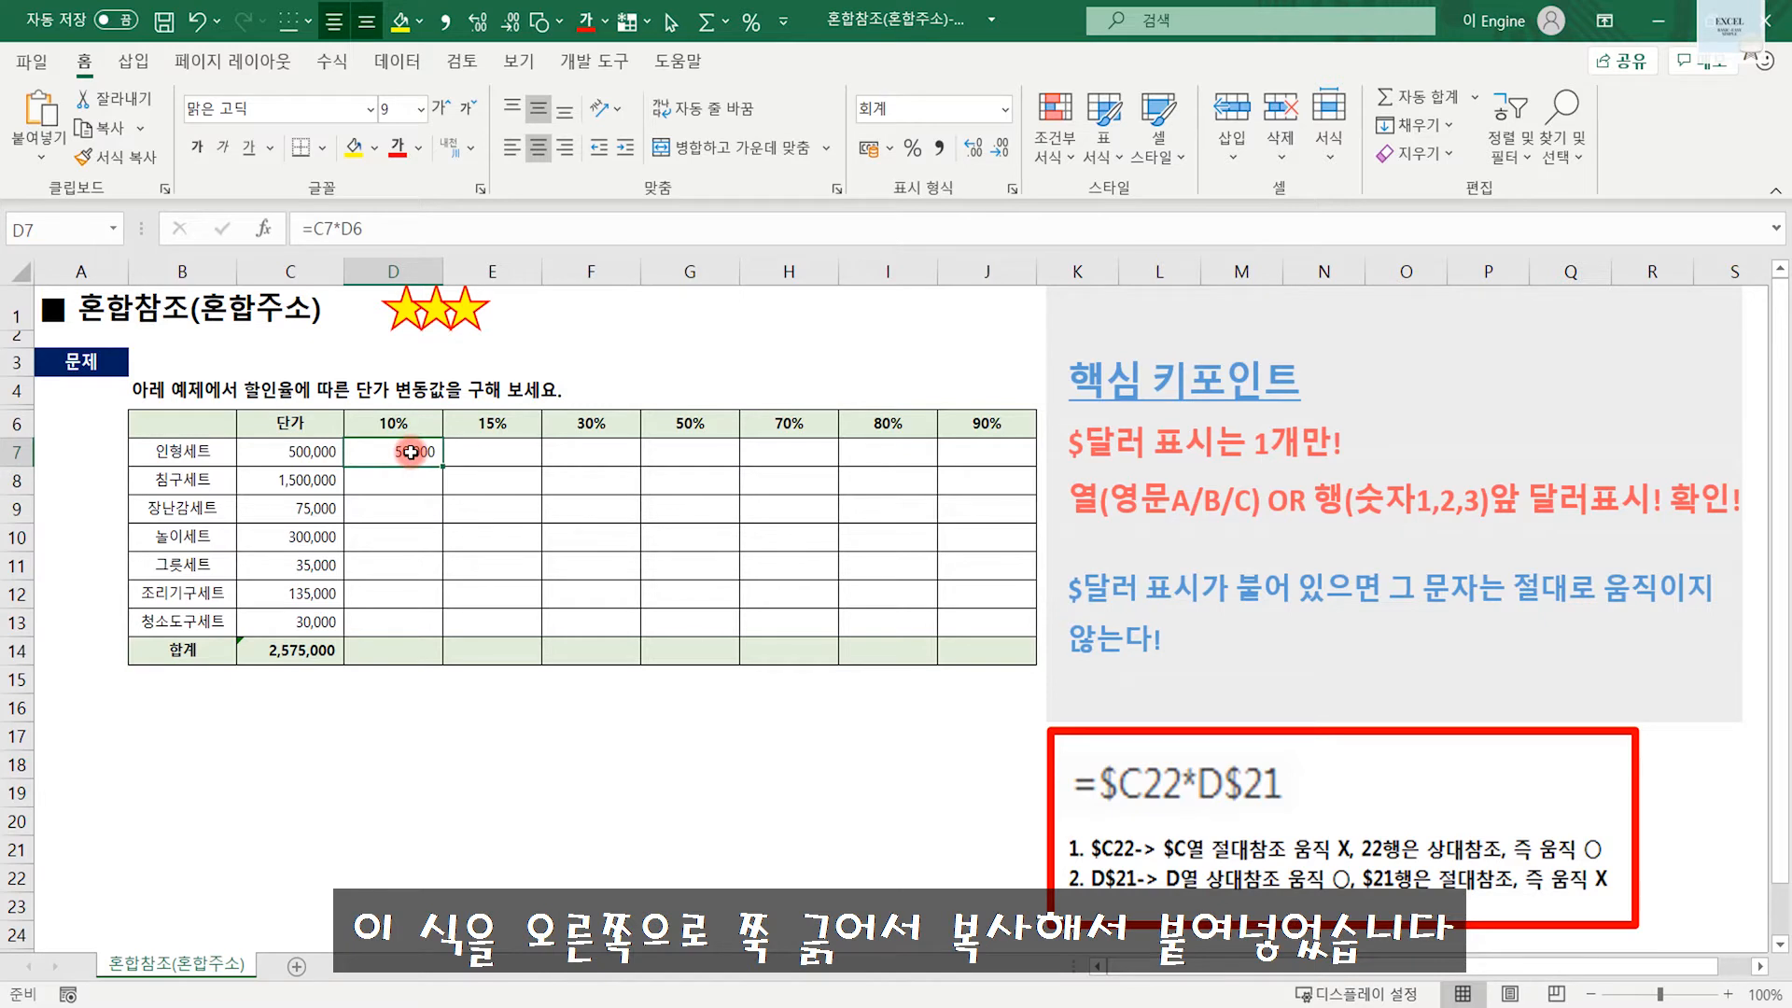
pyautogui.moveTo(444, 467); pyautogui.dragTo(1008, 470)
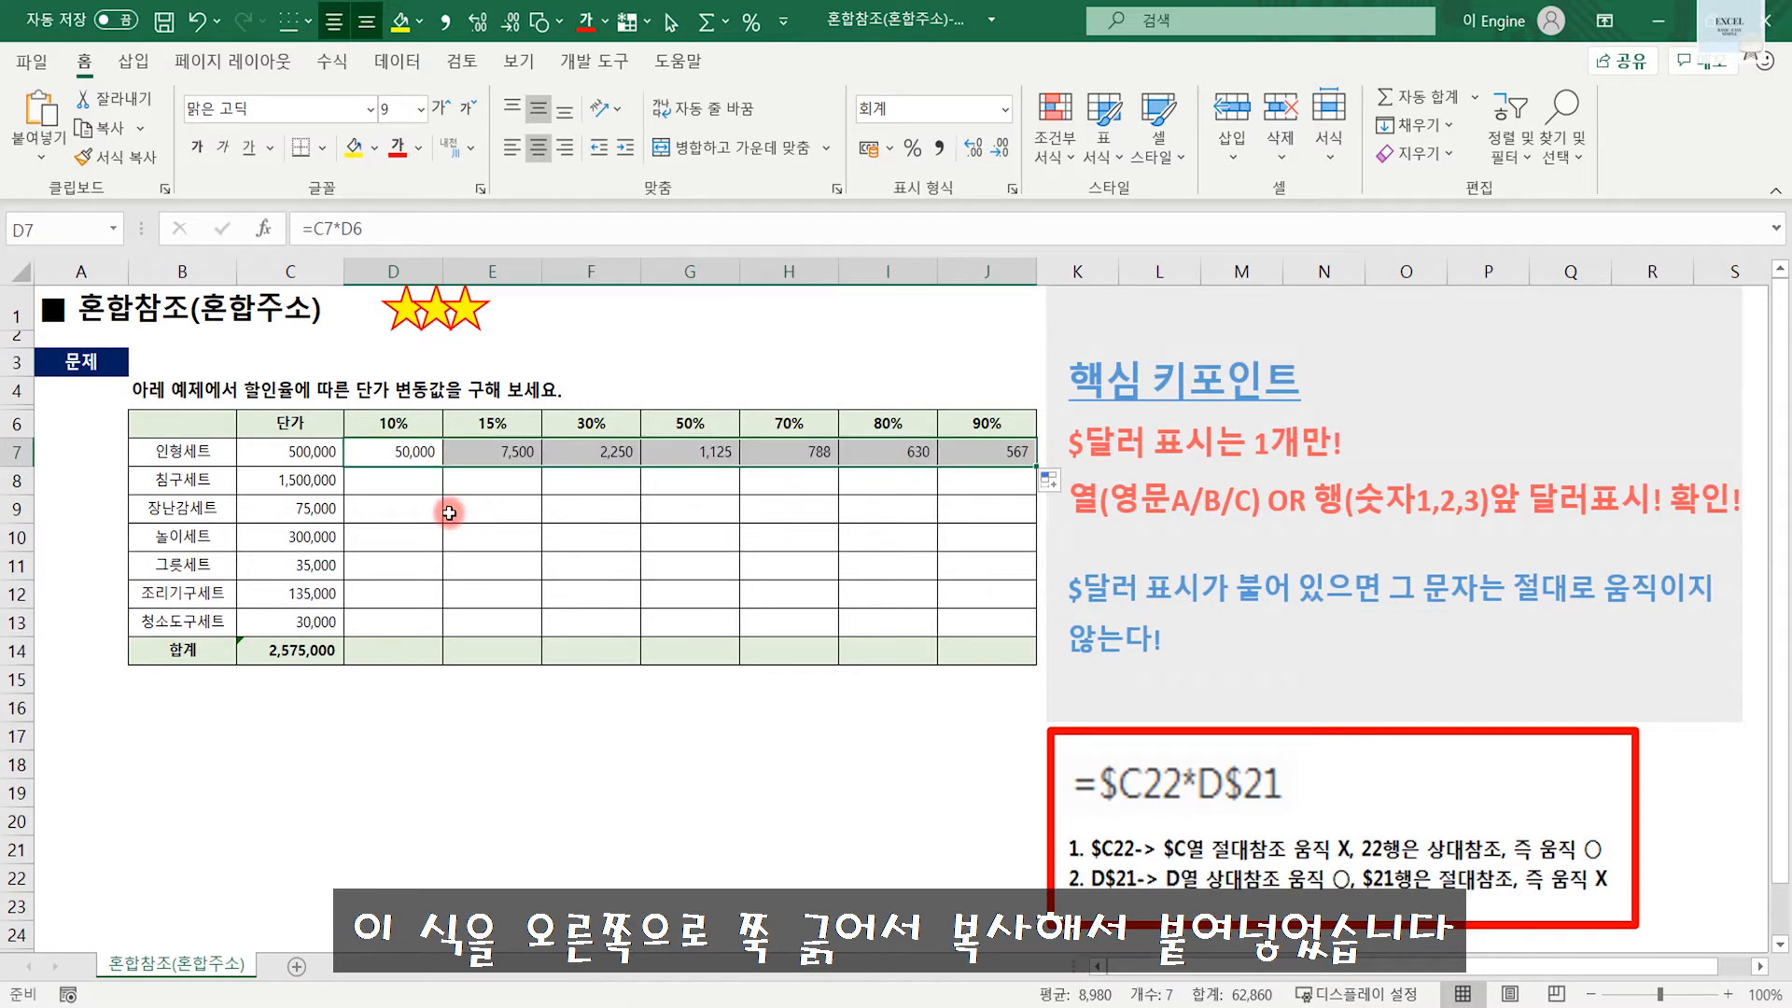
pyautogui.click(500, 512)
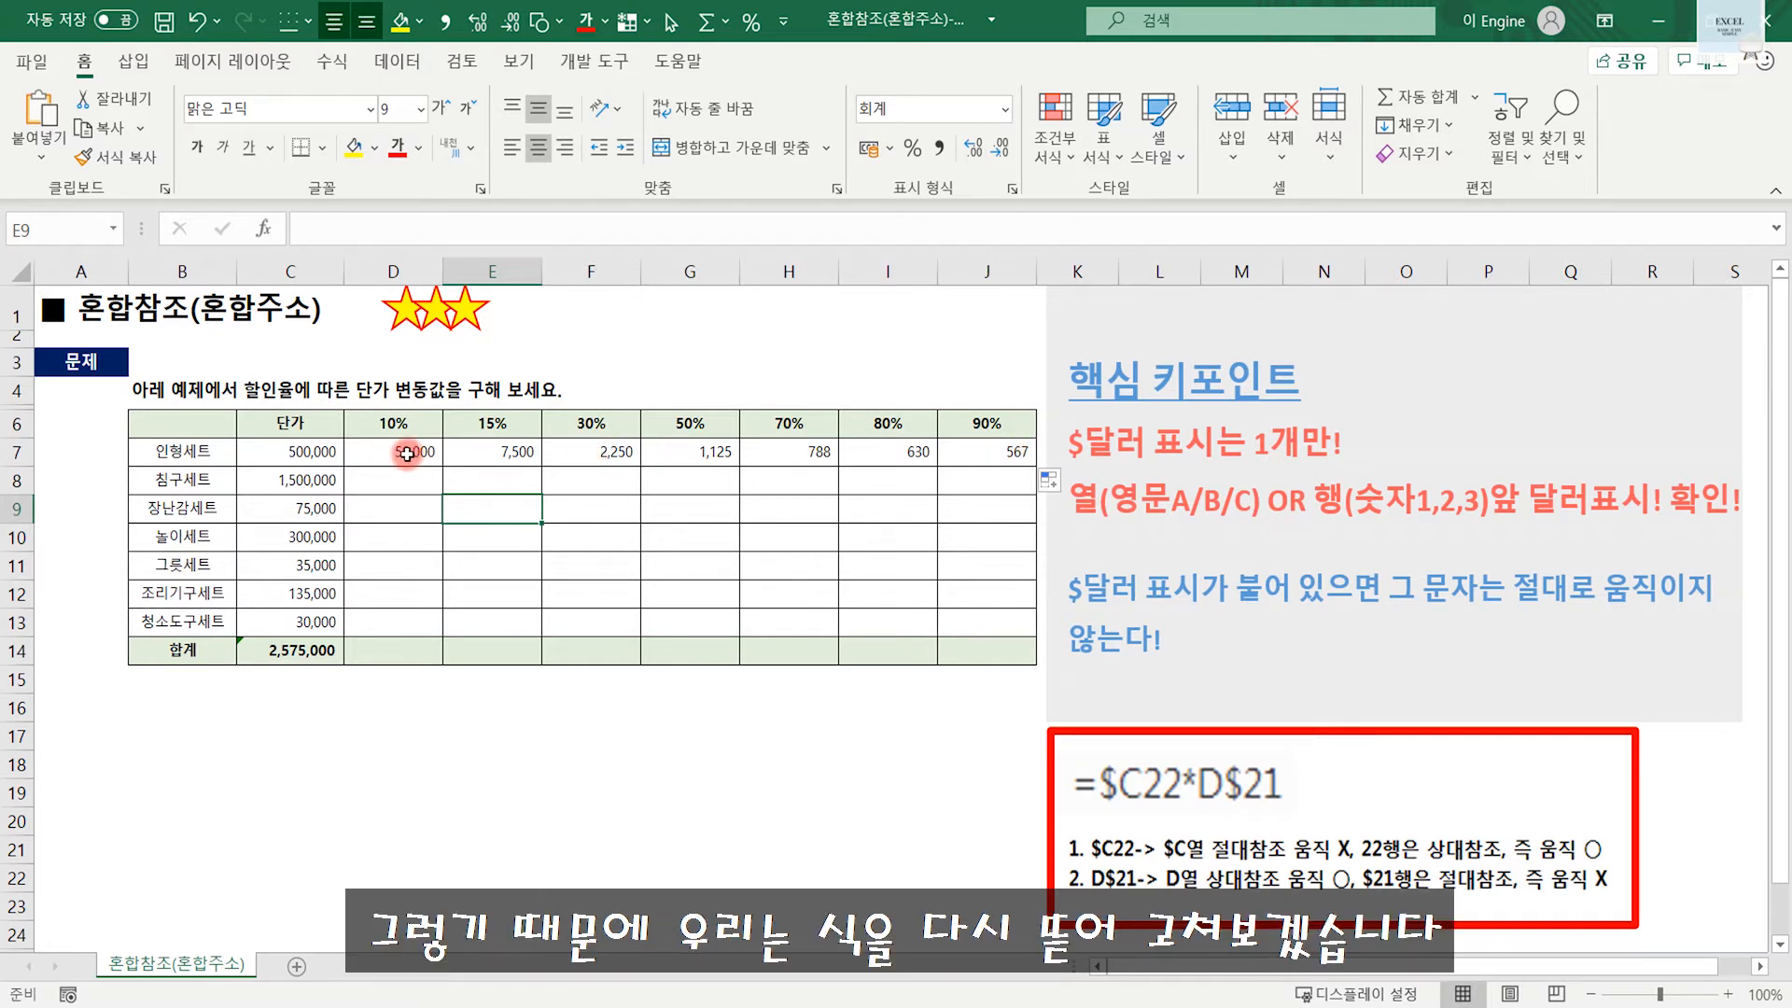
pyautogui.hotkey('ctrl', 'z')
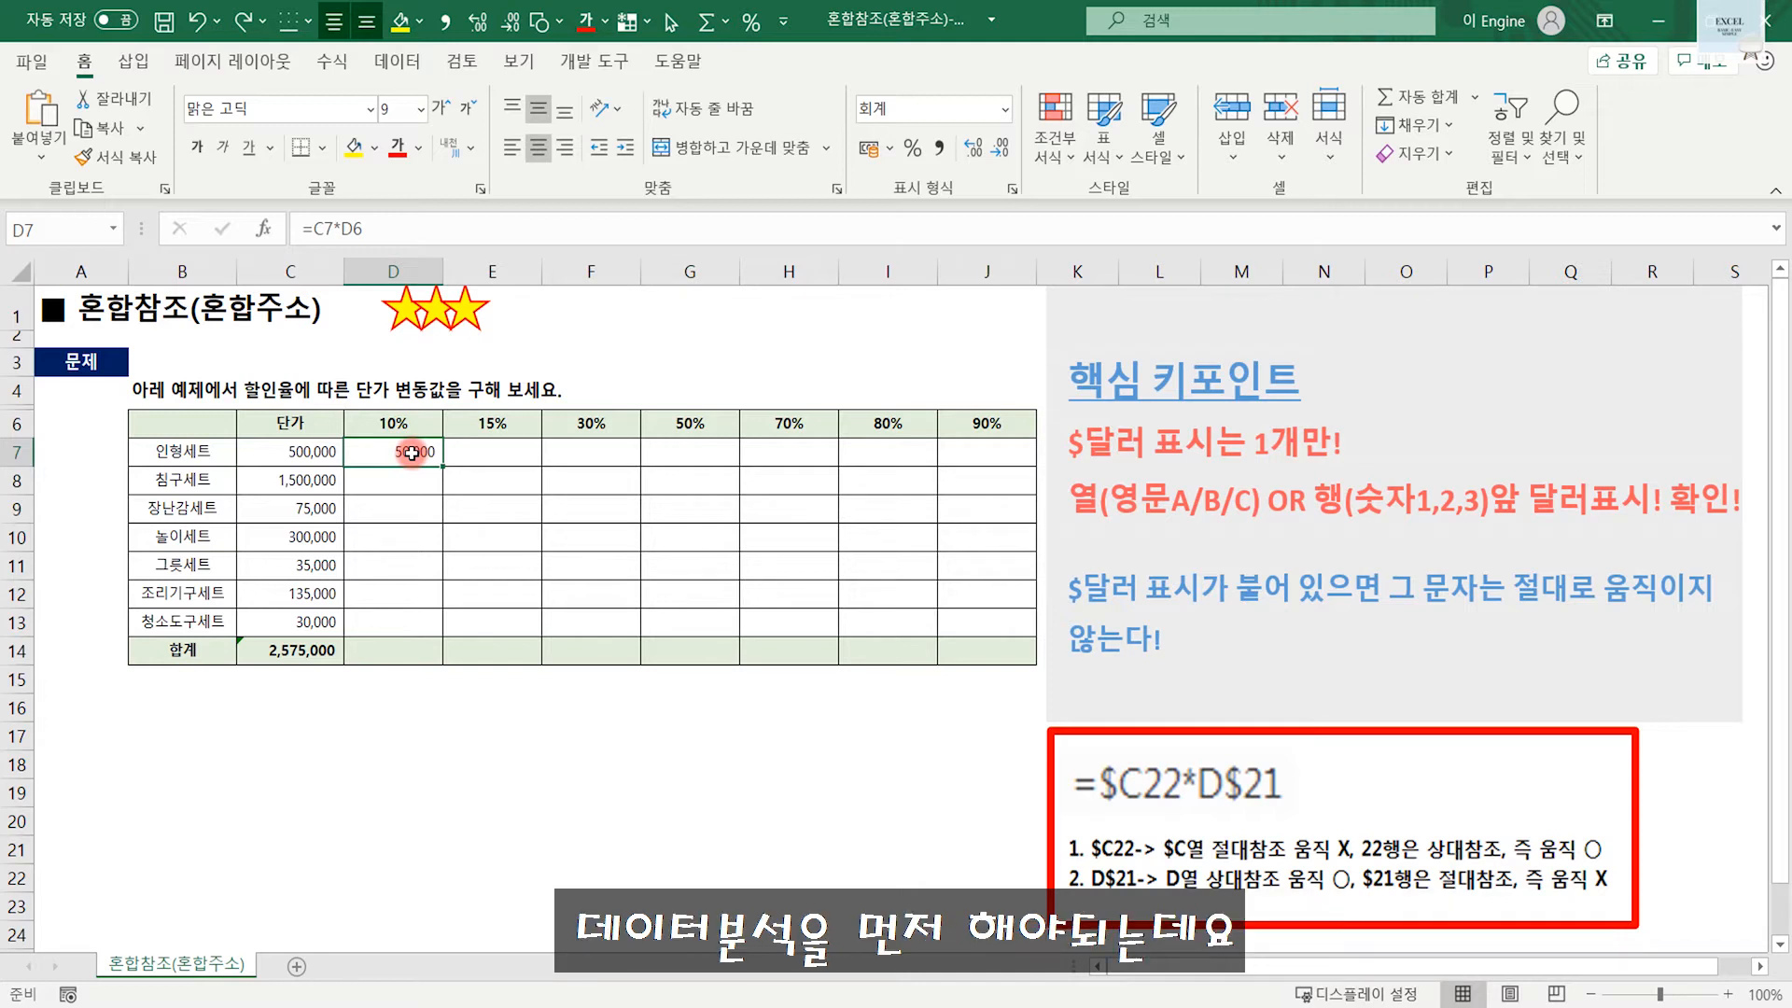
# Lock the unit price column in D7 with a mixed reference, making the formula =$C7*D6.
pyautogui.click(300, 454)
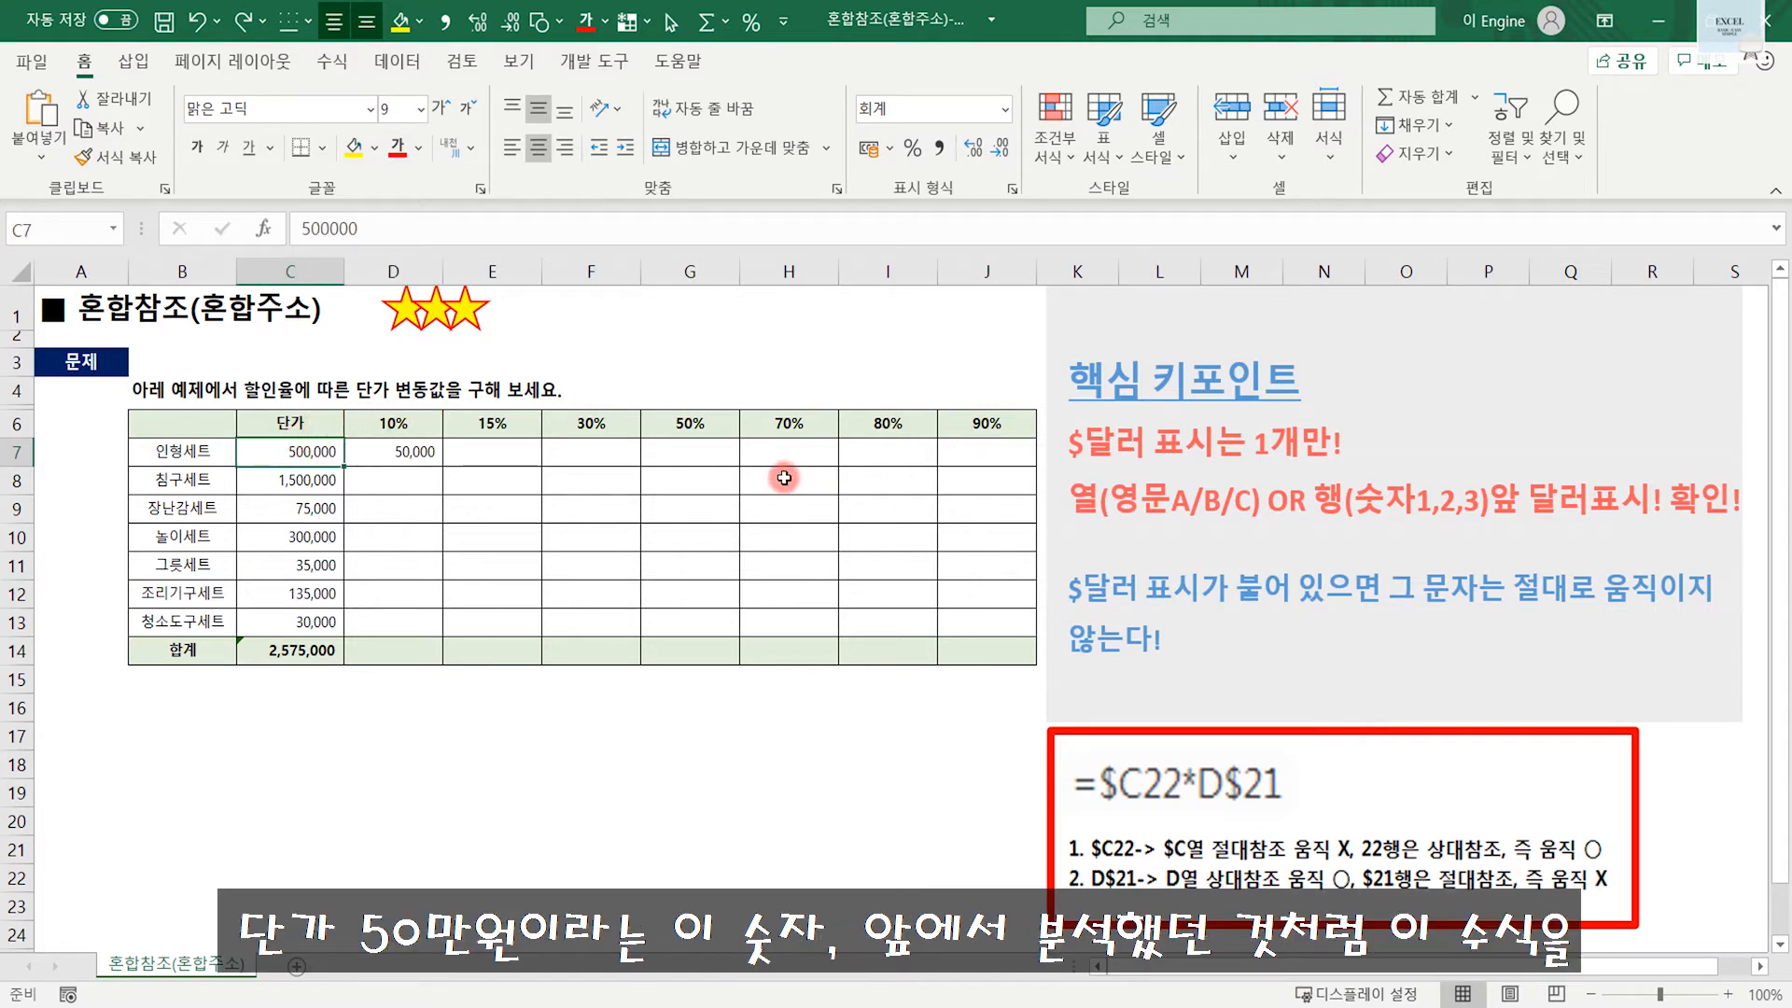
pyautogui.click(409, 452)
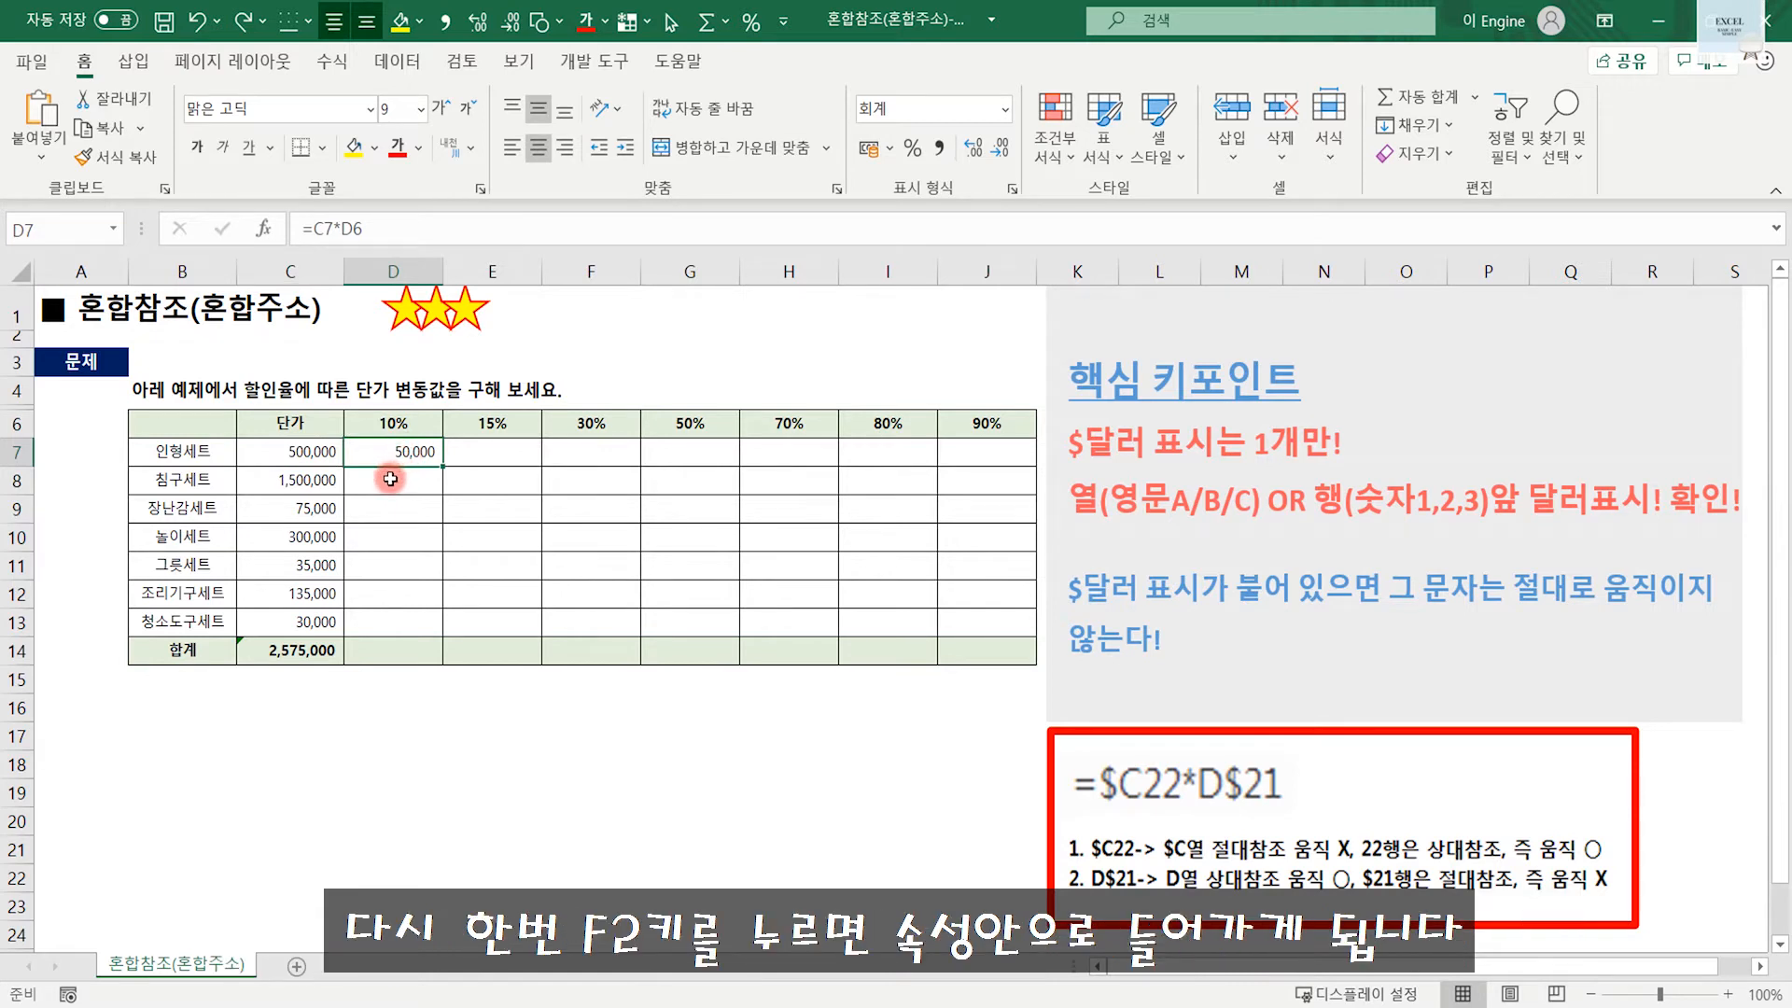
pyautogui.press('F2')
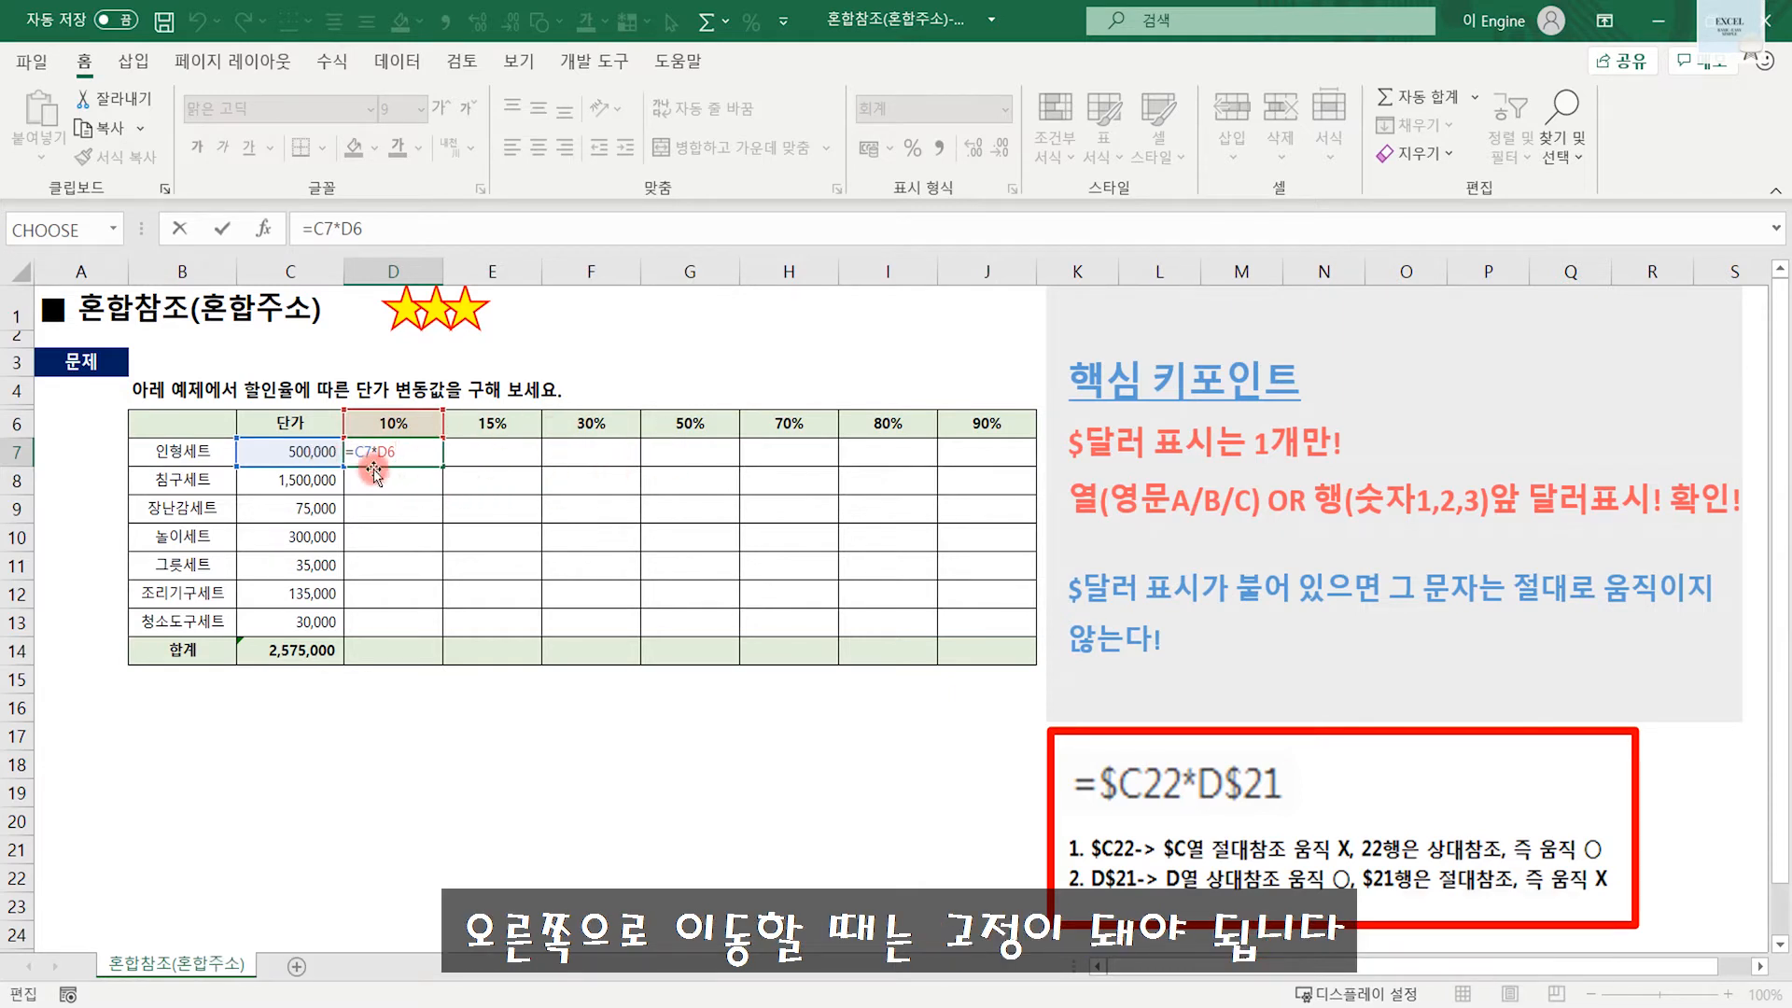
pyautogui.press('F4')
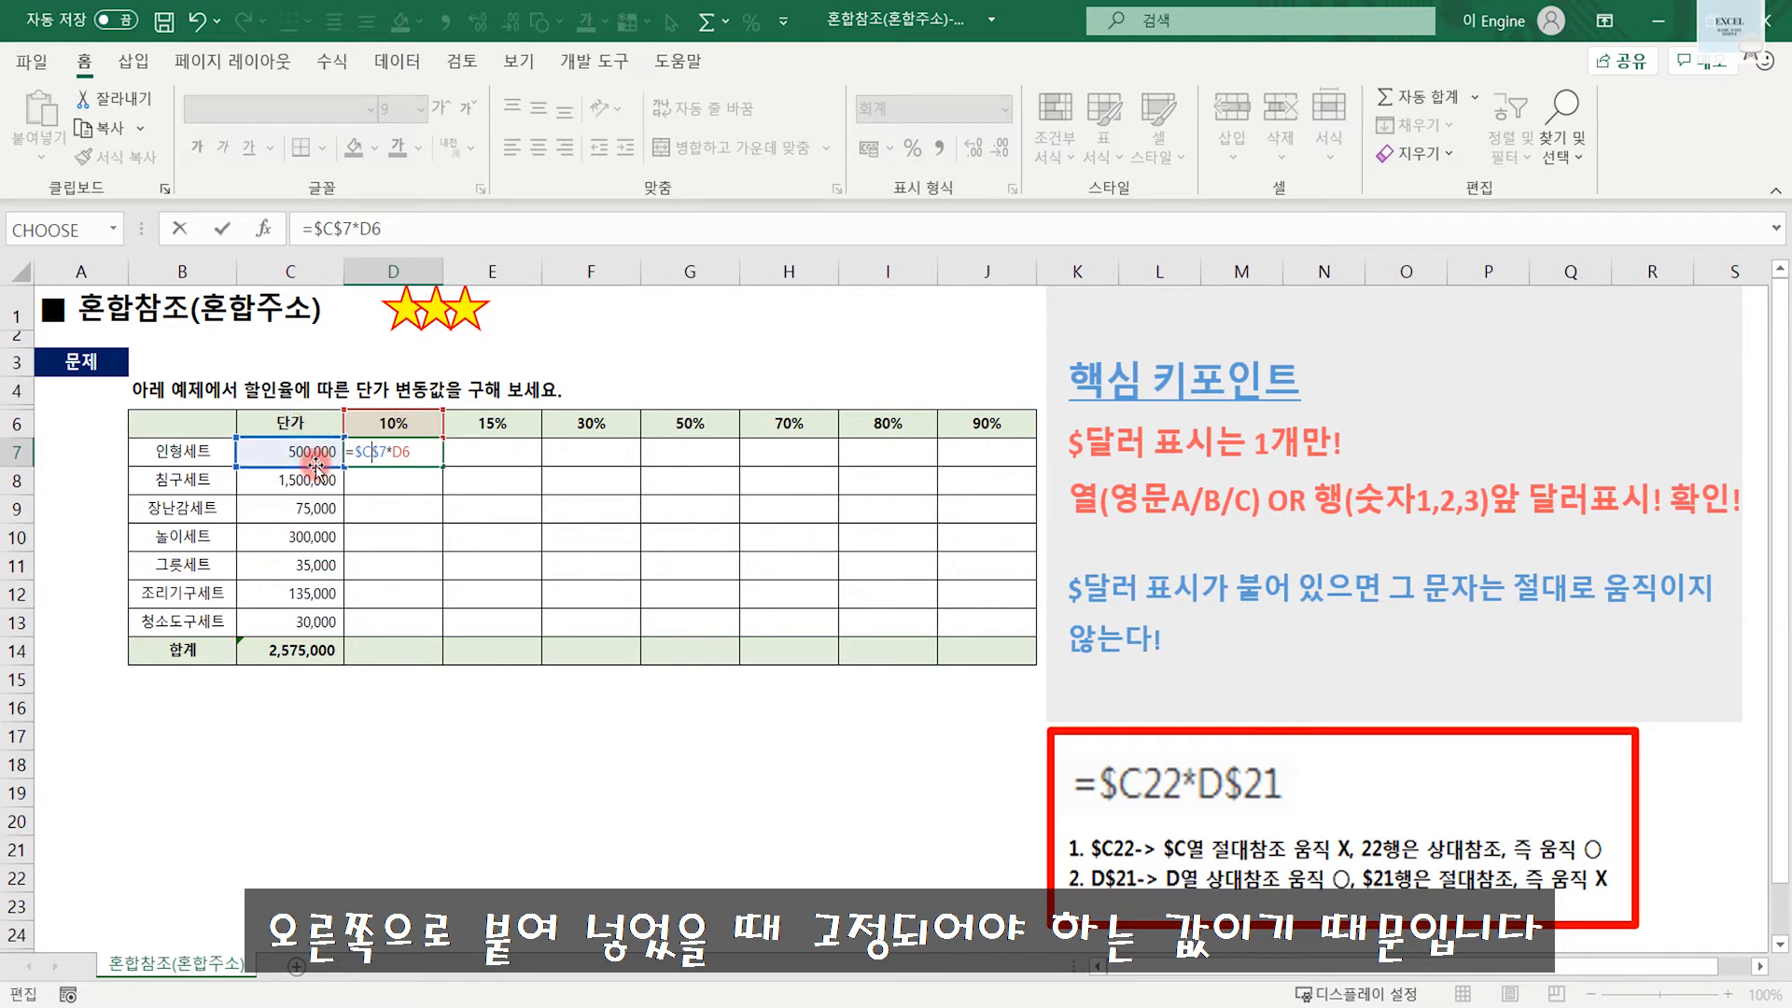
pyautogui.press('F4')
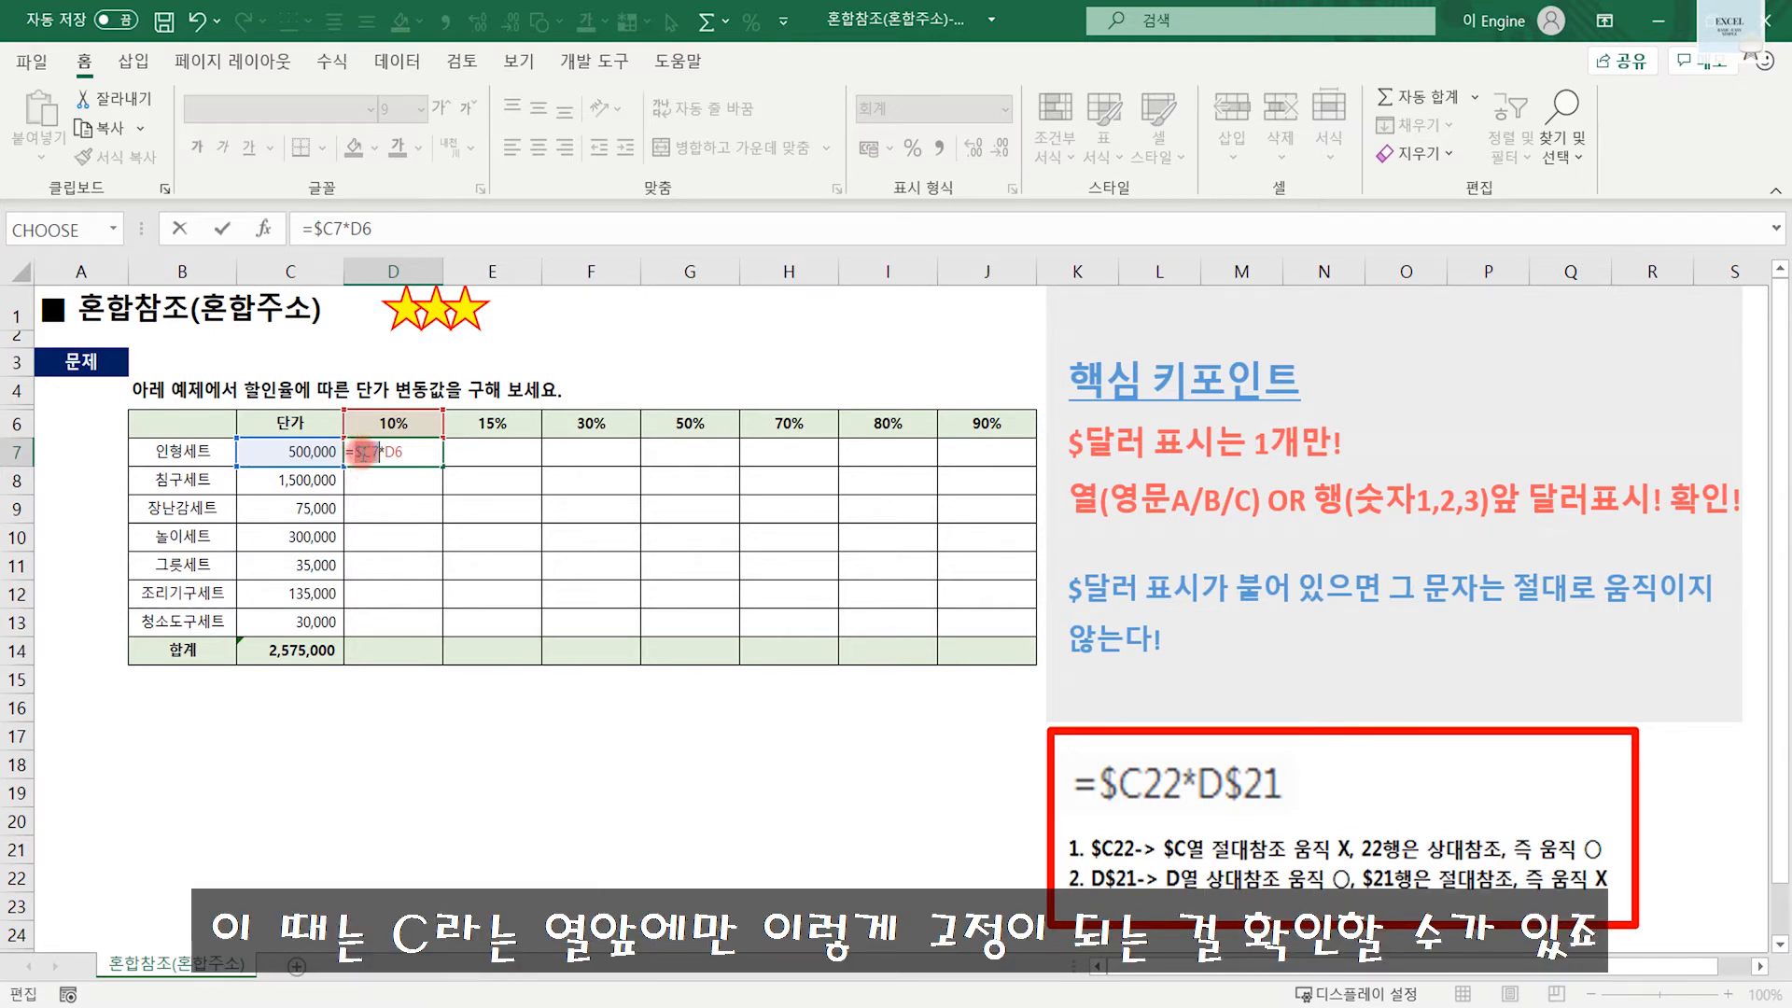
pyautogui.moveTo(362, 451); pyautogui.dragTo(383, 452)
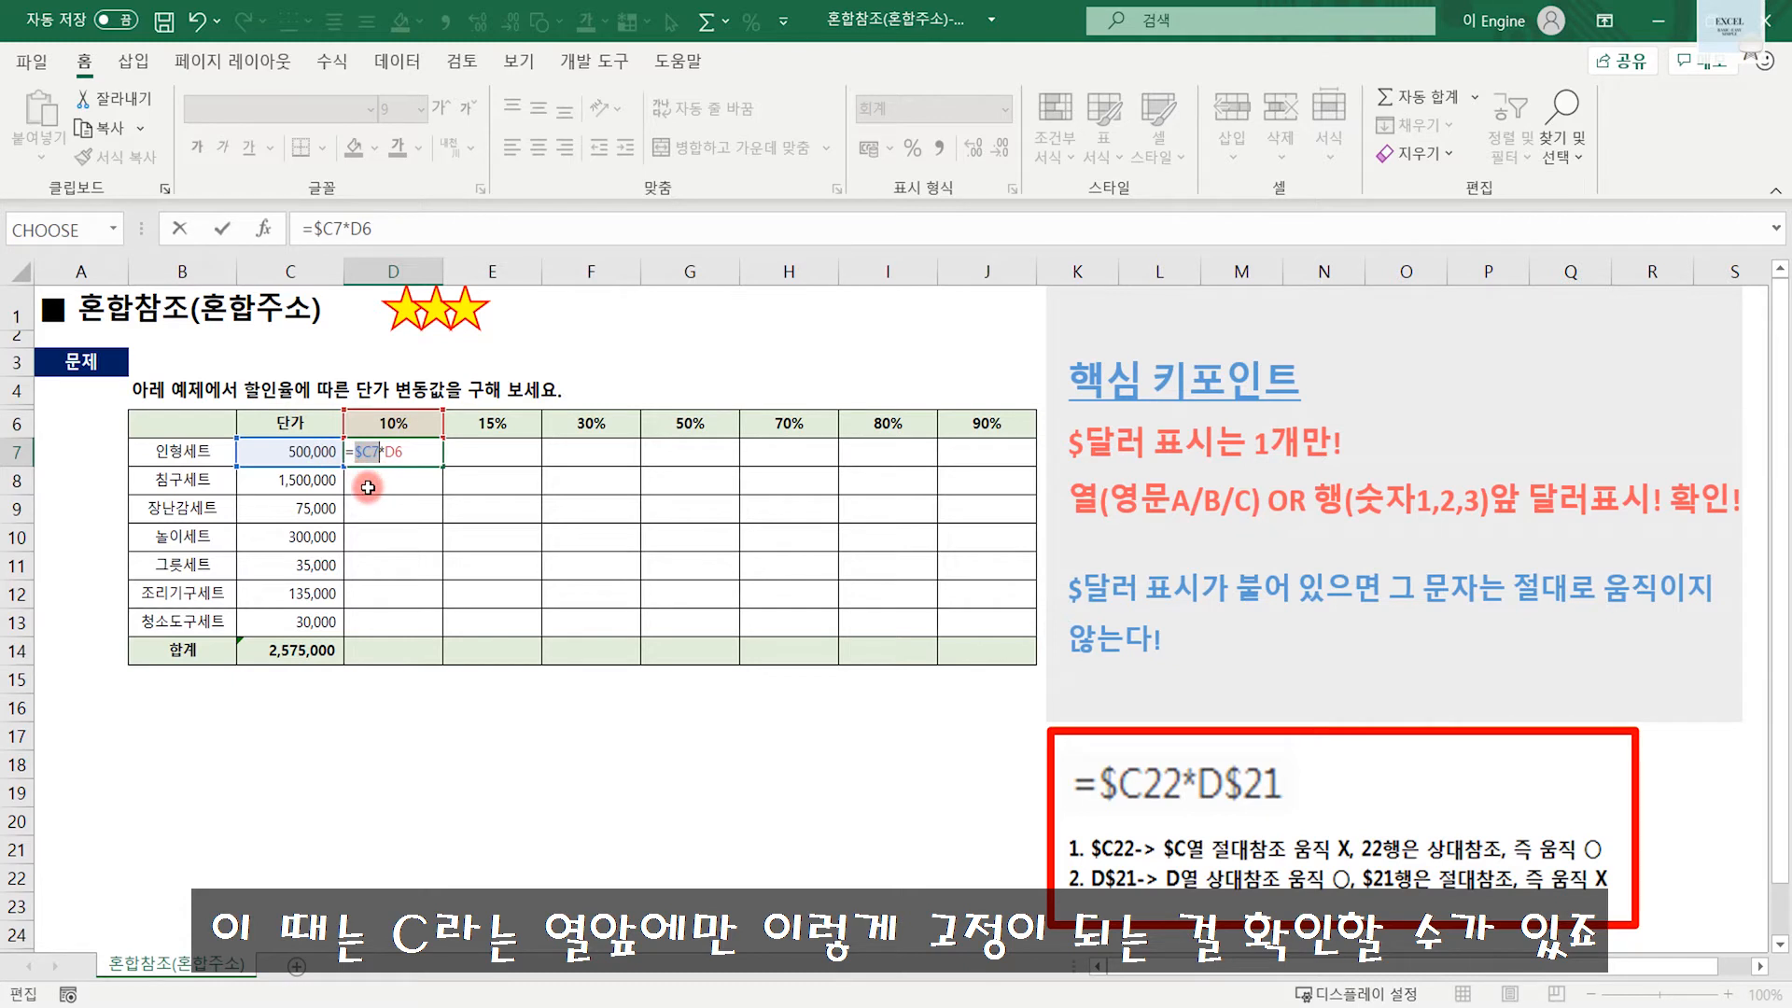
pyautogui.press('Return')
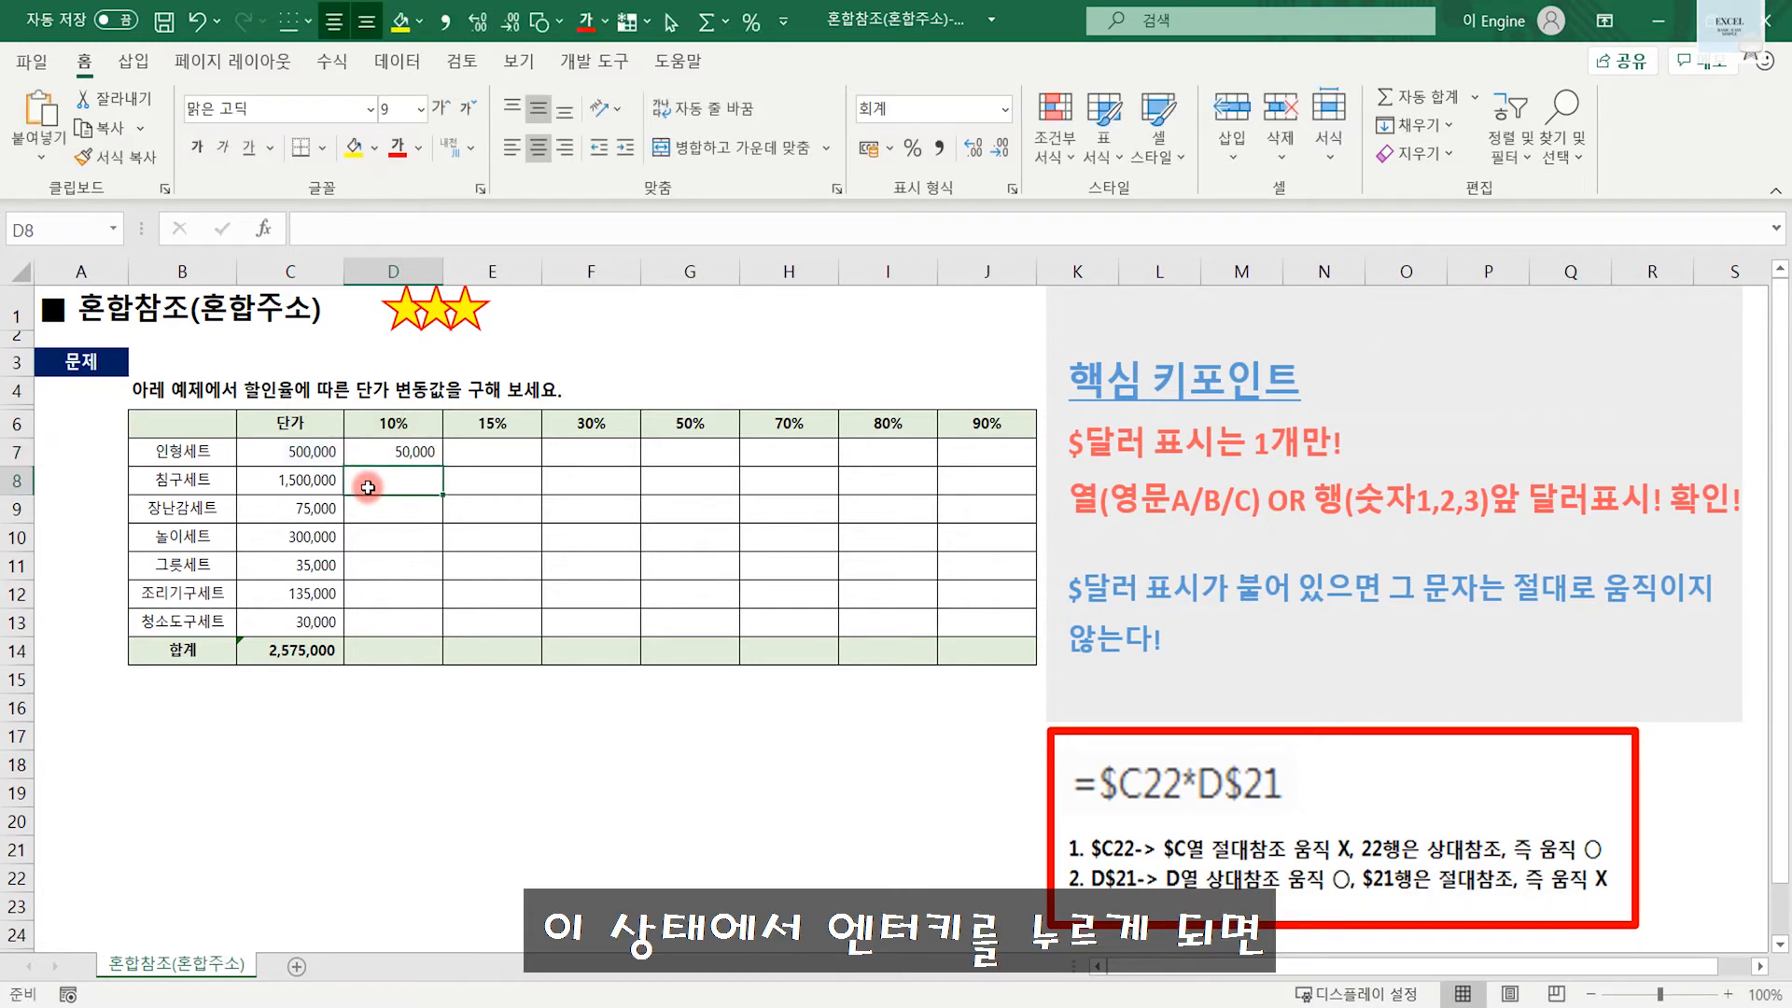
# Fill the formula in D7 across the 인형세트 row through J7 and check the filled cells against the unit price and the 90% rate.
pyautogui.click(401, 453)
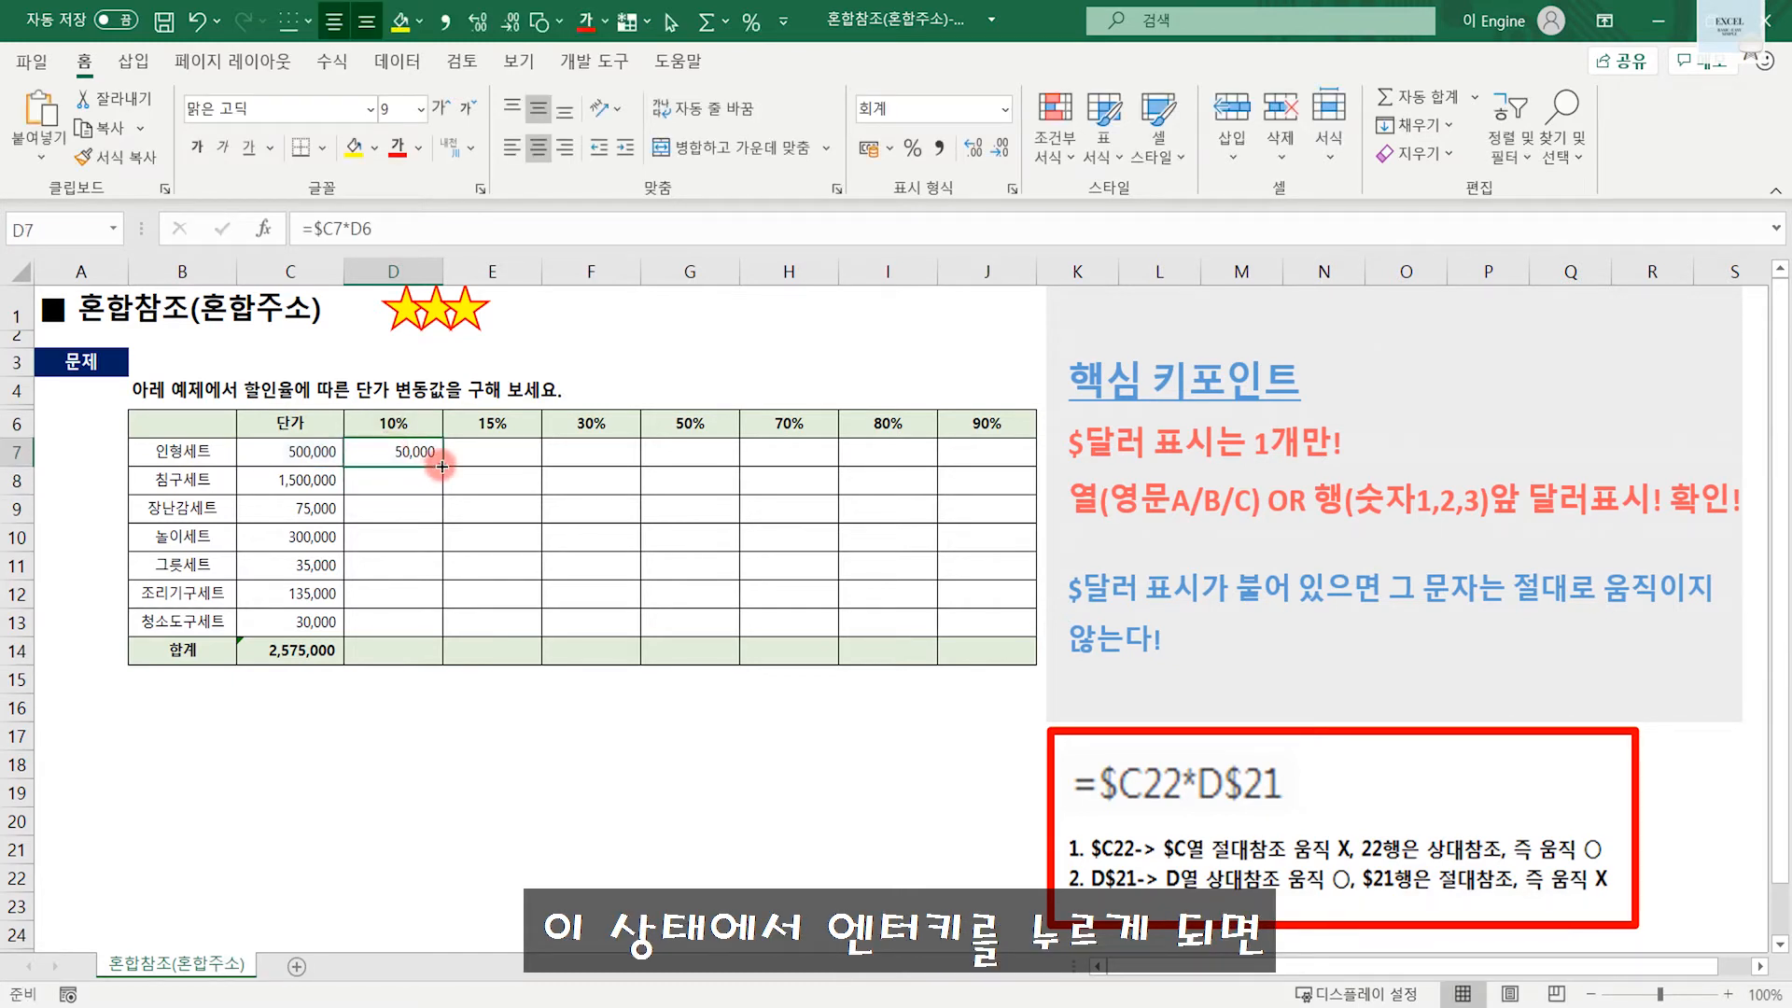
pyautogui.moveTo(443, 466); pyautogui.dragTo(1004, 476)
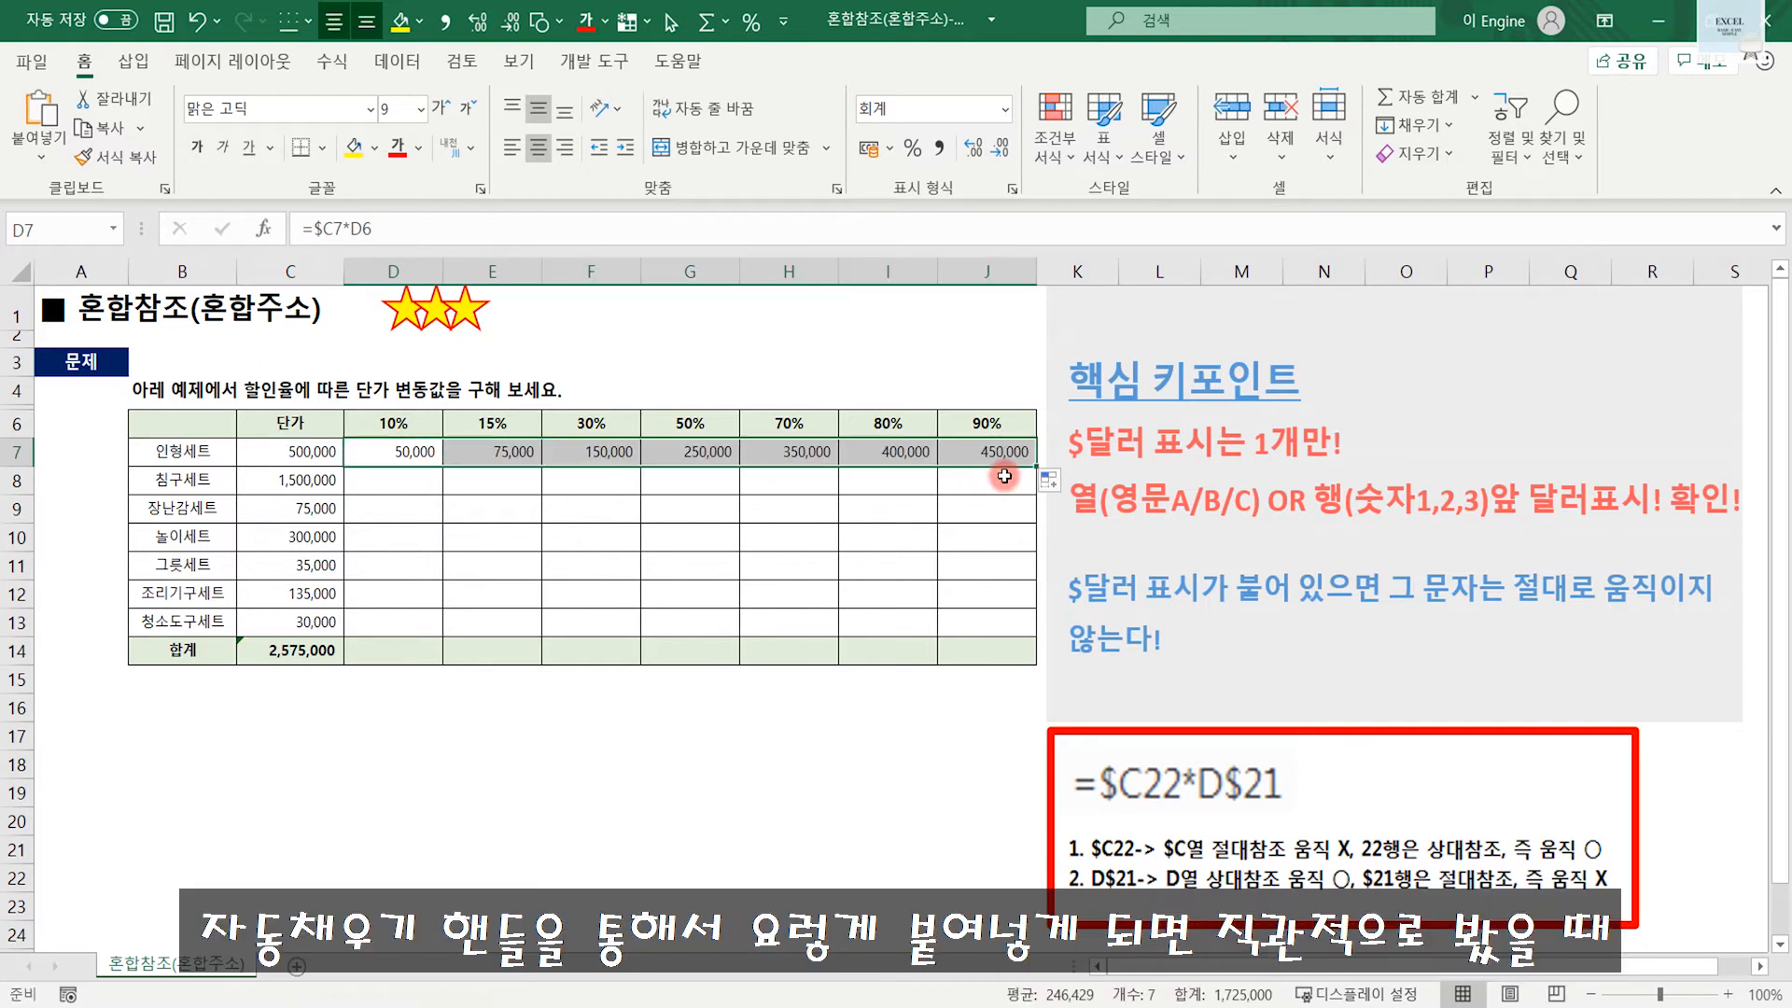
pyautogui.click(420, 454)
pyautogui.click(498, 457)
pyautogui.click(593, 460)
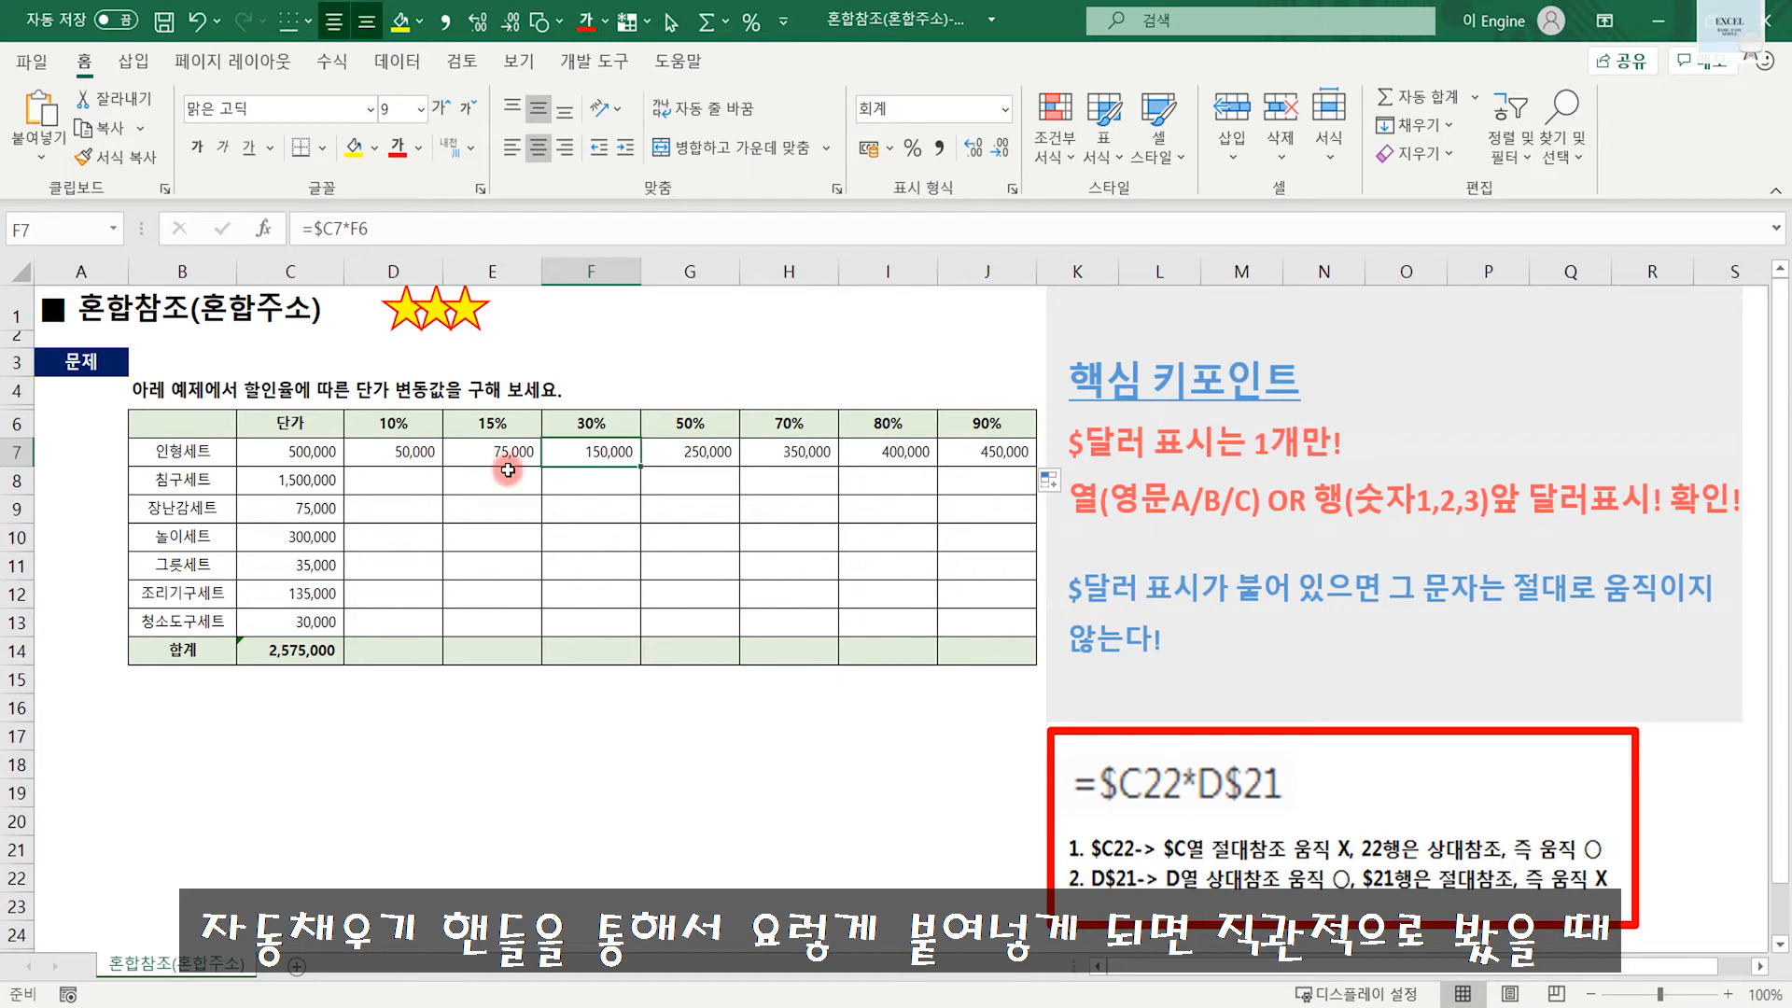
pyautogui.click(308, 454)
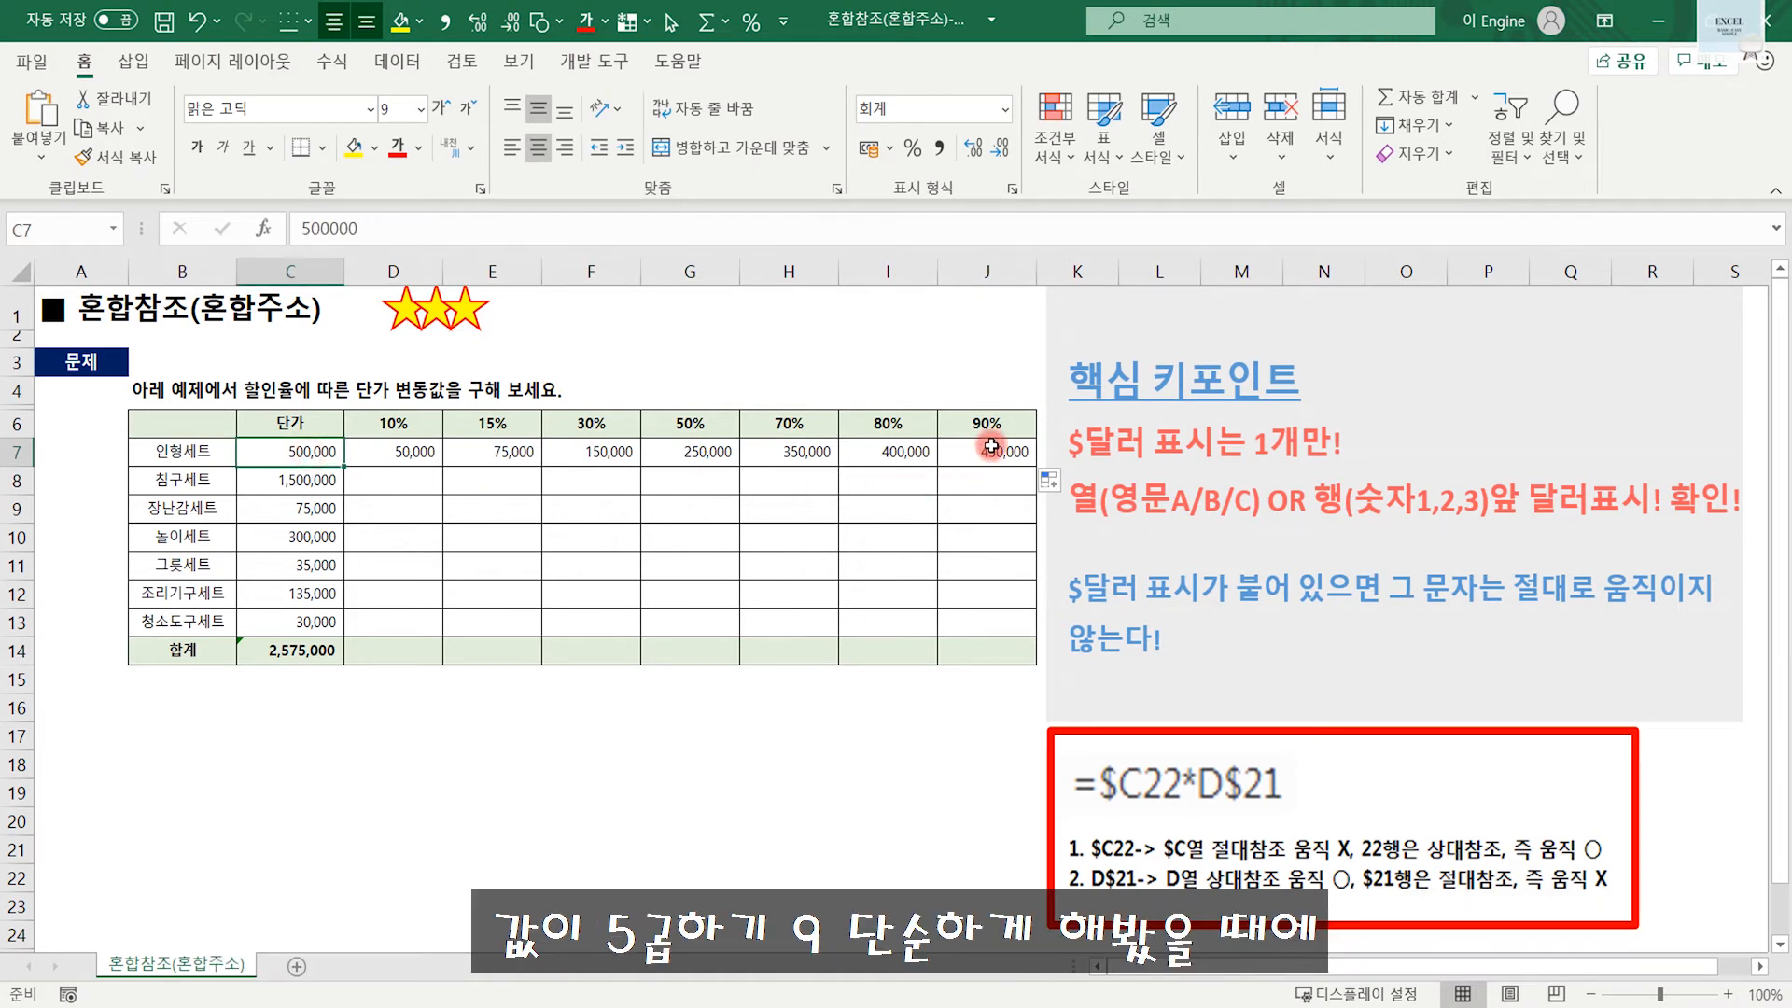
pyautogui.click(986, 425)
pyautogui.click(311, 452)
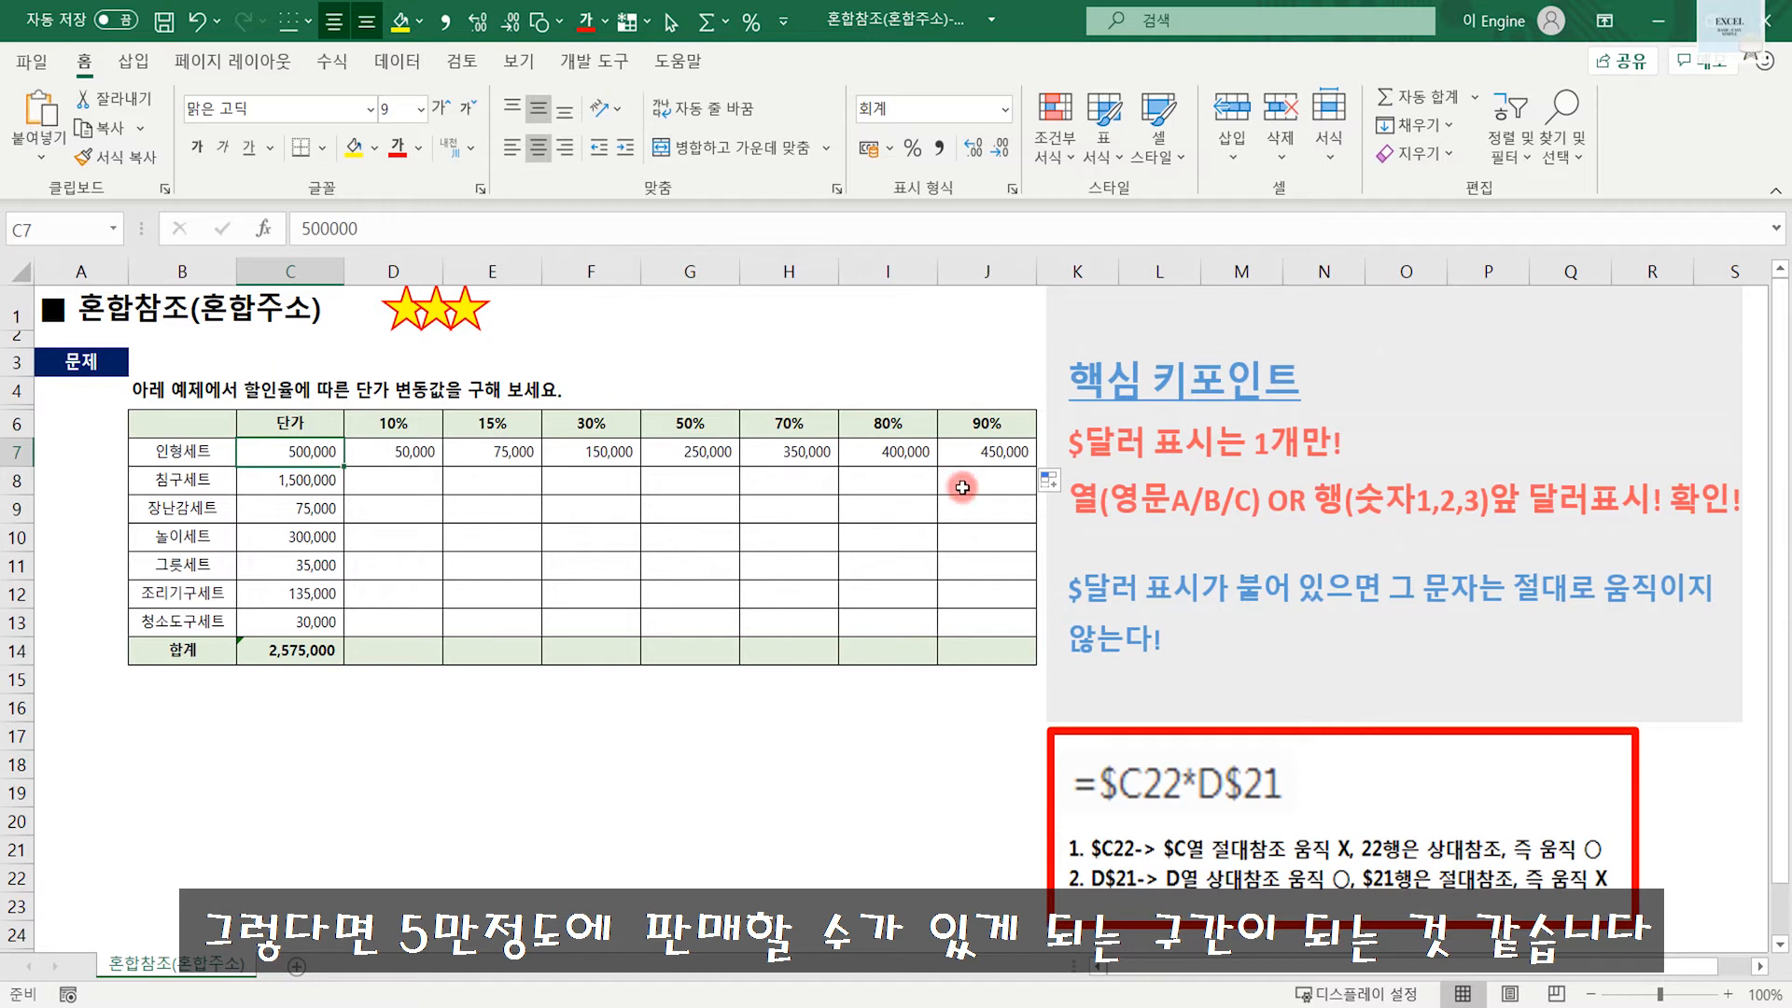
# Fill the formula in D7 down the 10% column through D13 and inspect the value in D8.
pyautogui.click(406, 454)
pyautogui.moveTo(440, 460); pyautogui.dragTo(448, 623)
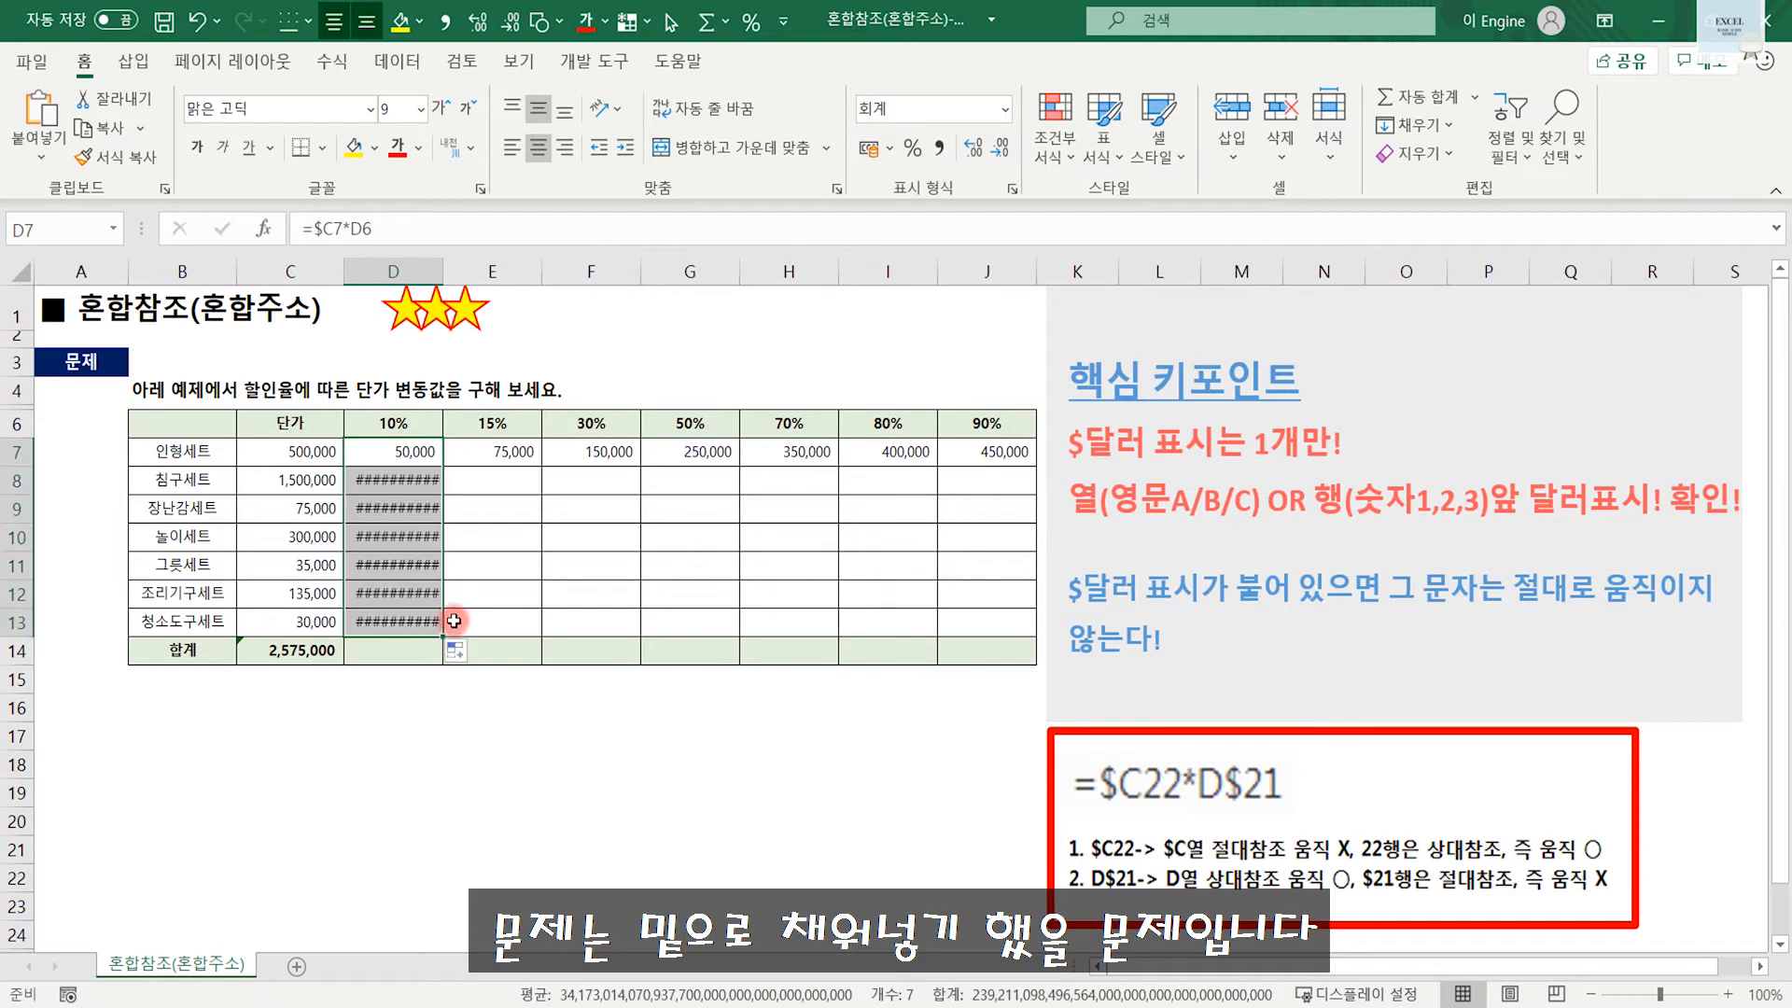
pyautogui.moveTo(414, 482)
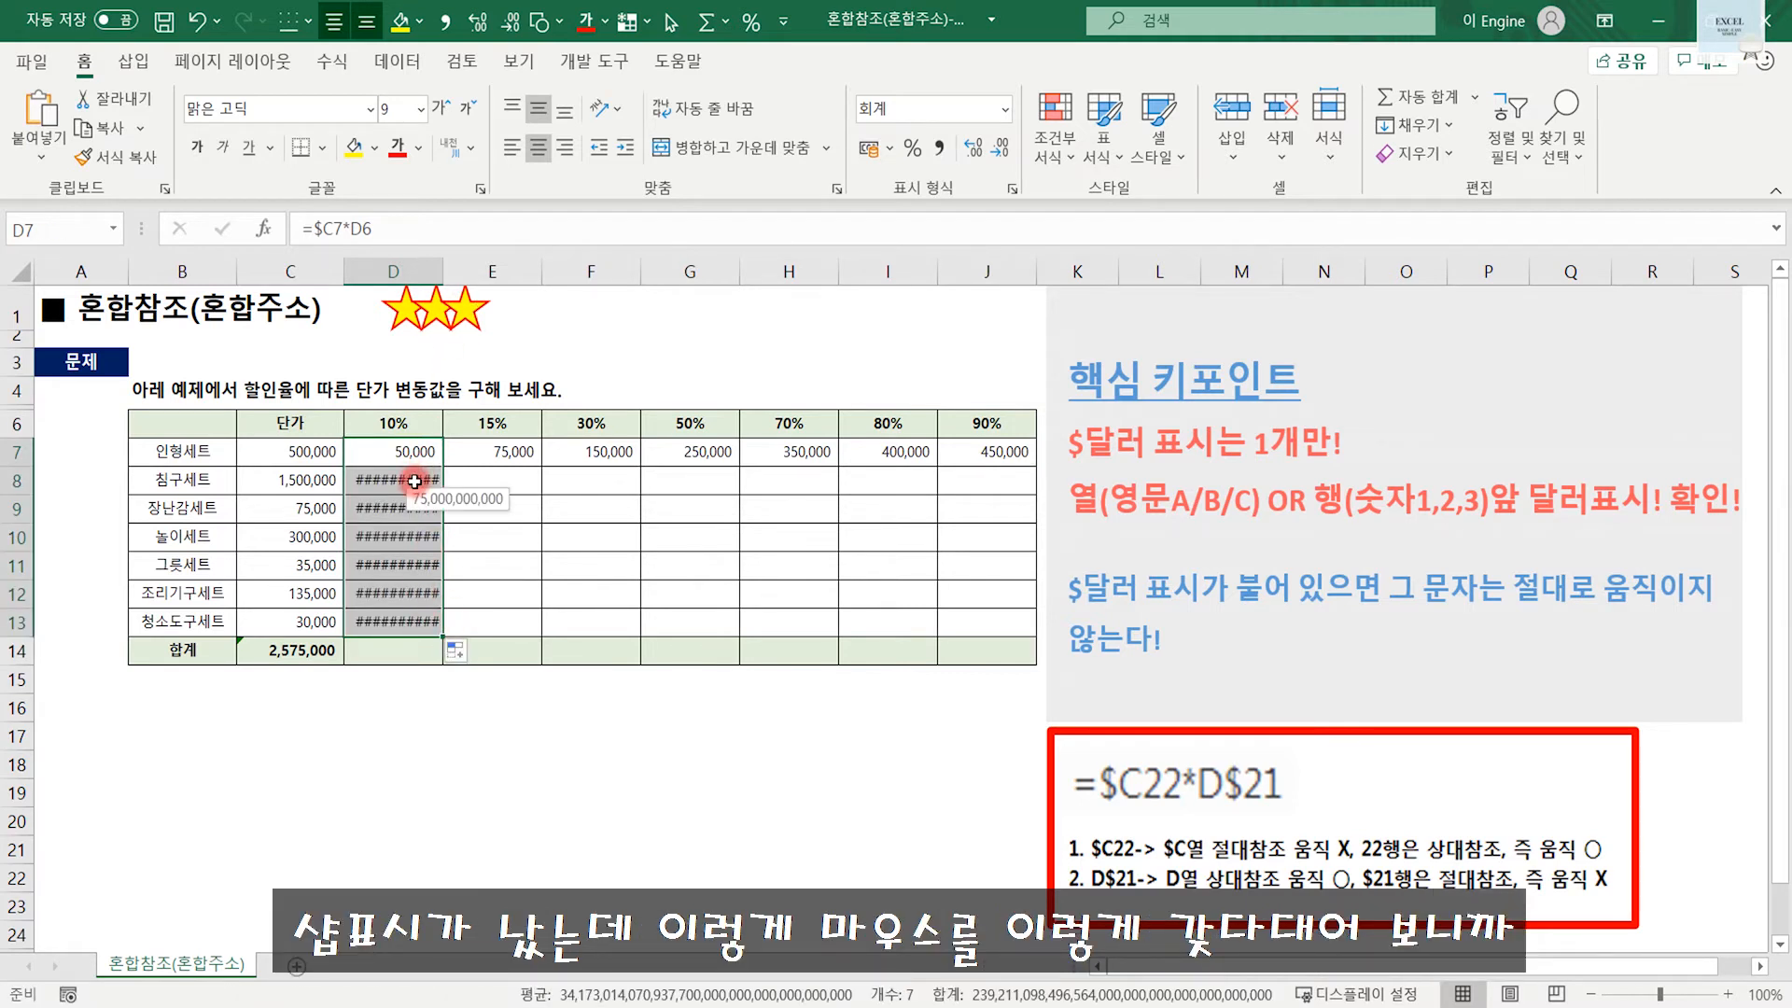
pyautogui.hotkey('ctrl', '4')
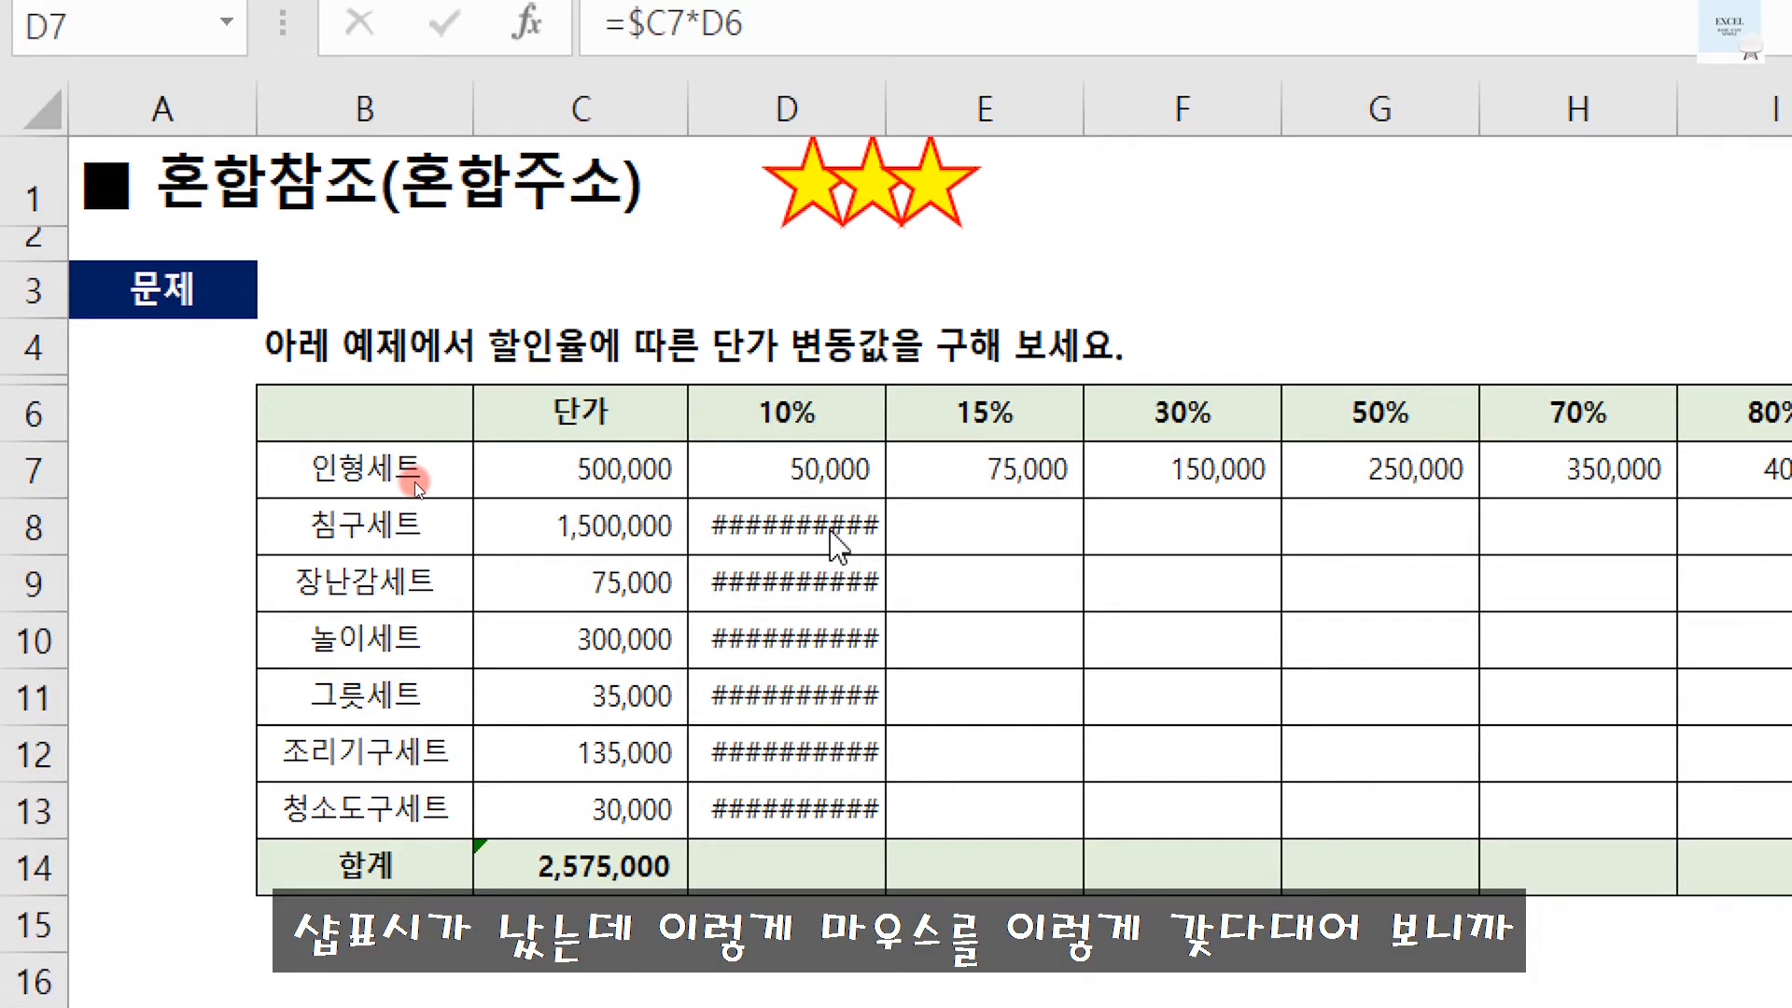
pyautogui.moveTo(812, 534)
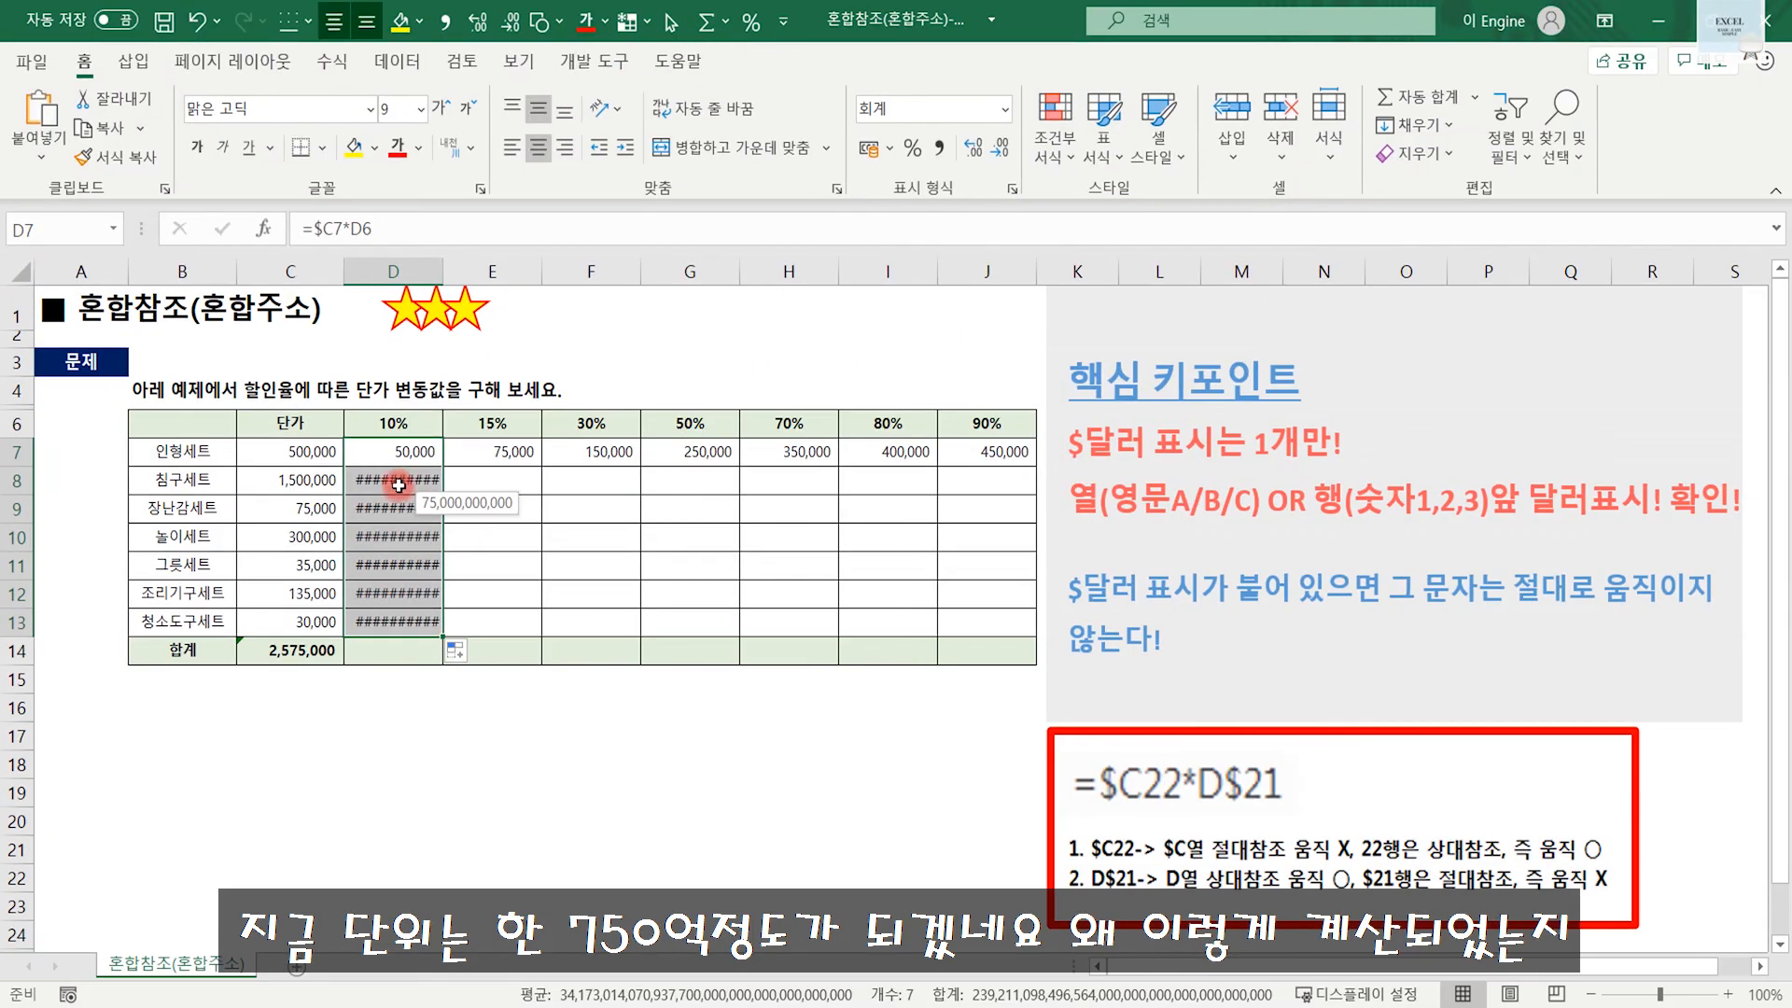
# Mark the shifted rate reference in the D8 formula with red arrows and correct the formula to =$C8*D6.
pyautogui.doubleClick(399, 485)
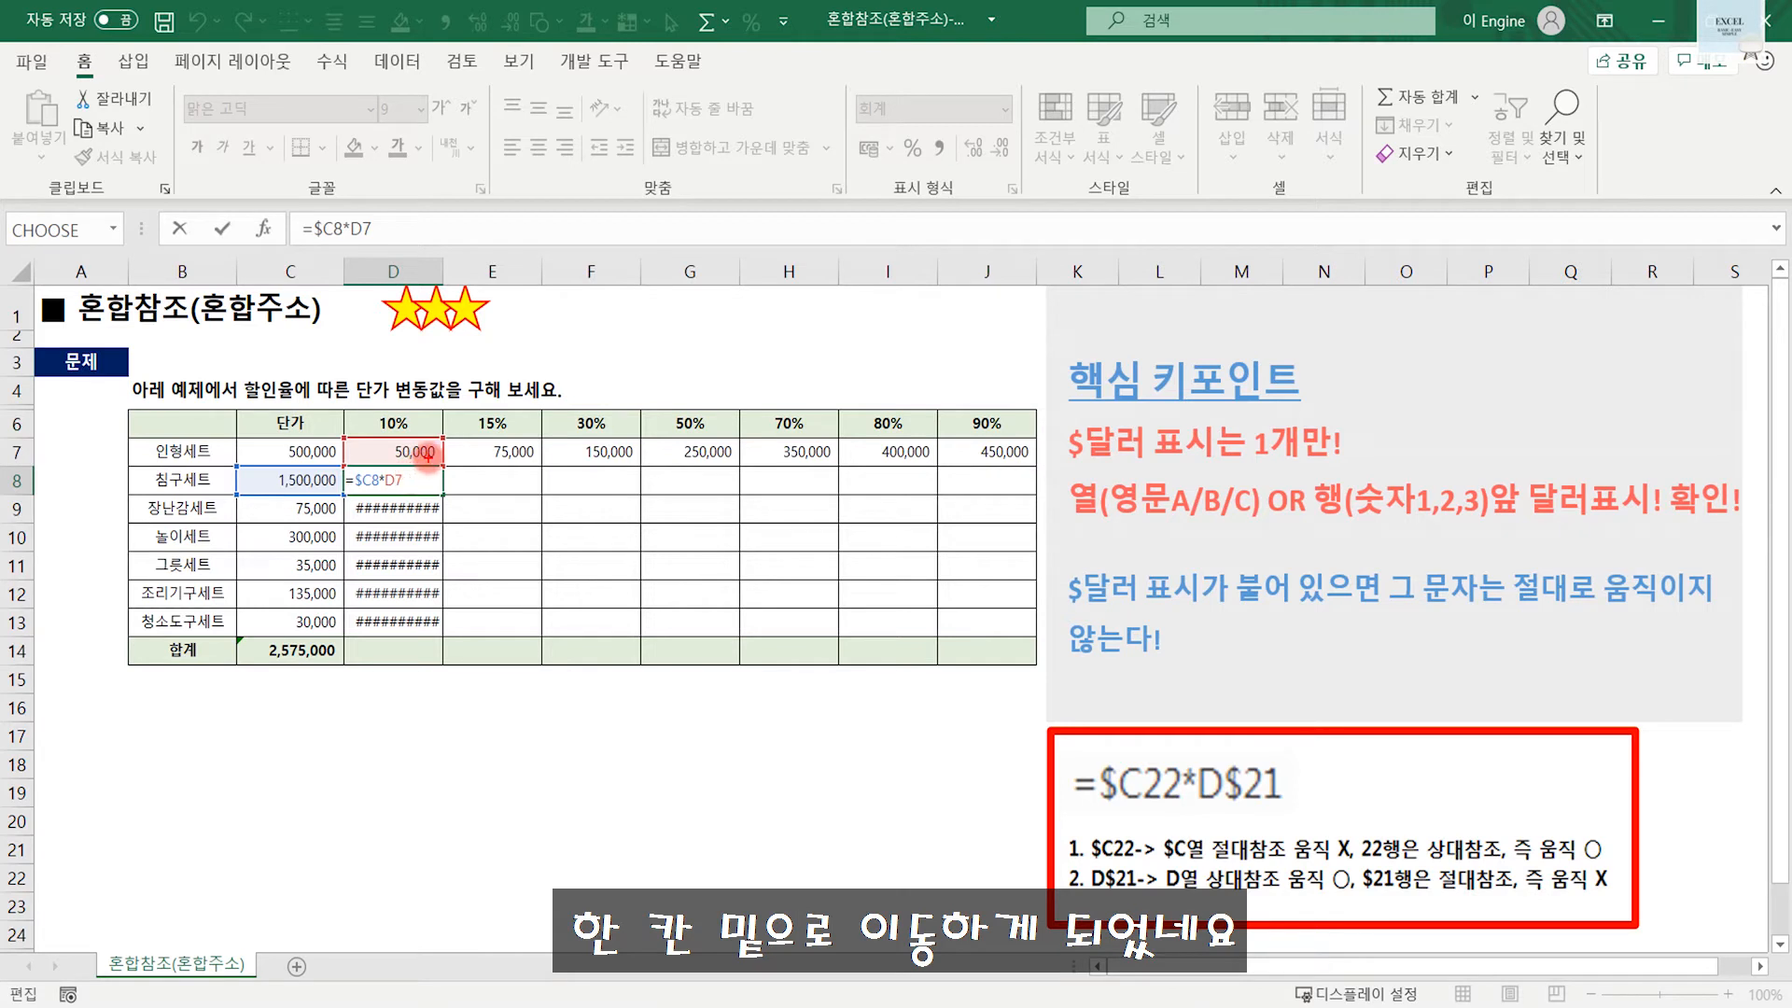
pyautogui.moveTo(429, 457)
pyautogui.mouseDown()
pyautogui.moveTo(450, 471)
pyautogui.moveTo(440, 505)
pyautogui.mouseUp()
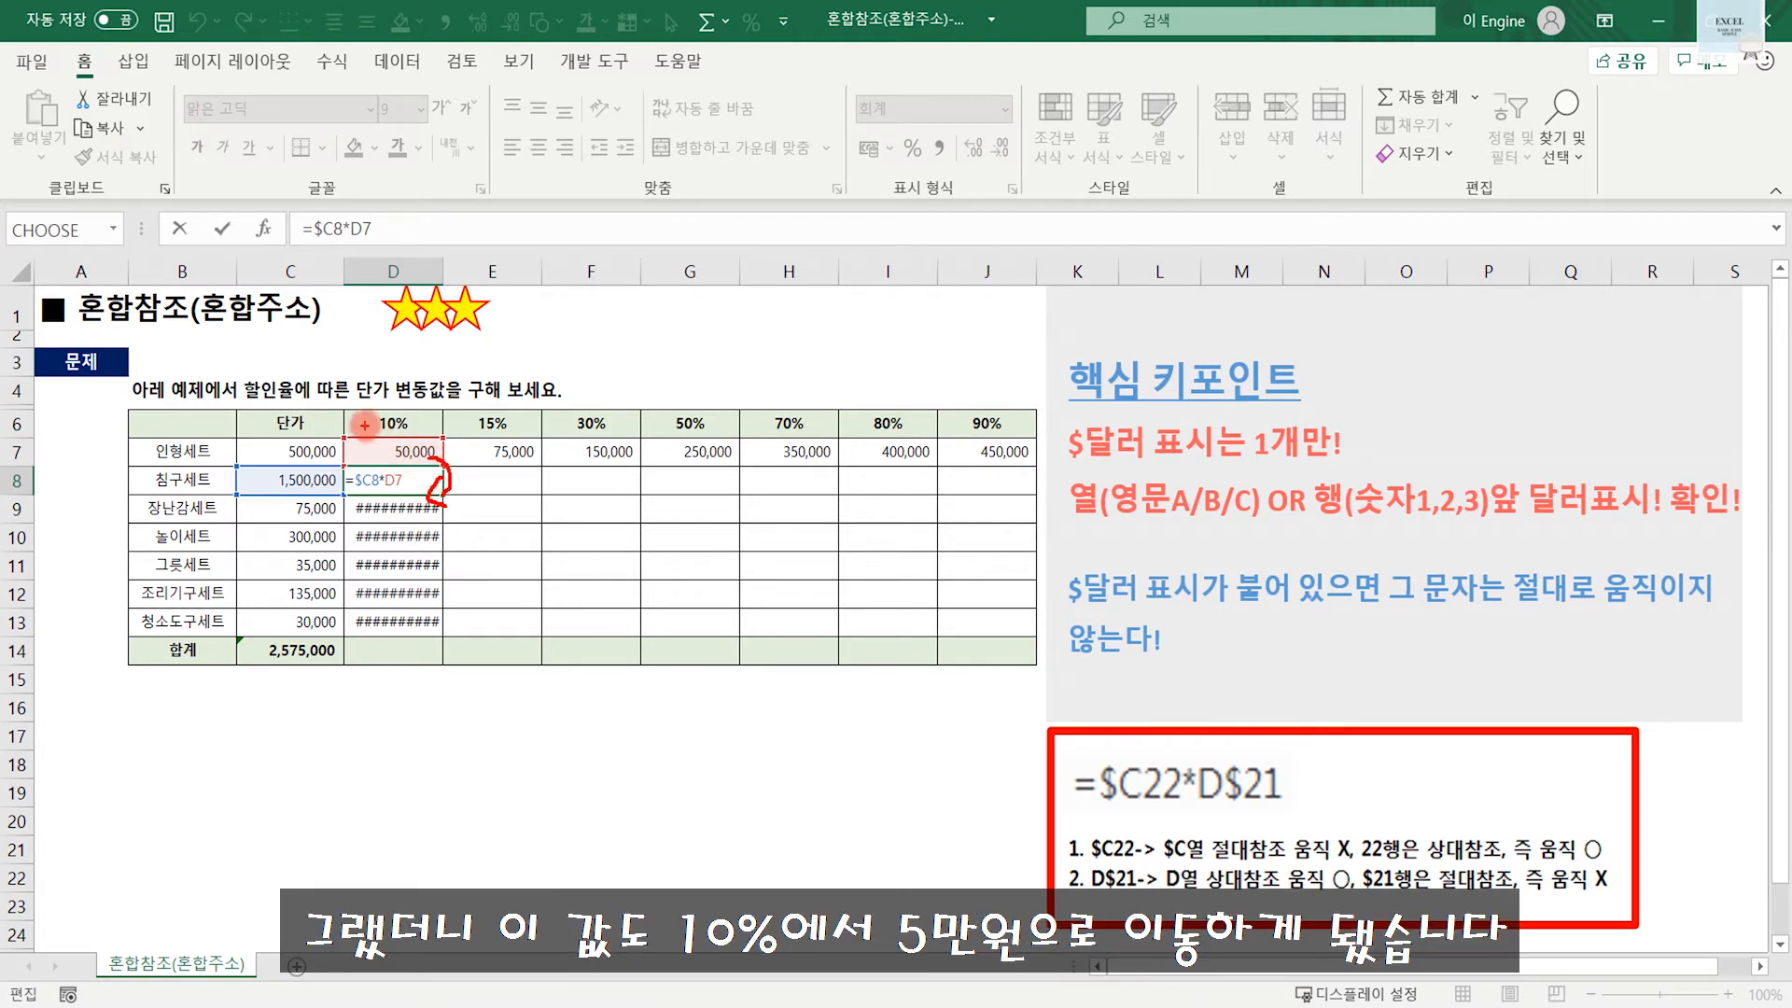
pyautogui.moveTo(369, 424)
pyautogui.mouseDown()
pyautogui.moveTo(327, 423)
pyautogui.moveTo(316, 446)
pyautogui.moveTo(357, 457)
pyautogui.mouseUp()
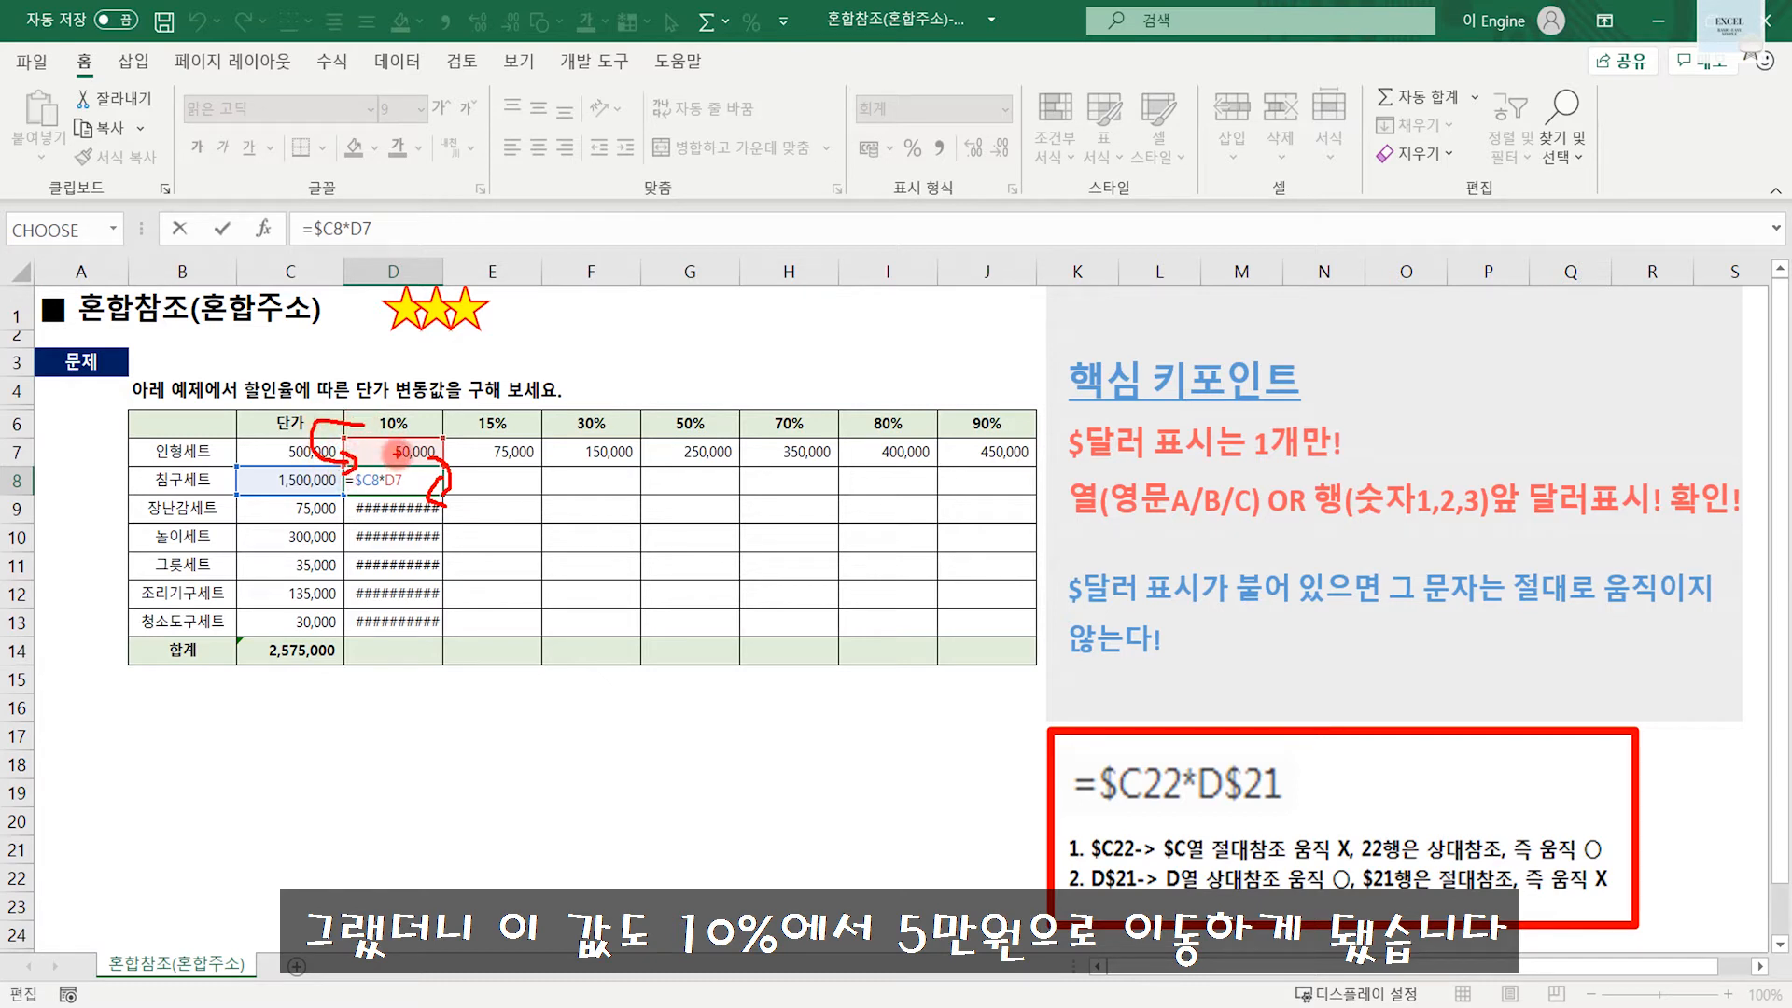
pyautogui.press('Escape')
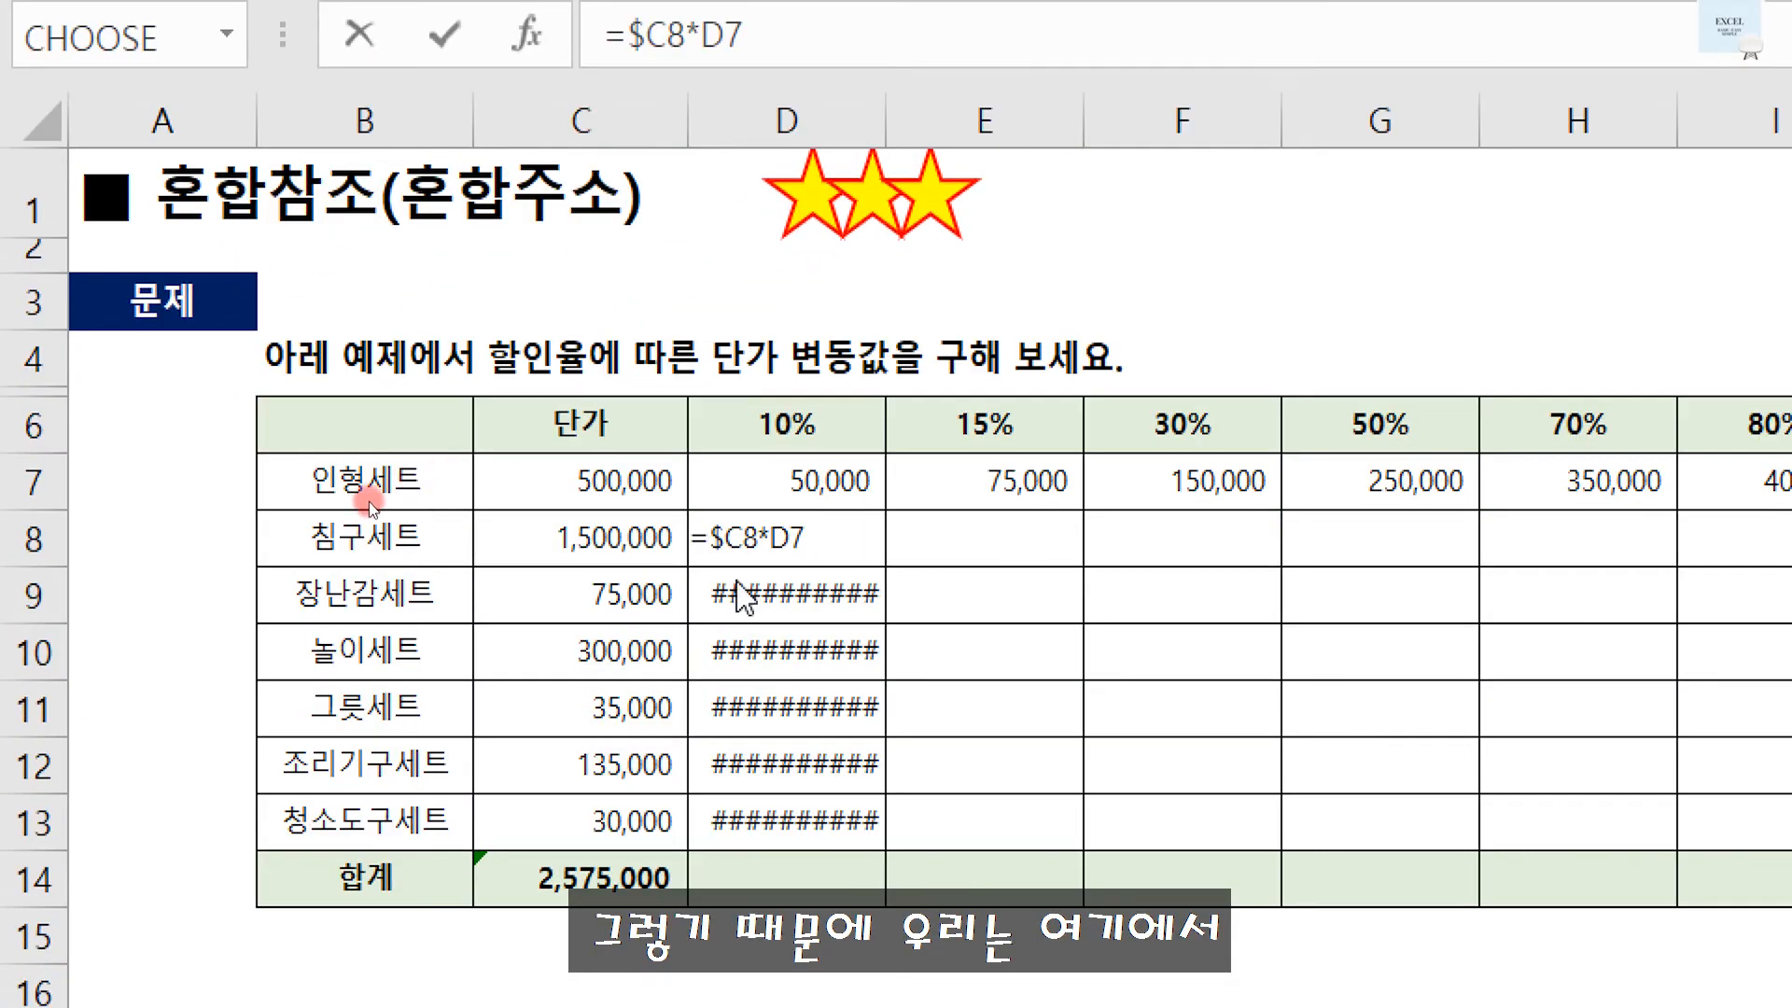
pyautogui.click(796, 536)
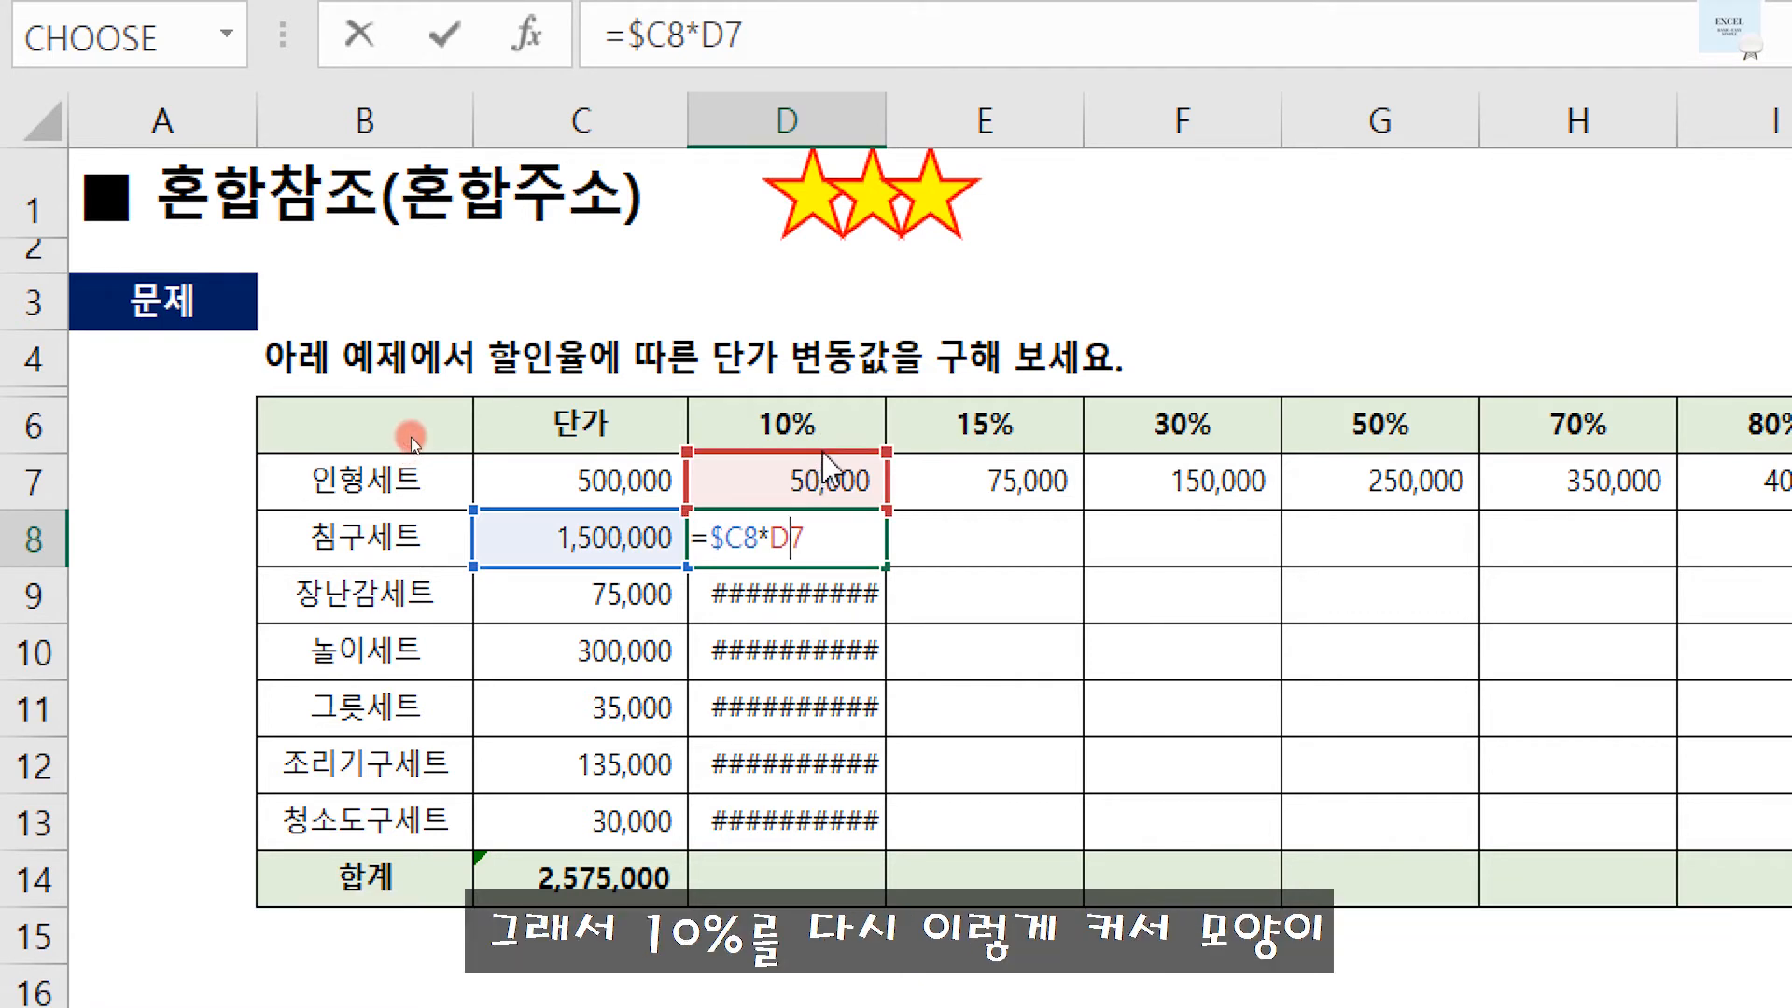
pyautogui.moveTo(822, 451); pyautogui.dragTo(822, 445)
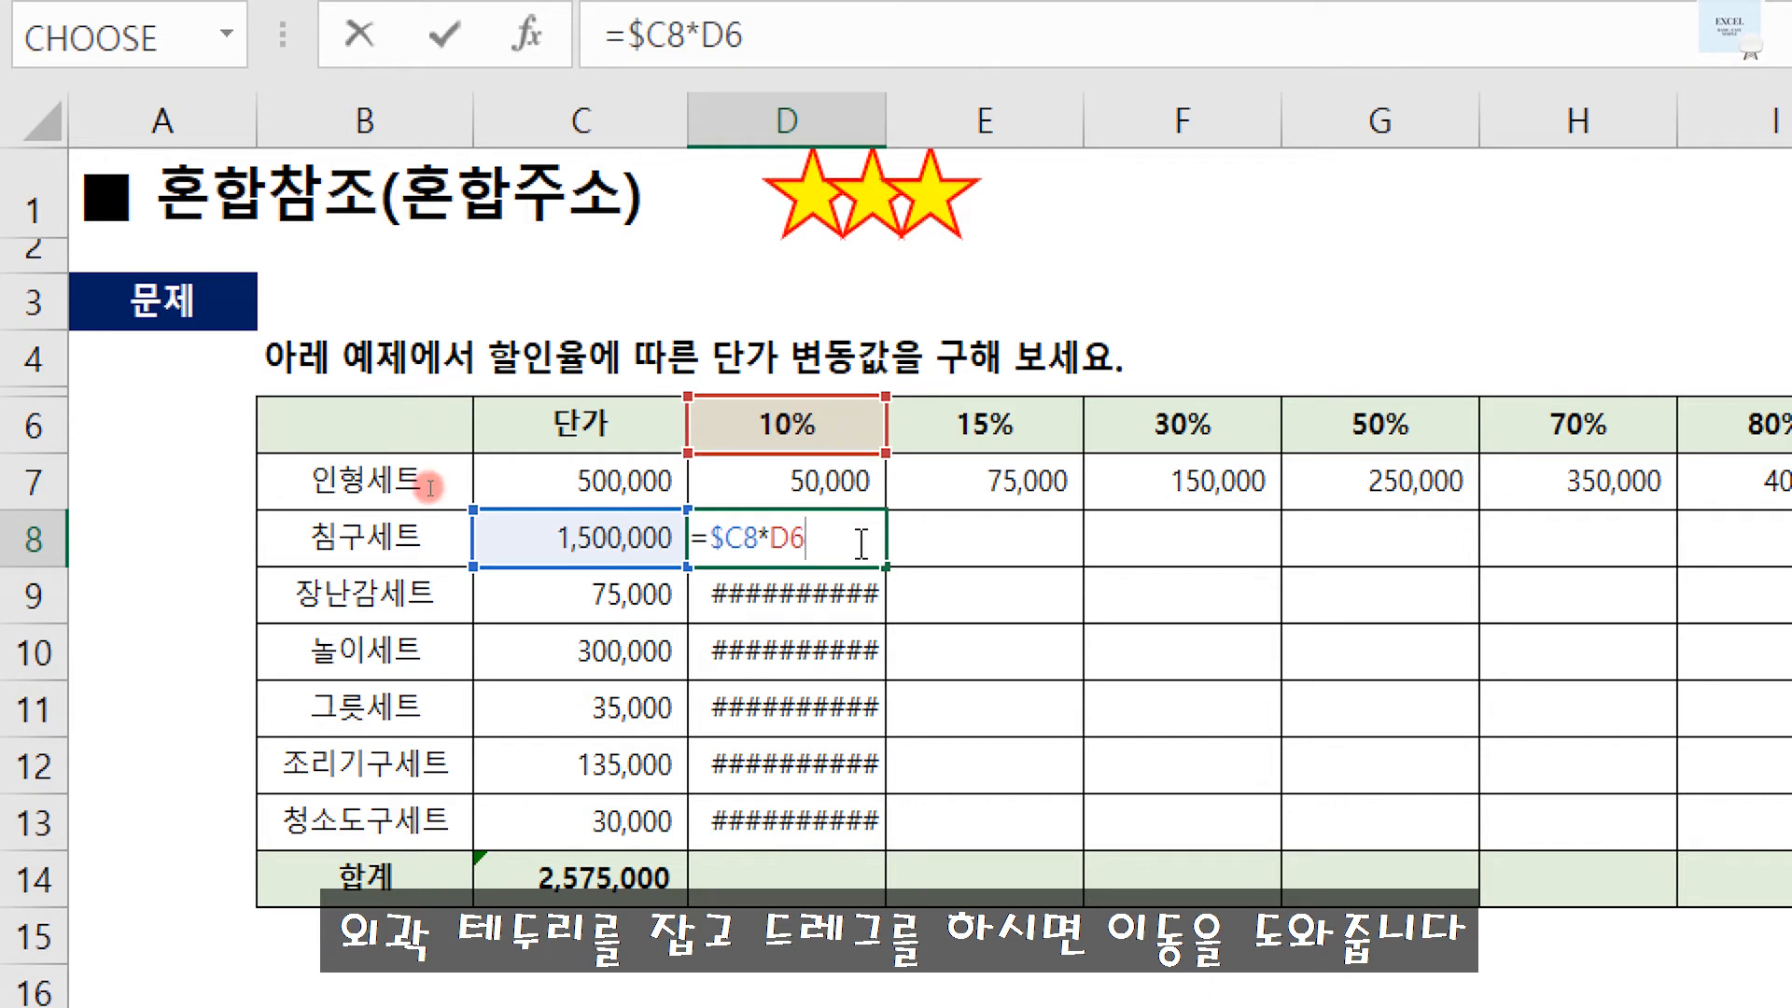
pyautogui.press('Return')
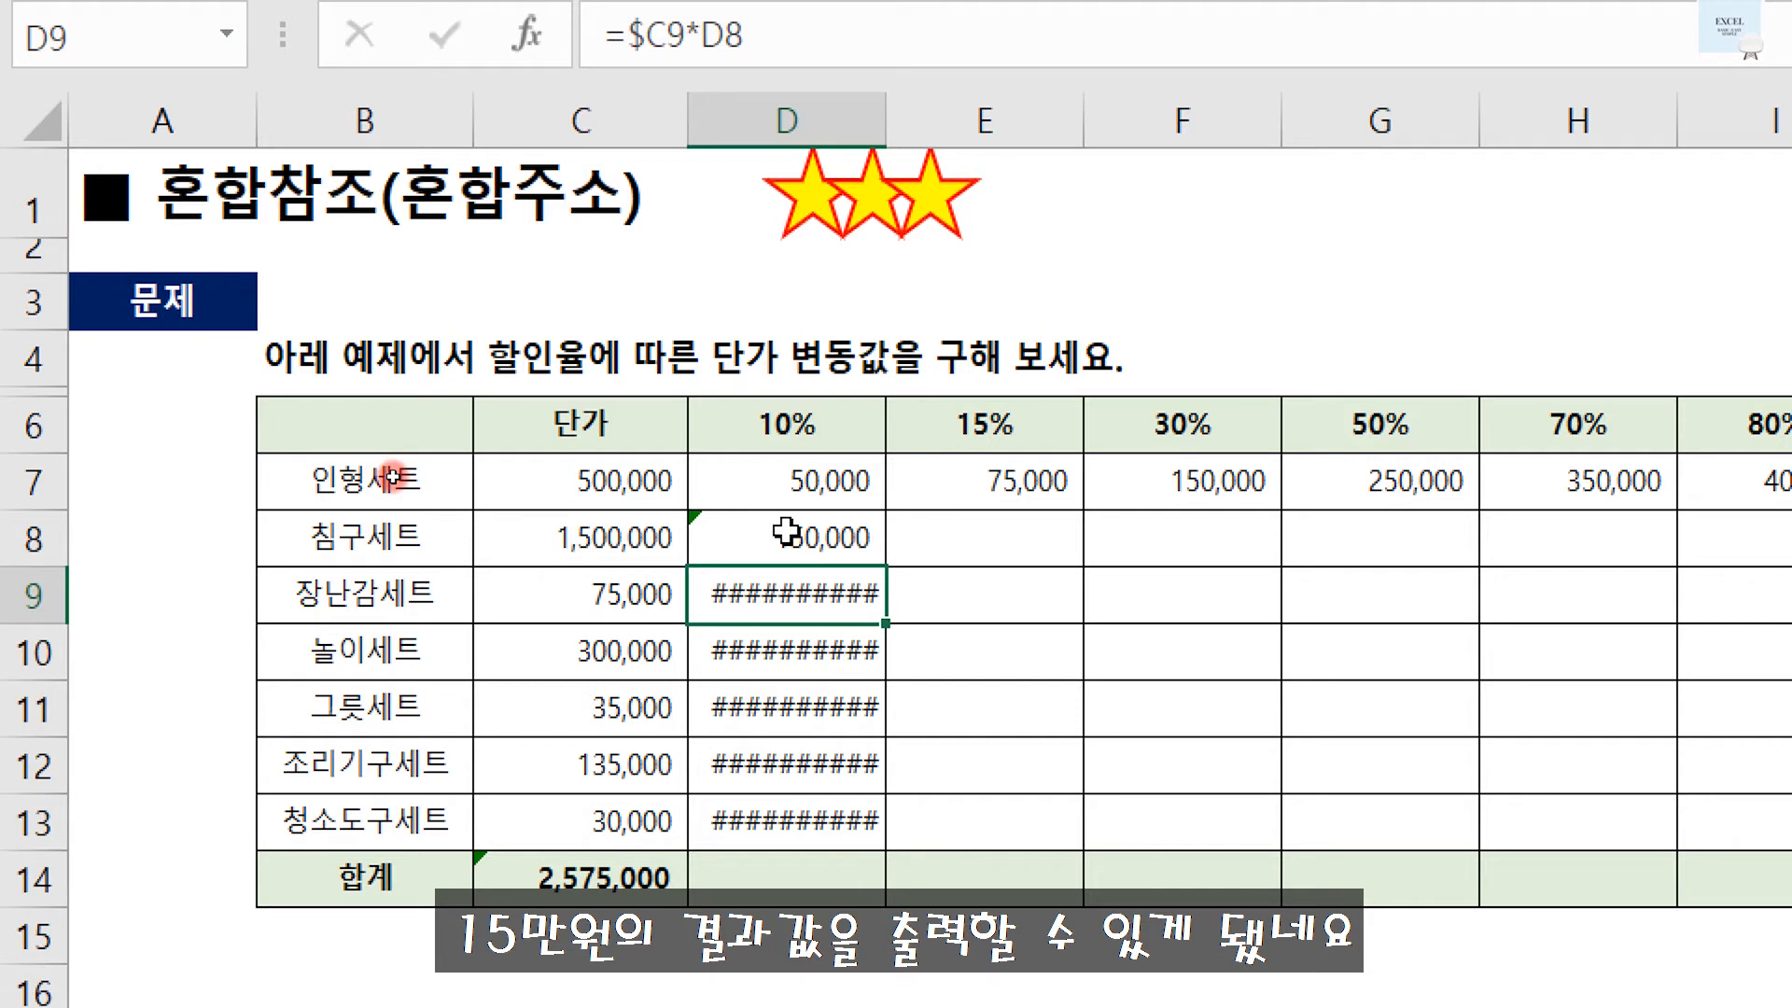
# Move the rate reference of the 장난감세트 formula in D9 back to the 10% header, making it =$C9*D6.
pyautogui.doubleClick(776, 600)
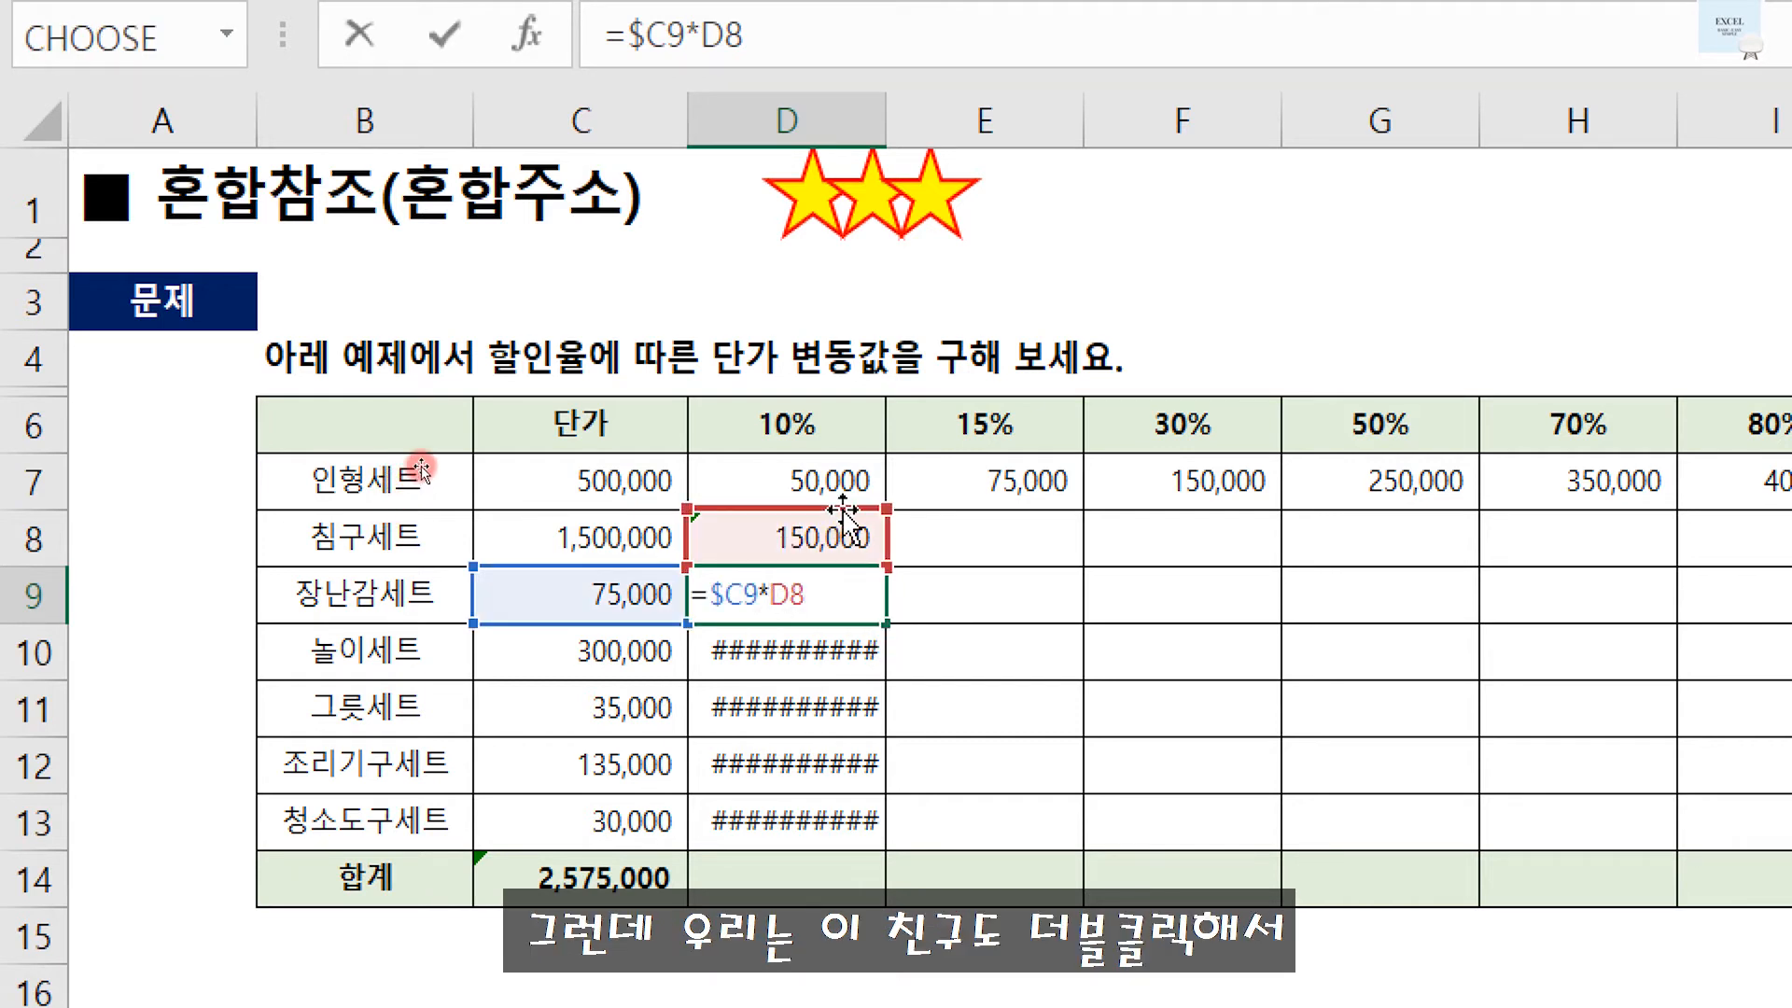
pyautogui.moveTo(843, 511); pyautogui.dragTo(845, 430)
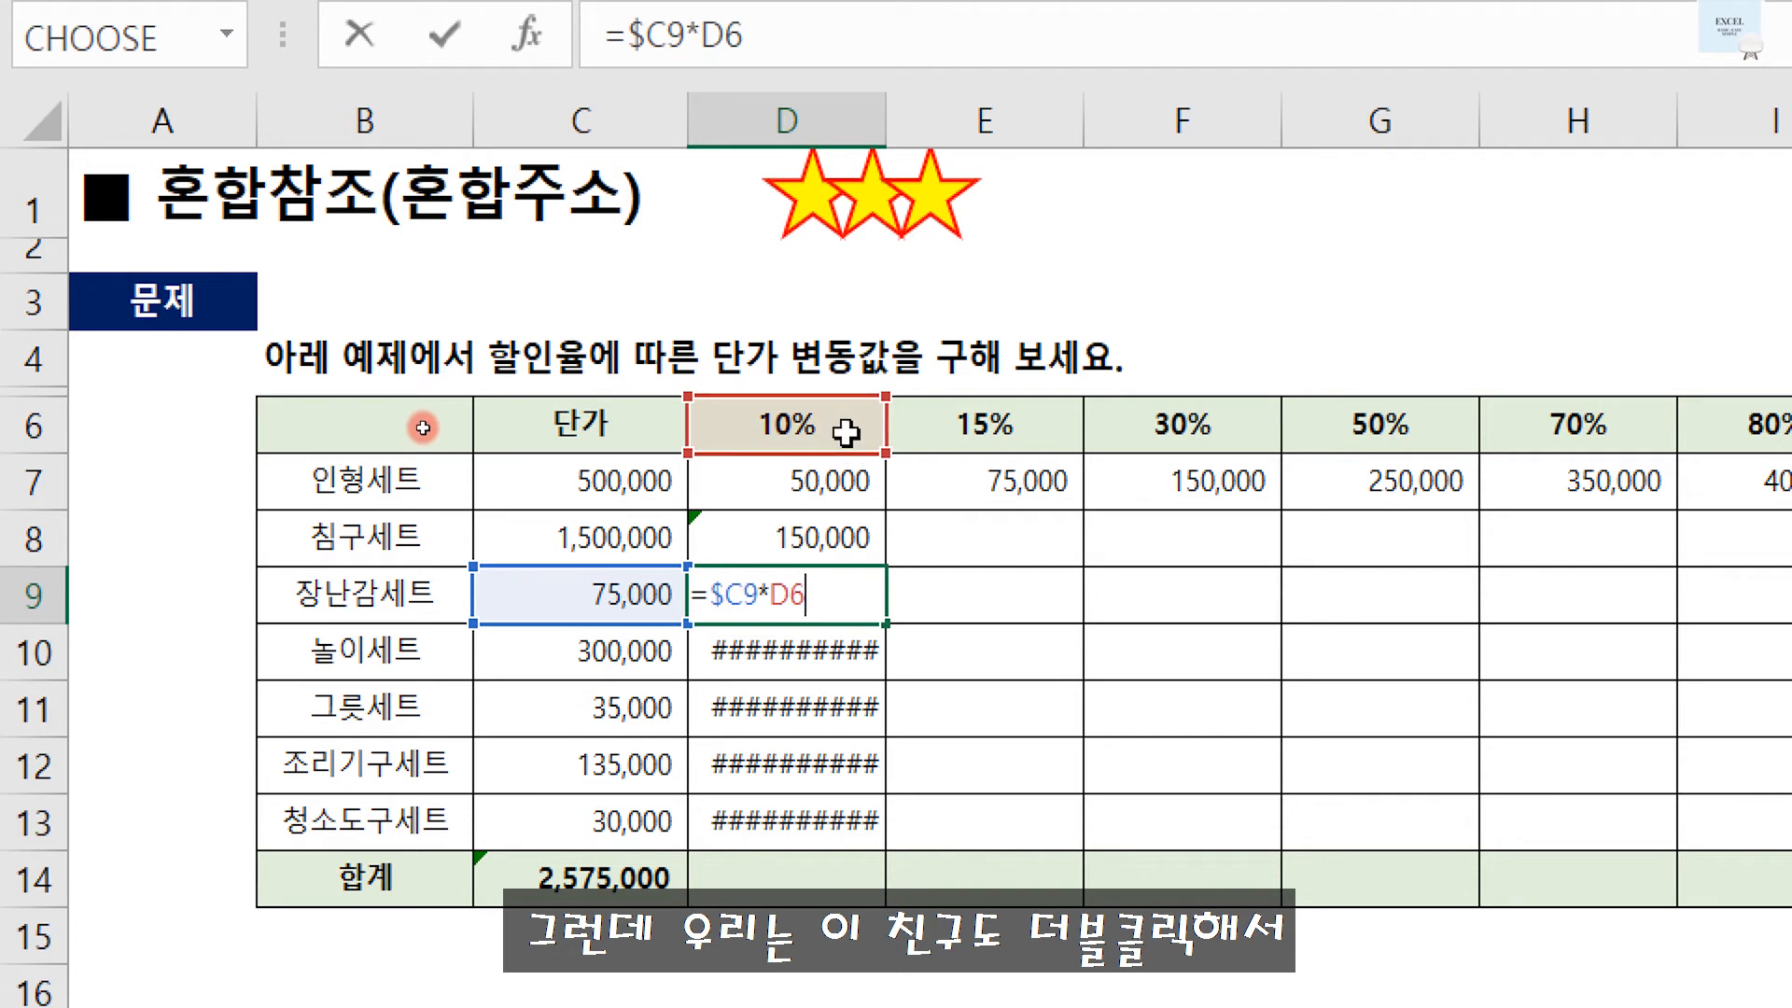
pyautogui.press('Return')
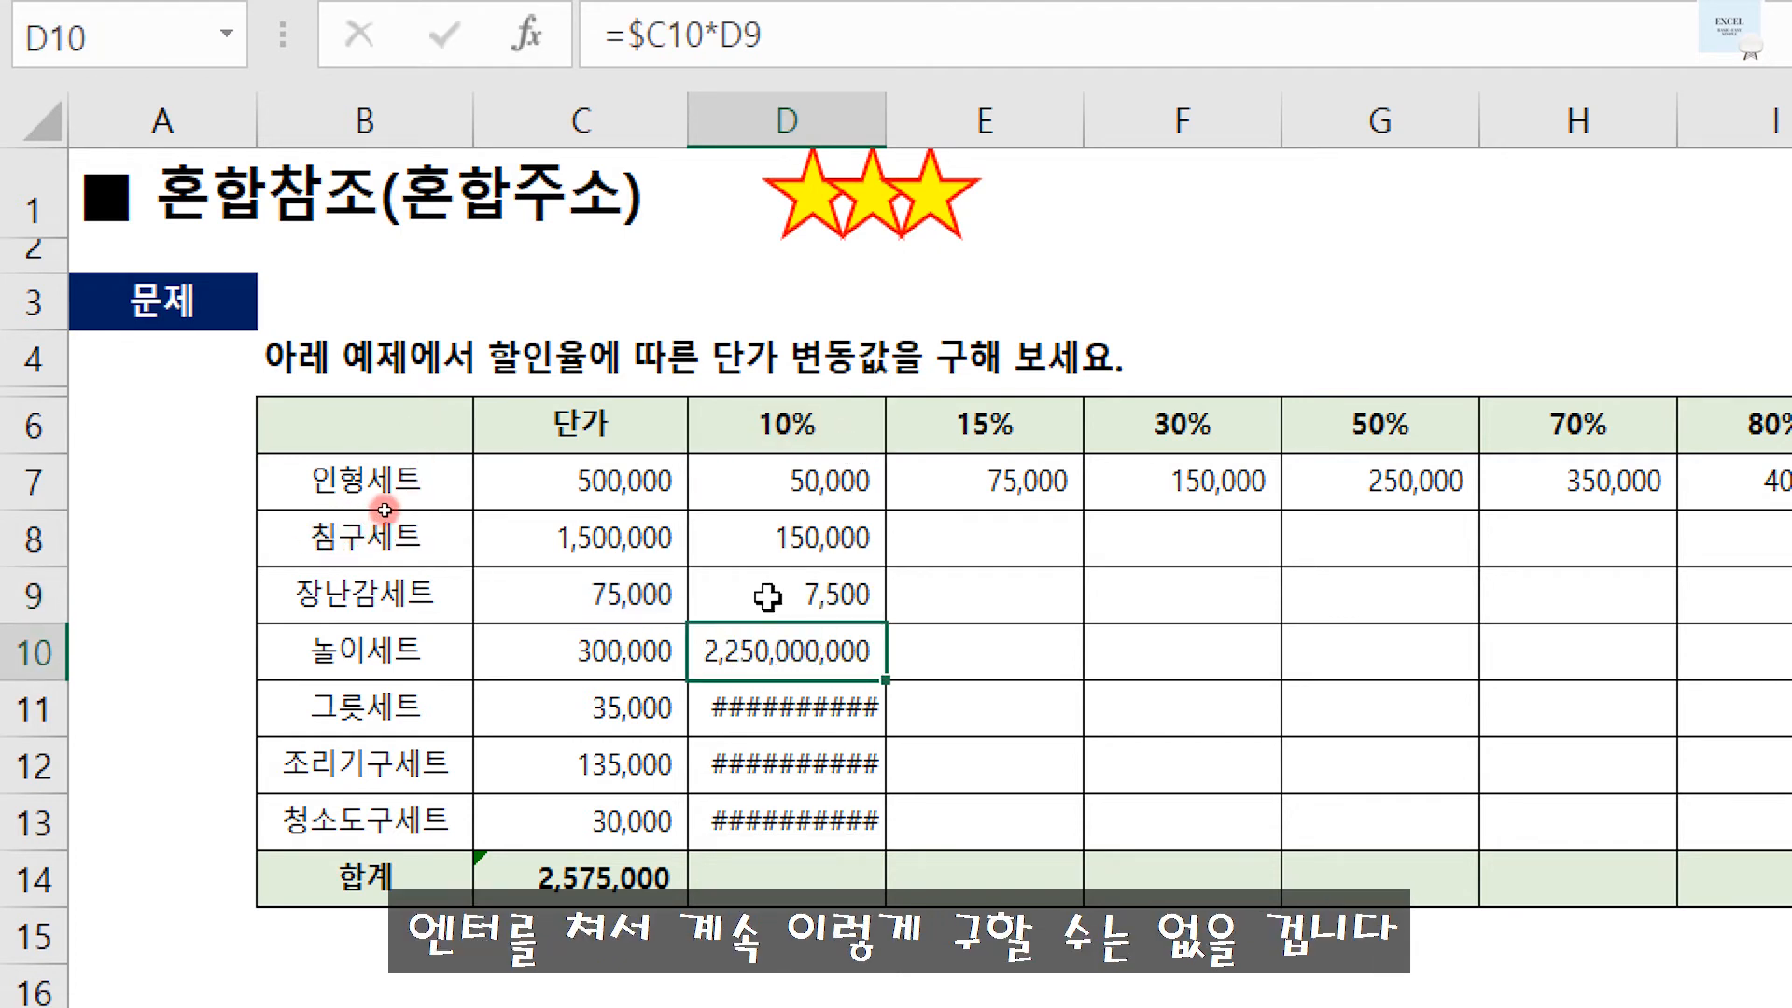
# Lock the row of the discount rate reference in D7, making the formula =$C7*D$6.
pyautogui.click(801, 494)
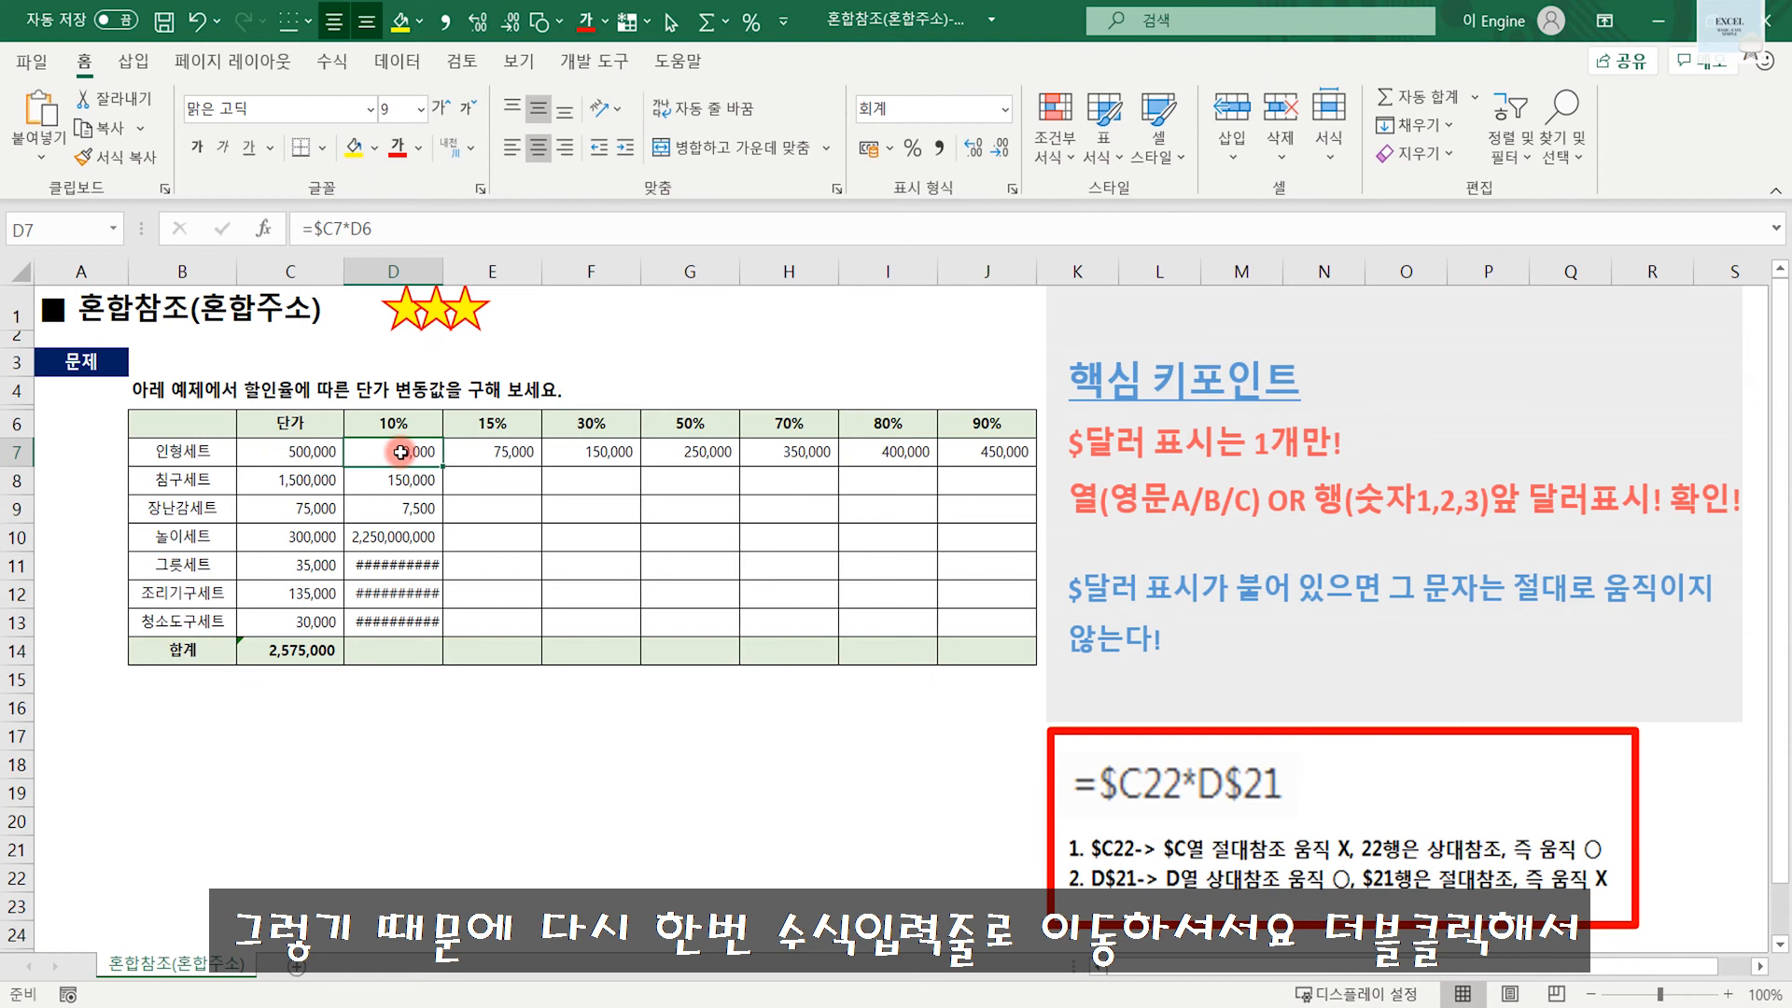
pyautogui.doubleClick(801, 481)
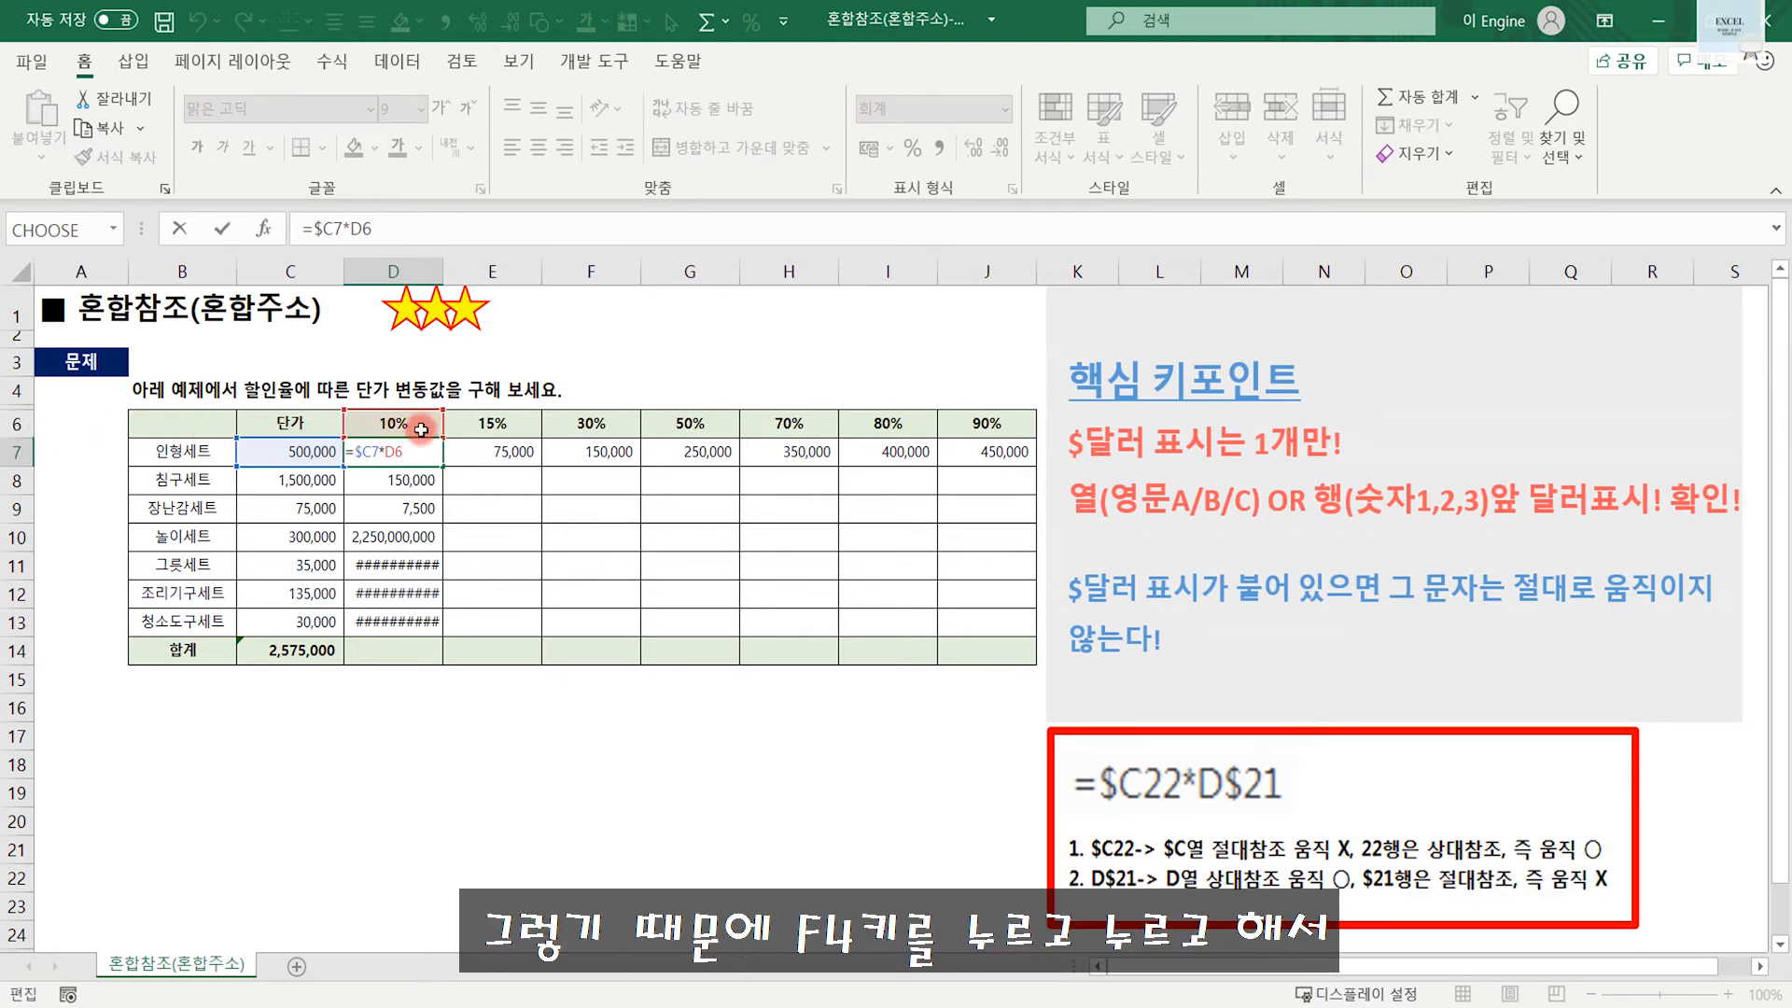
pyautogui.press('F4')
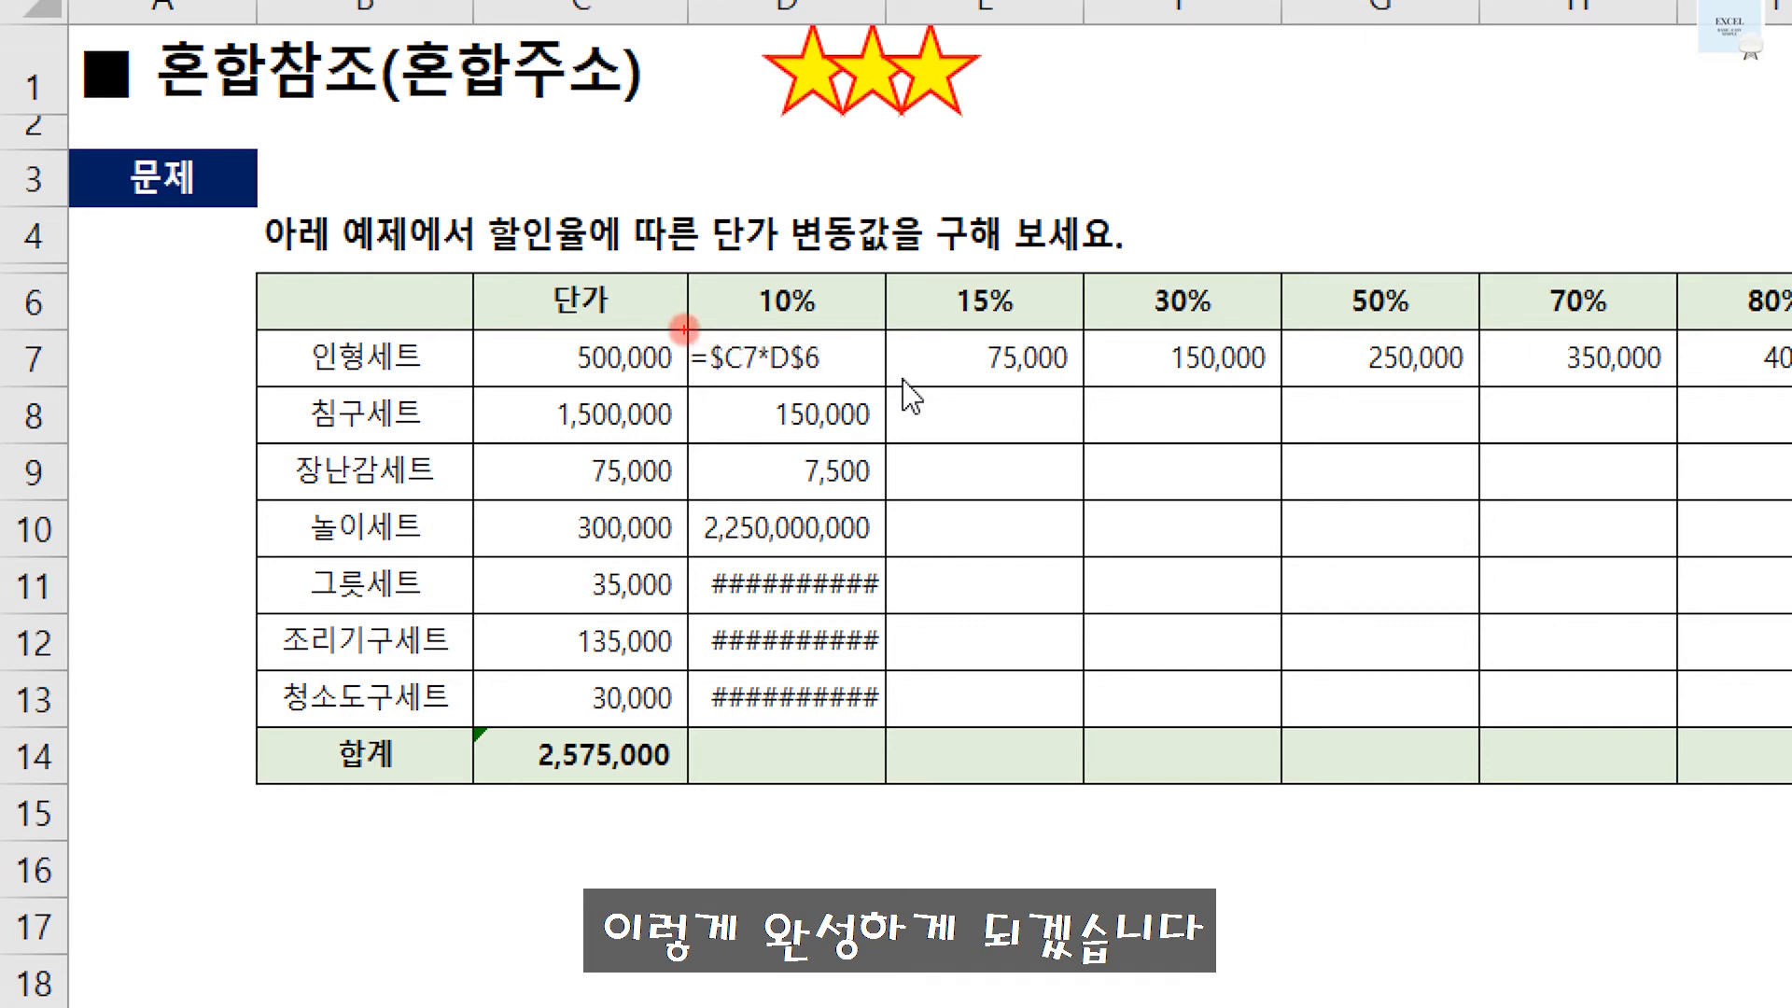
# Annotate the screen in red: frame the D7 formula, mark rows 7 to 9, circle the 인형세트 unit price and add downward arrows in column C.
pyautogui.moveTo(684, 328)
pyautogui.mouseDown()
pyautogui.moveTo(688, 383)
pyautogui.moveTo(859, 383)
pyautogui.mouseUp()
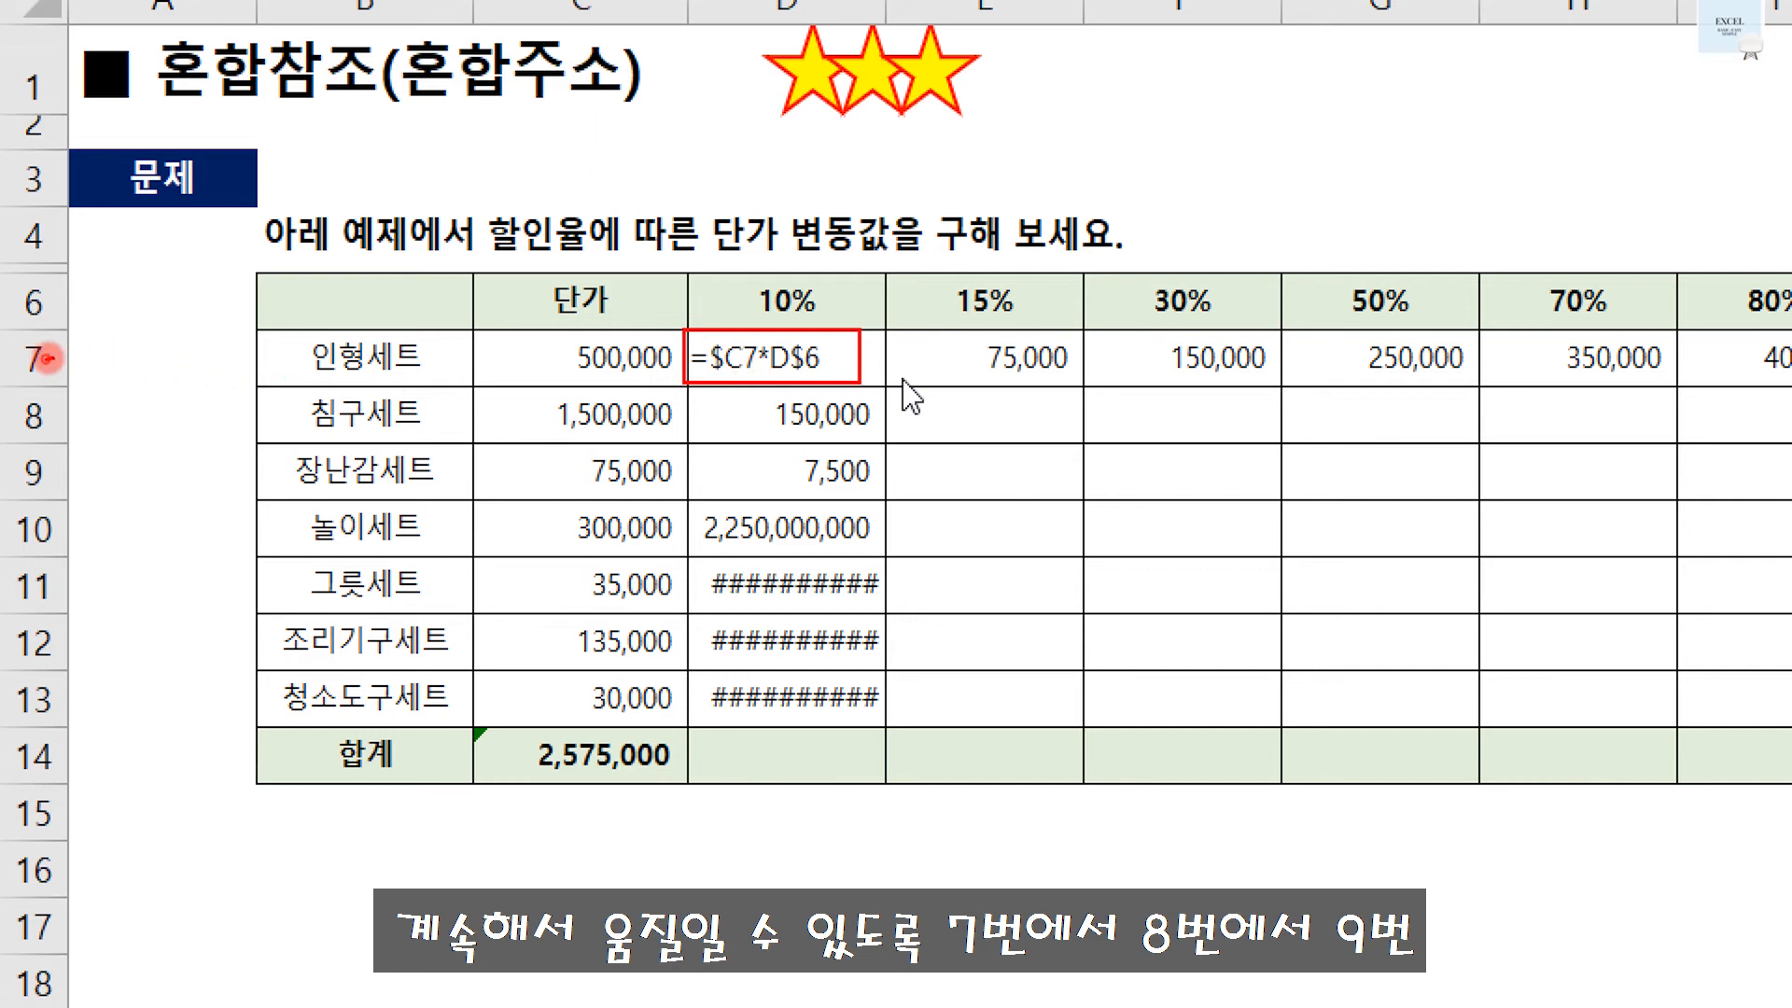
pyautogui.moveTo(47, 357)
pyautogui.mouseDown()
pyautogui.moveTo(97, 355)
pyautogui.moveTo(67, 410)
pyautogui.moveTo(94, 410)
pyautogui.mouseUp()
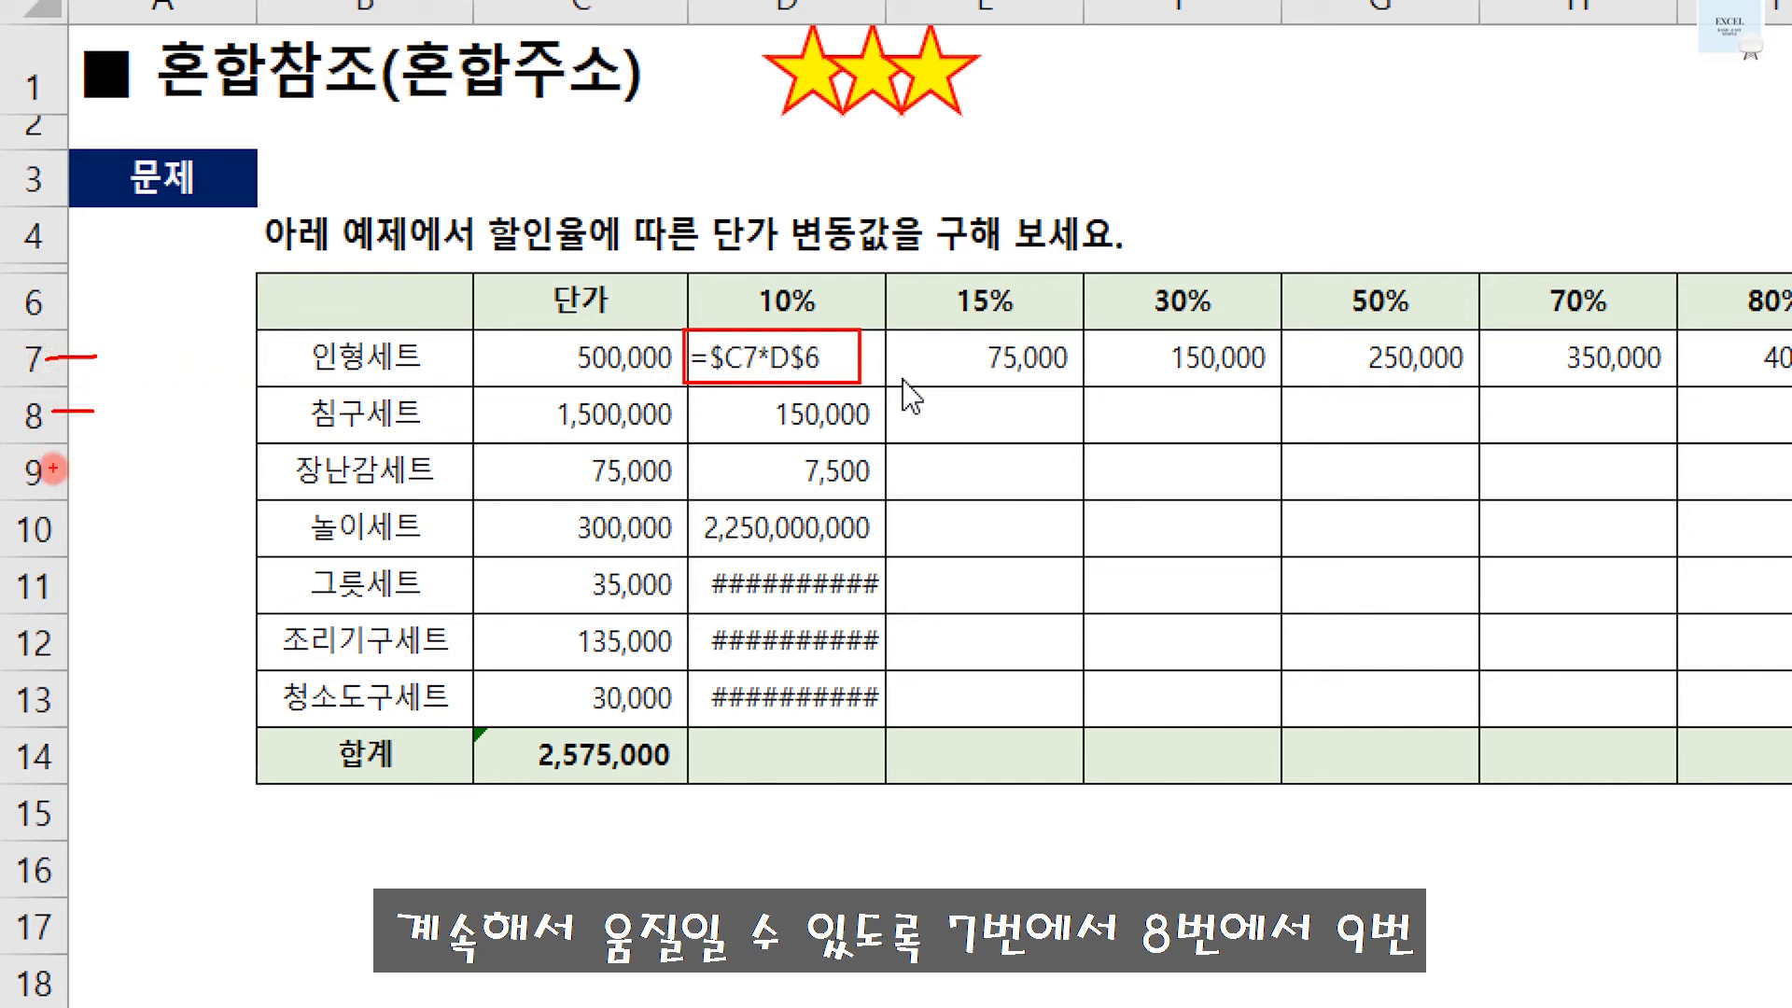
pyautogui.moveTo(51, 471); pyautogui.dragTo(107, 477)
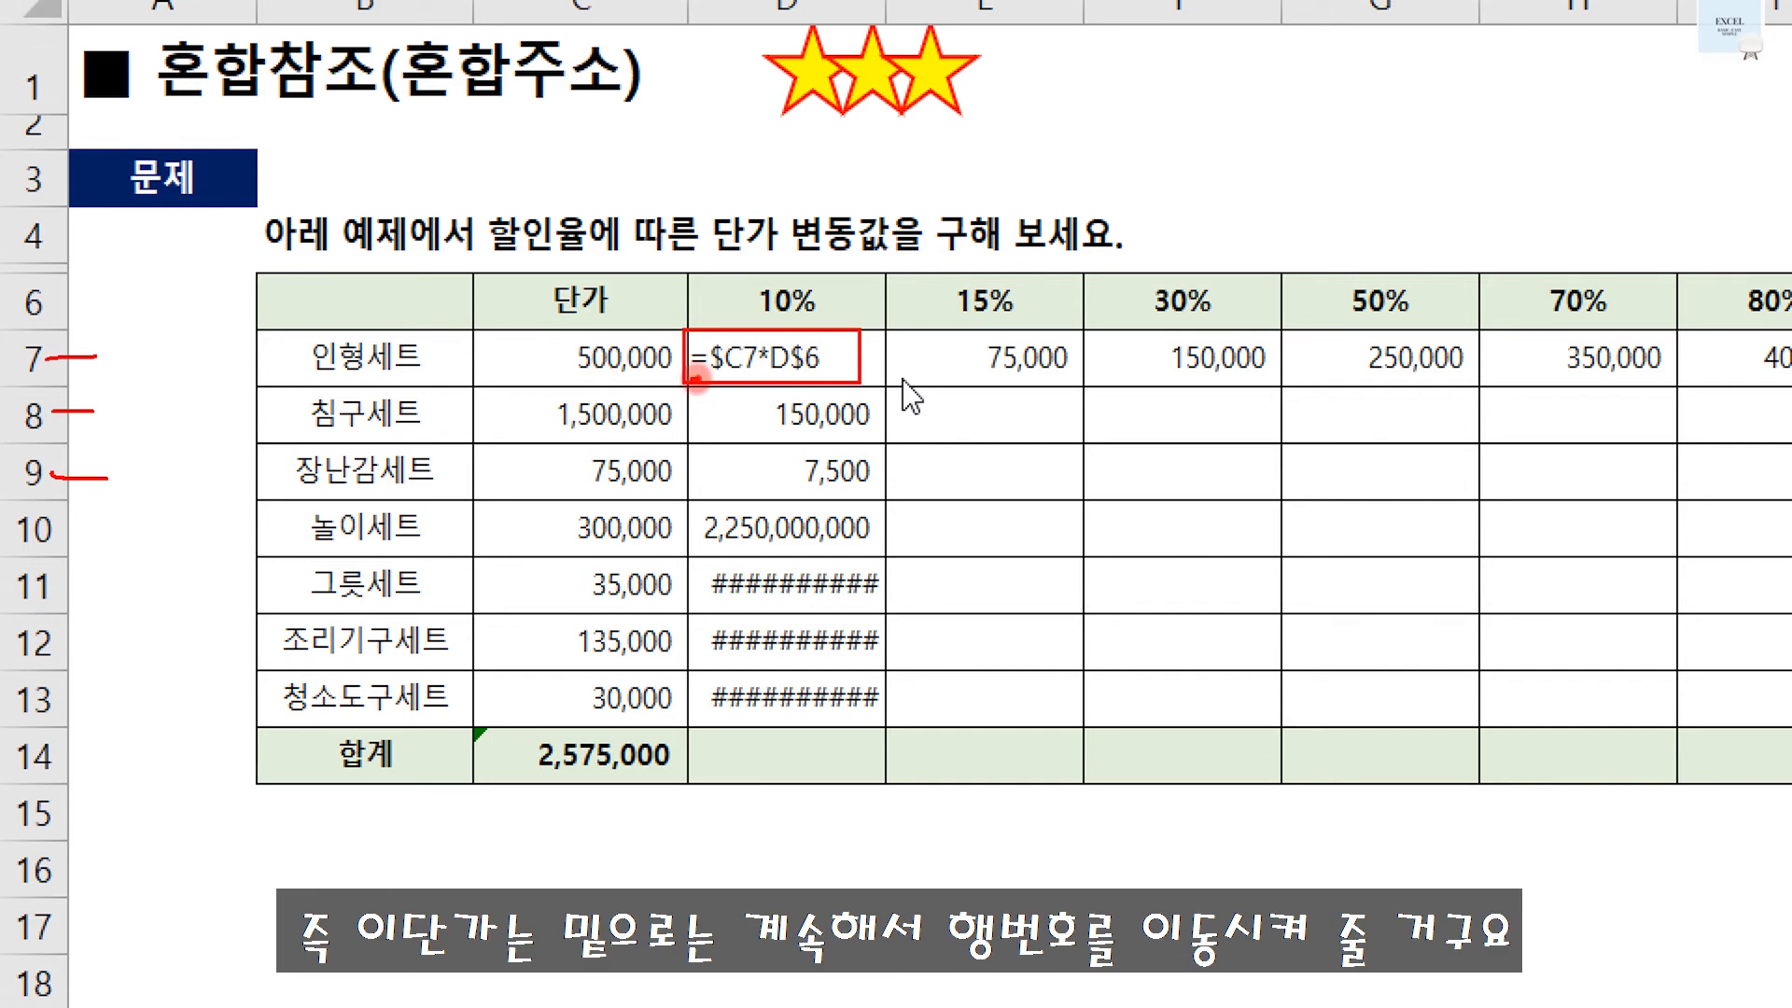
pyautogui.moveTo(698, 375)
pyautogui.mouseDown()
pyautogui.moveTo(651, 324)
pyautogui.moveTo(658, 394)
pyautogui.mouseUp()
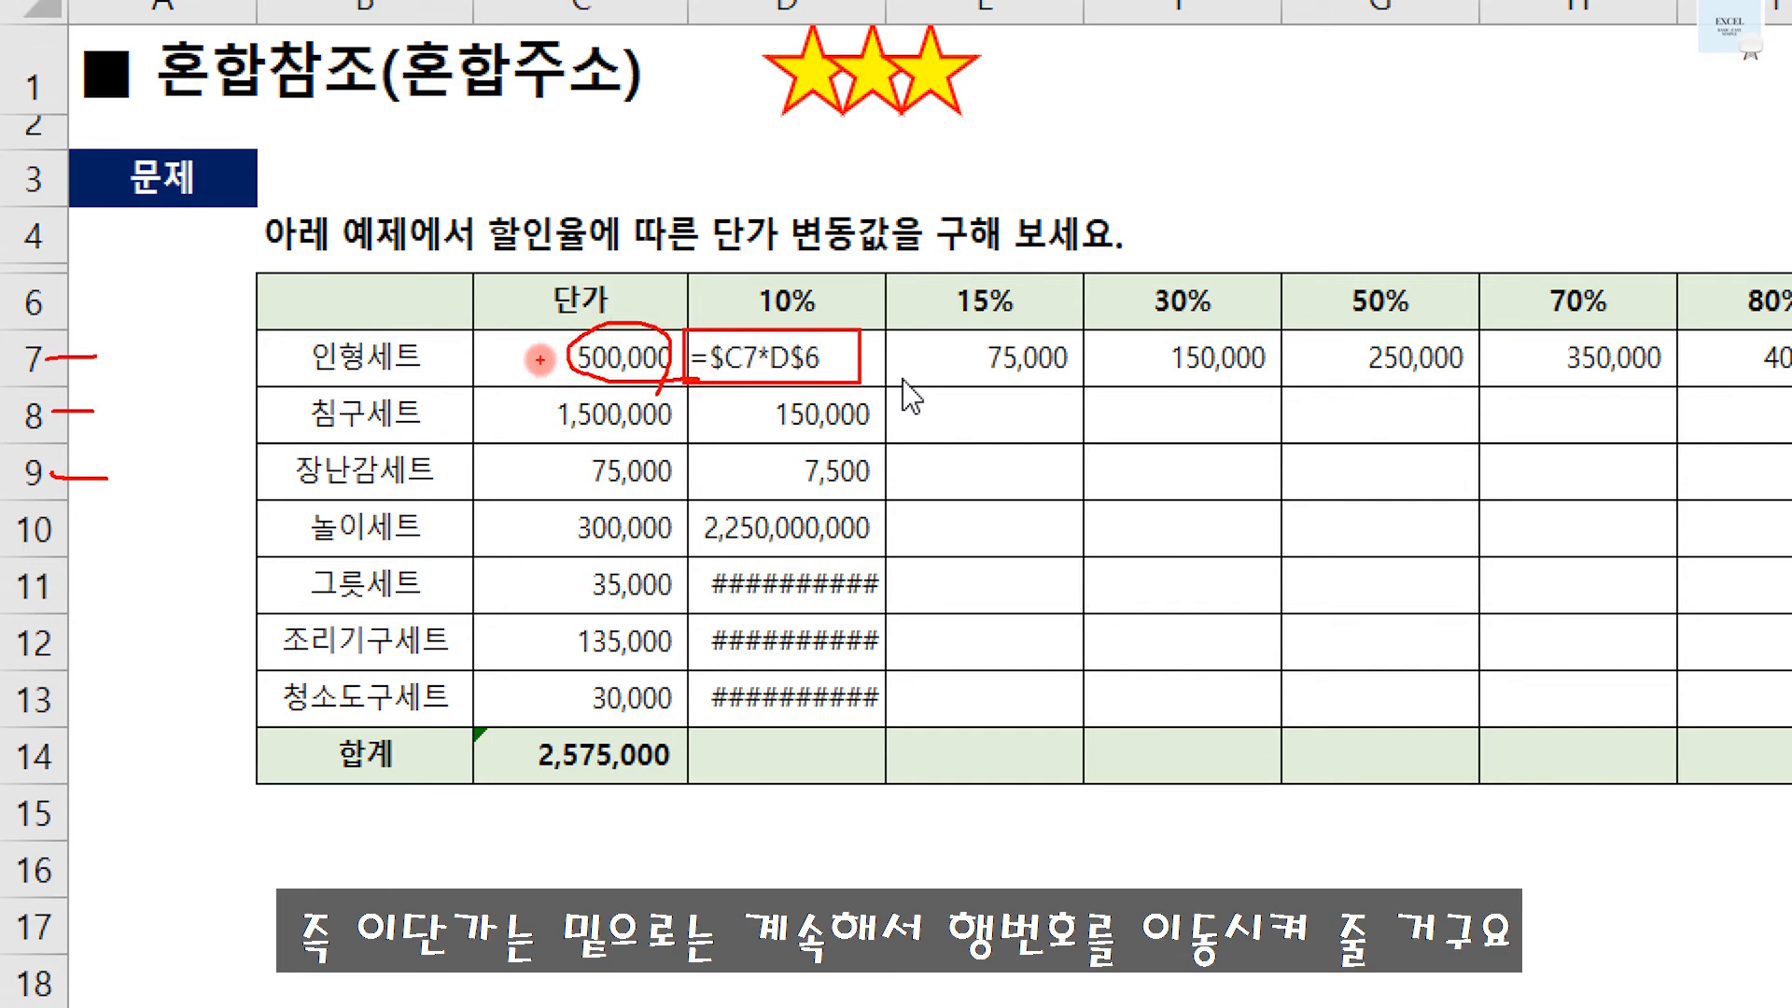
pyautogui.moveTo(539, 362)
pyautogui.mouseDown()
pyautogui.moveTo(540, 425)
pyautogui.moveTo(558, 409)
pyautogui.mouseUp()
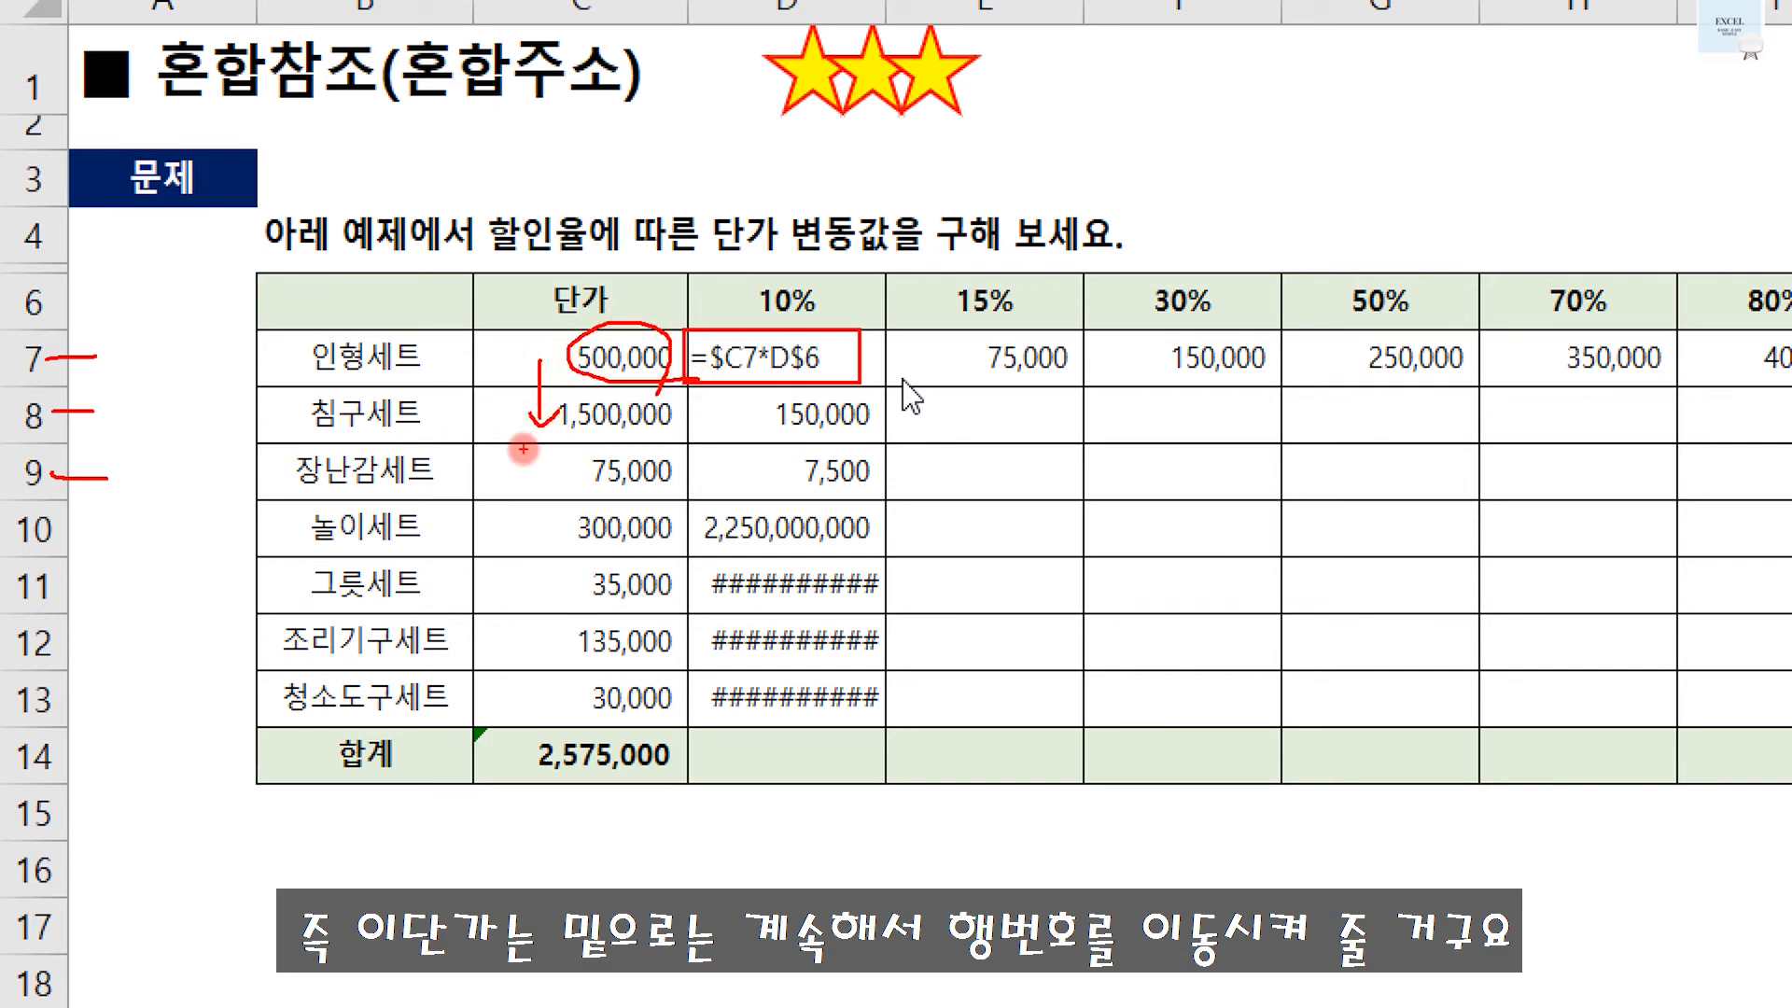
pyautogui.moveTo(548, 471)
pyautogui.mouseDown()
pyautogui.moveTo(549, 539)
pyautogui.moveTo(579, 504)
pyautogui.mouseUp()
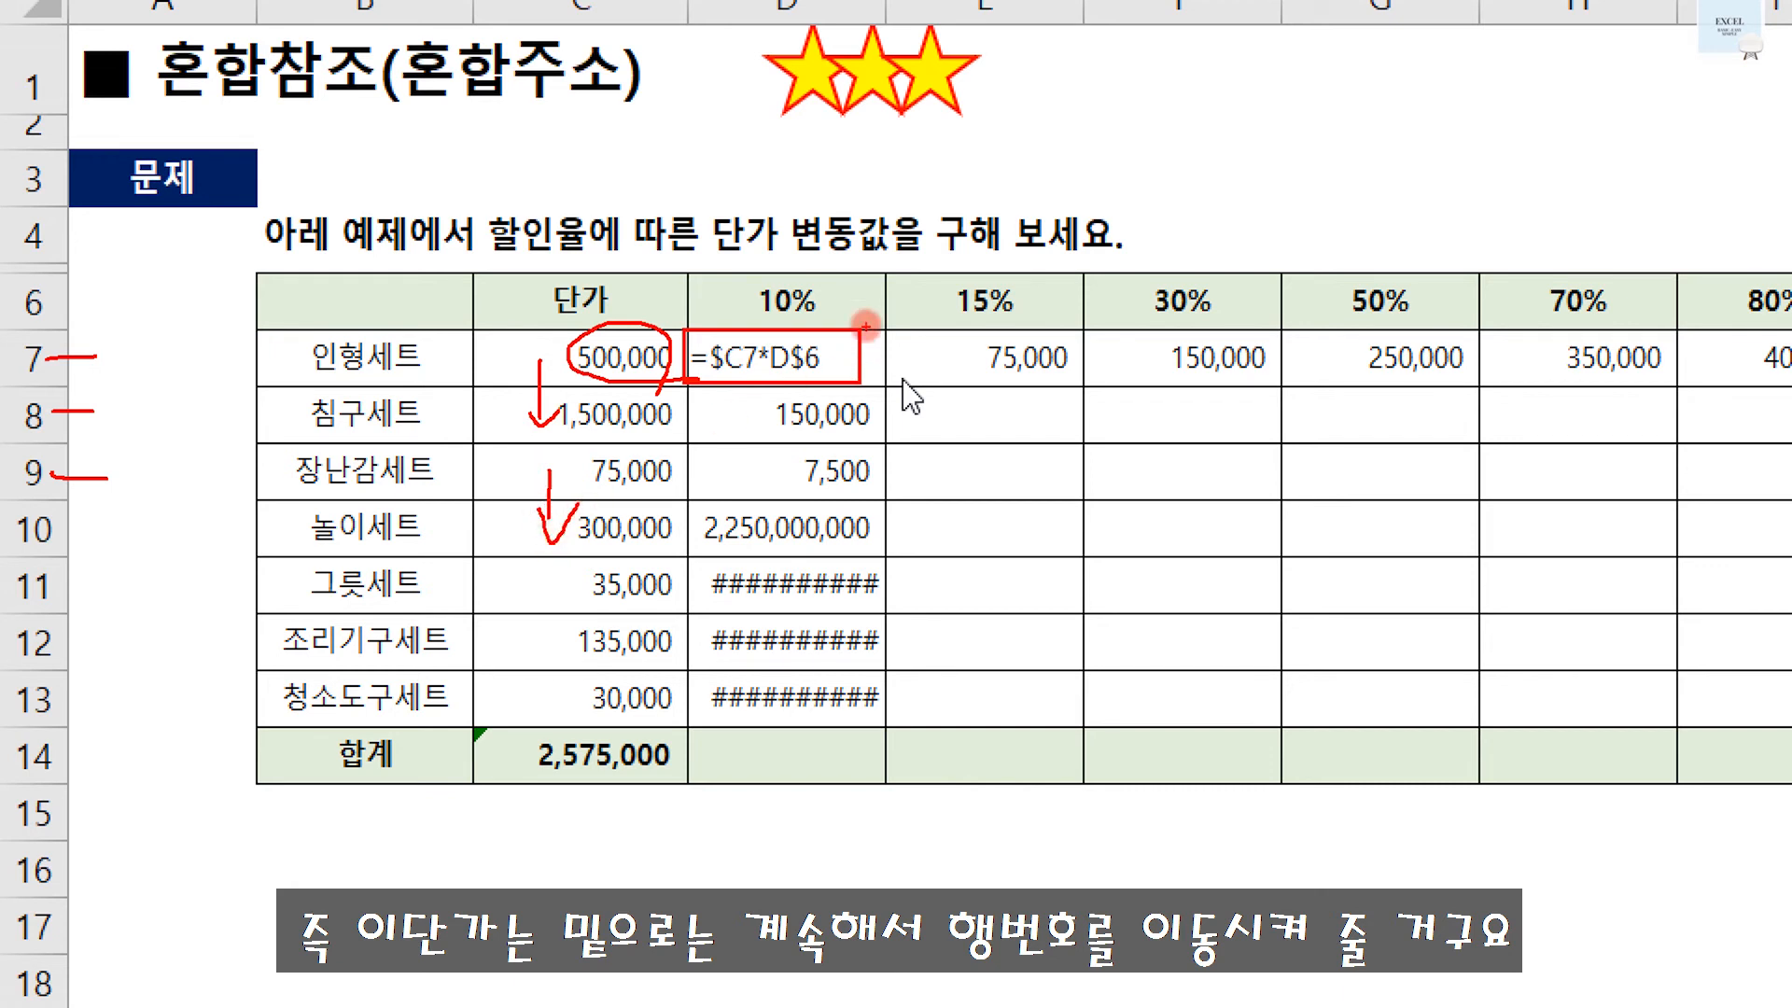
# Draw a red arrow from the 10% header towards the 15% header and clear the screen annotations.
pyautogui.moveTo(856, 289)
pyautogui.mouseDown()
pyautogui.moveTo(933, 290)
pyautogui.moveTo(920, 304)
pyautogui.mouseUp()
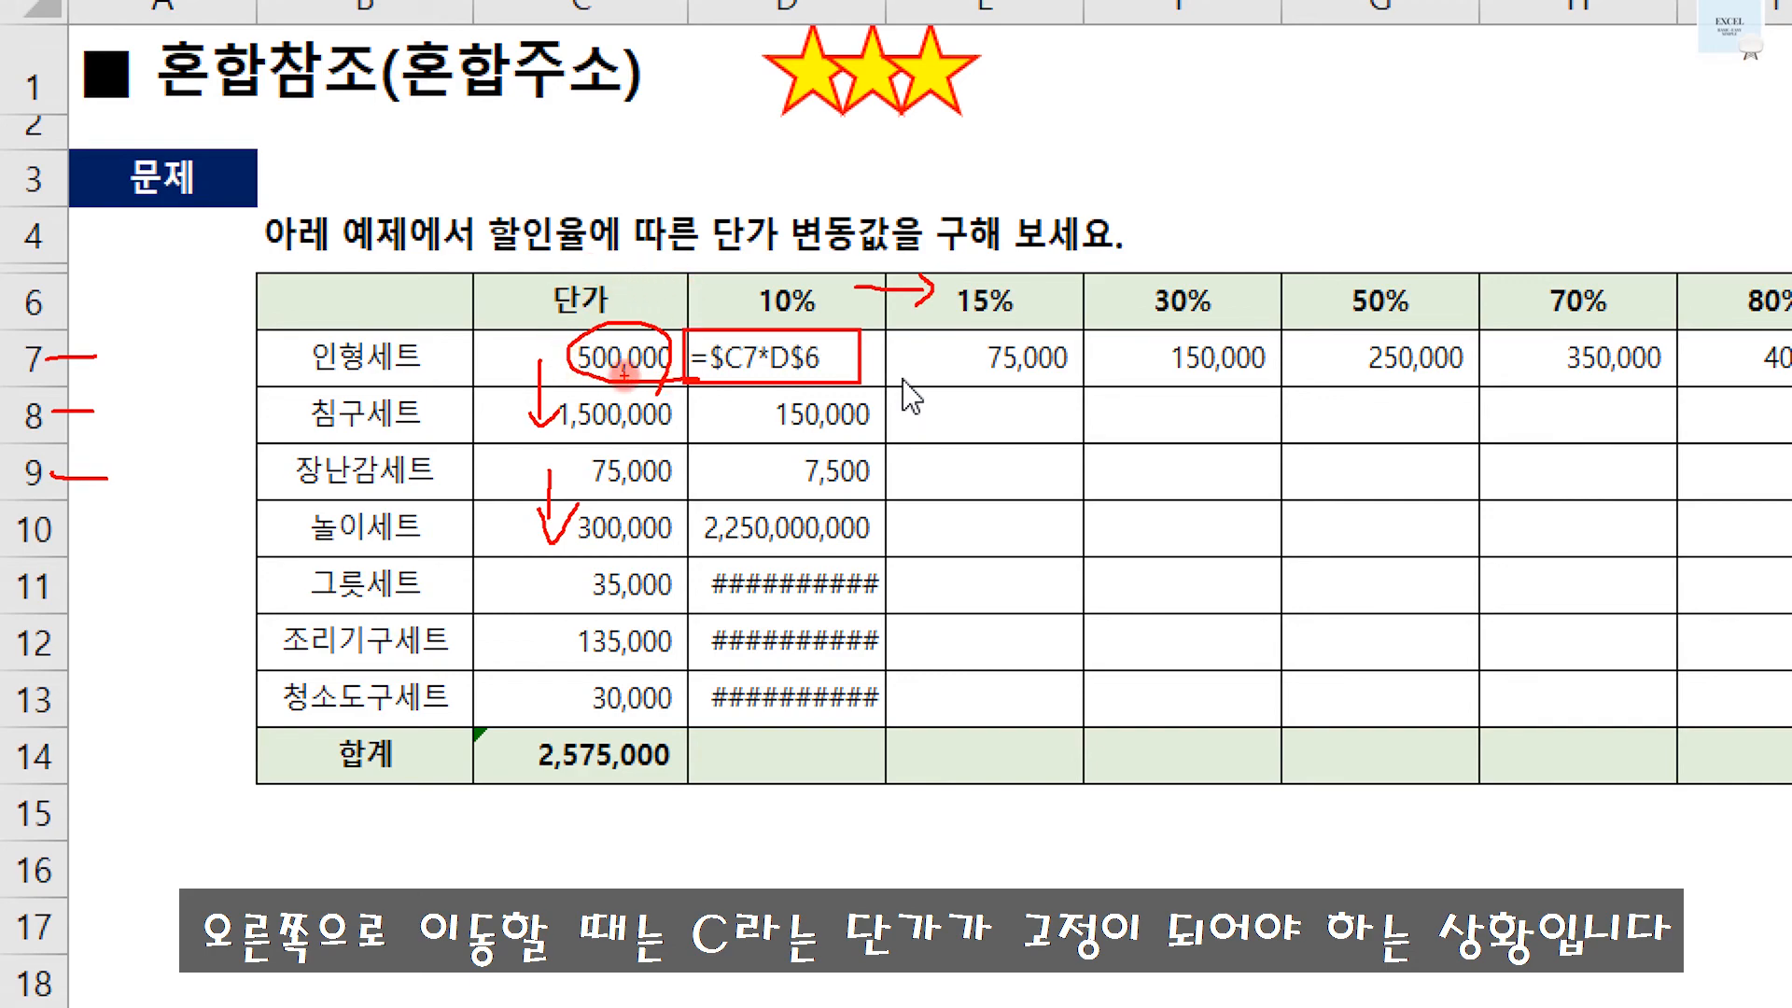
pyautogui.press('Escape')
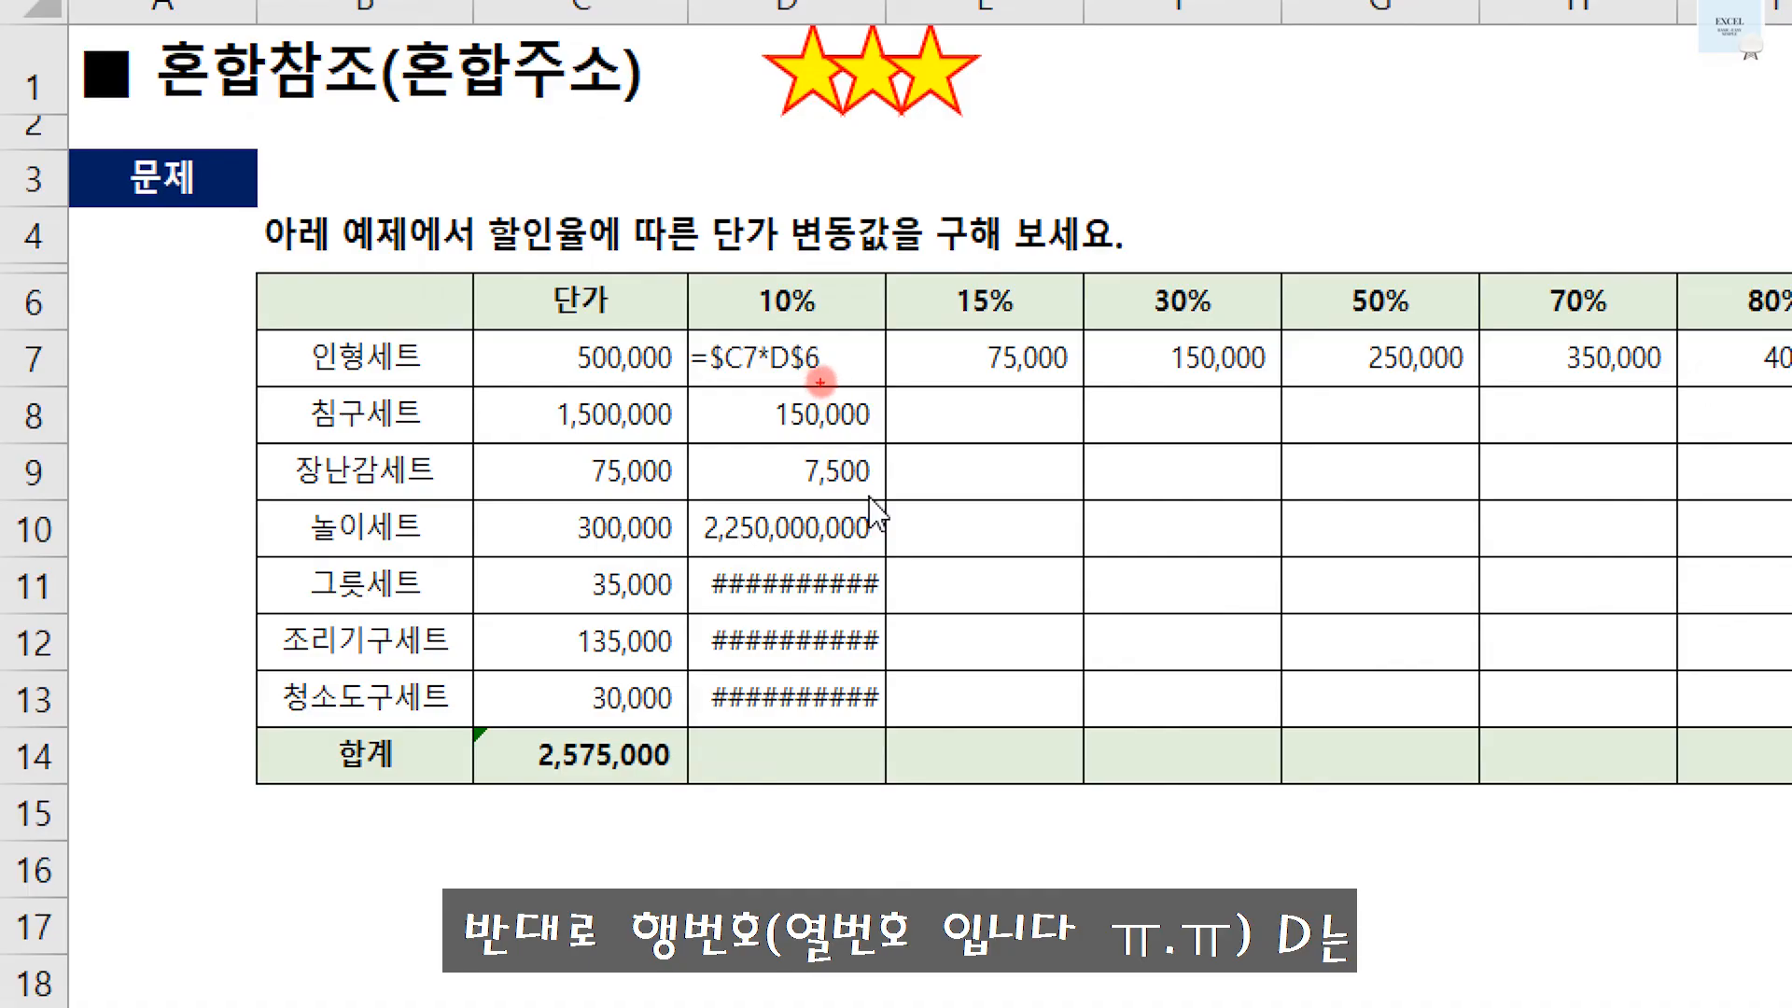
# Frame D$6 in the D7 formula in red, add a rightward arrow, and write E and F above the 15% and 30% headers.
pyautogui.moveTo(766, 336); pyautogui.dragTo(838, 394)
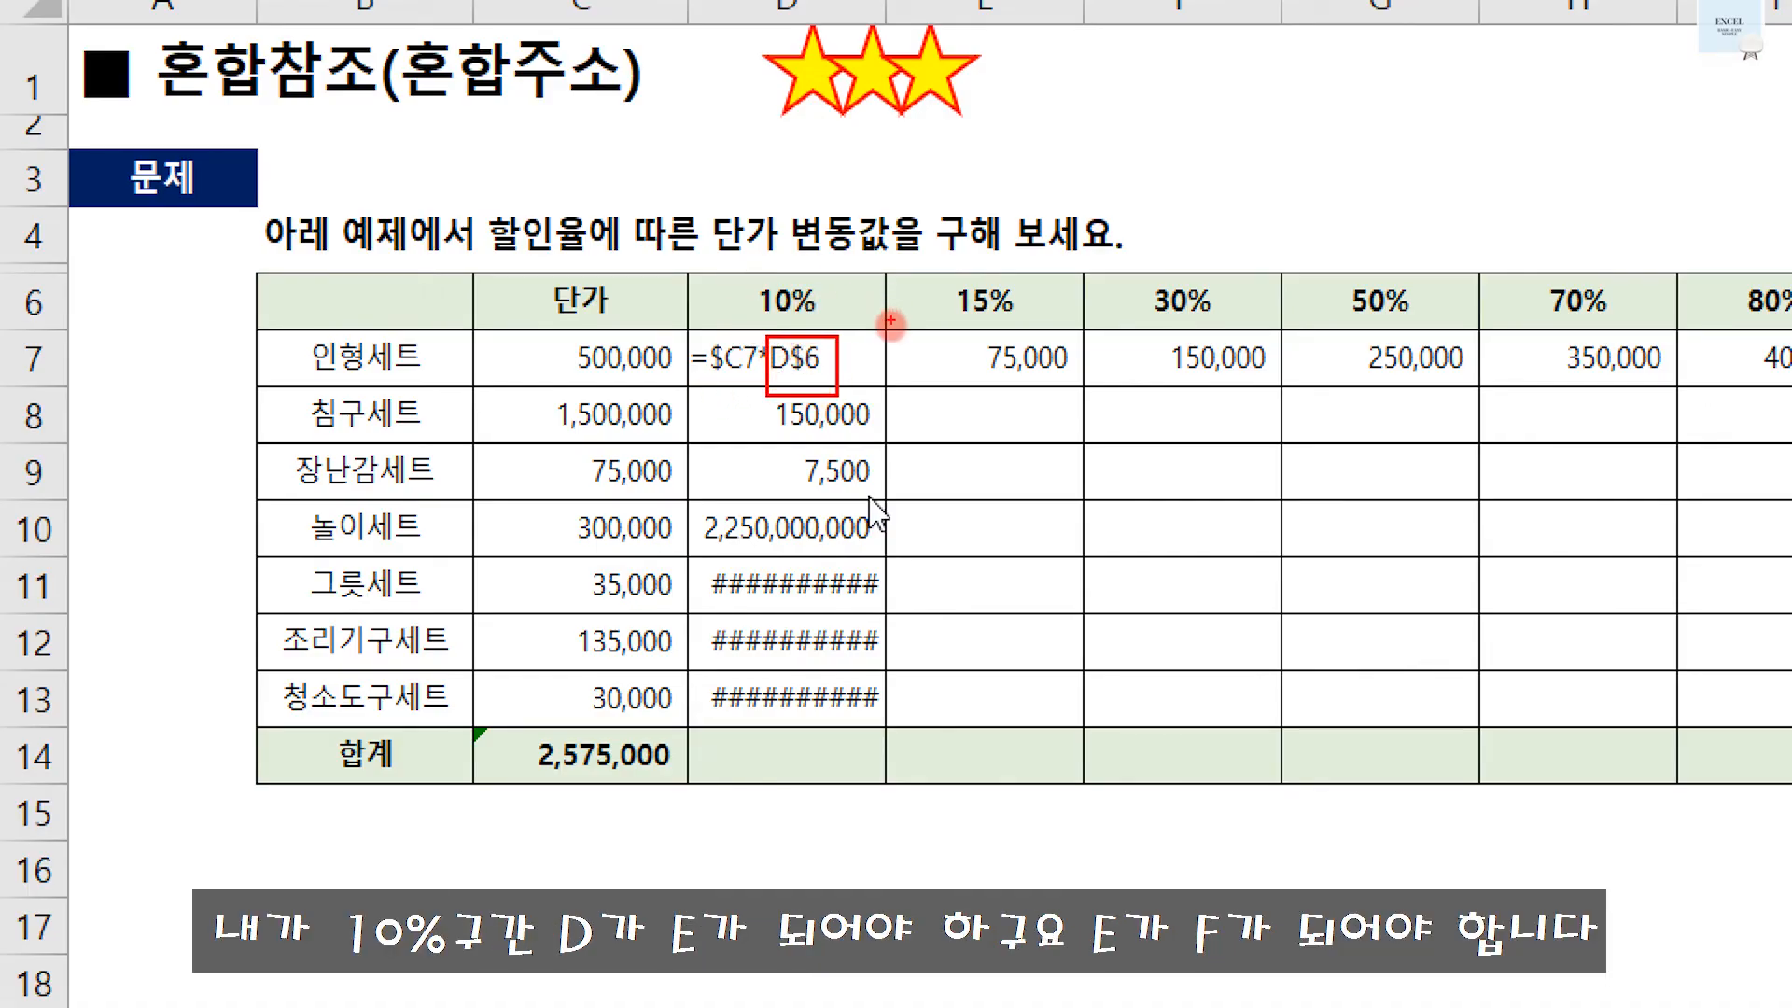
pyautogui.moveTo(873, 366)
pyautogui.mouseDown()
pyautogui.moveTo(927, 362)
pyautogui.moveTo(911, 383)
pyautogui.mouseUp()
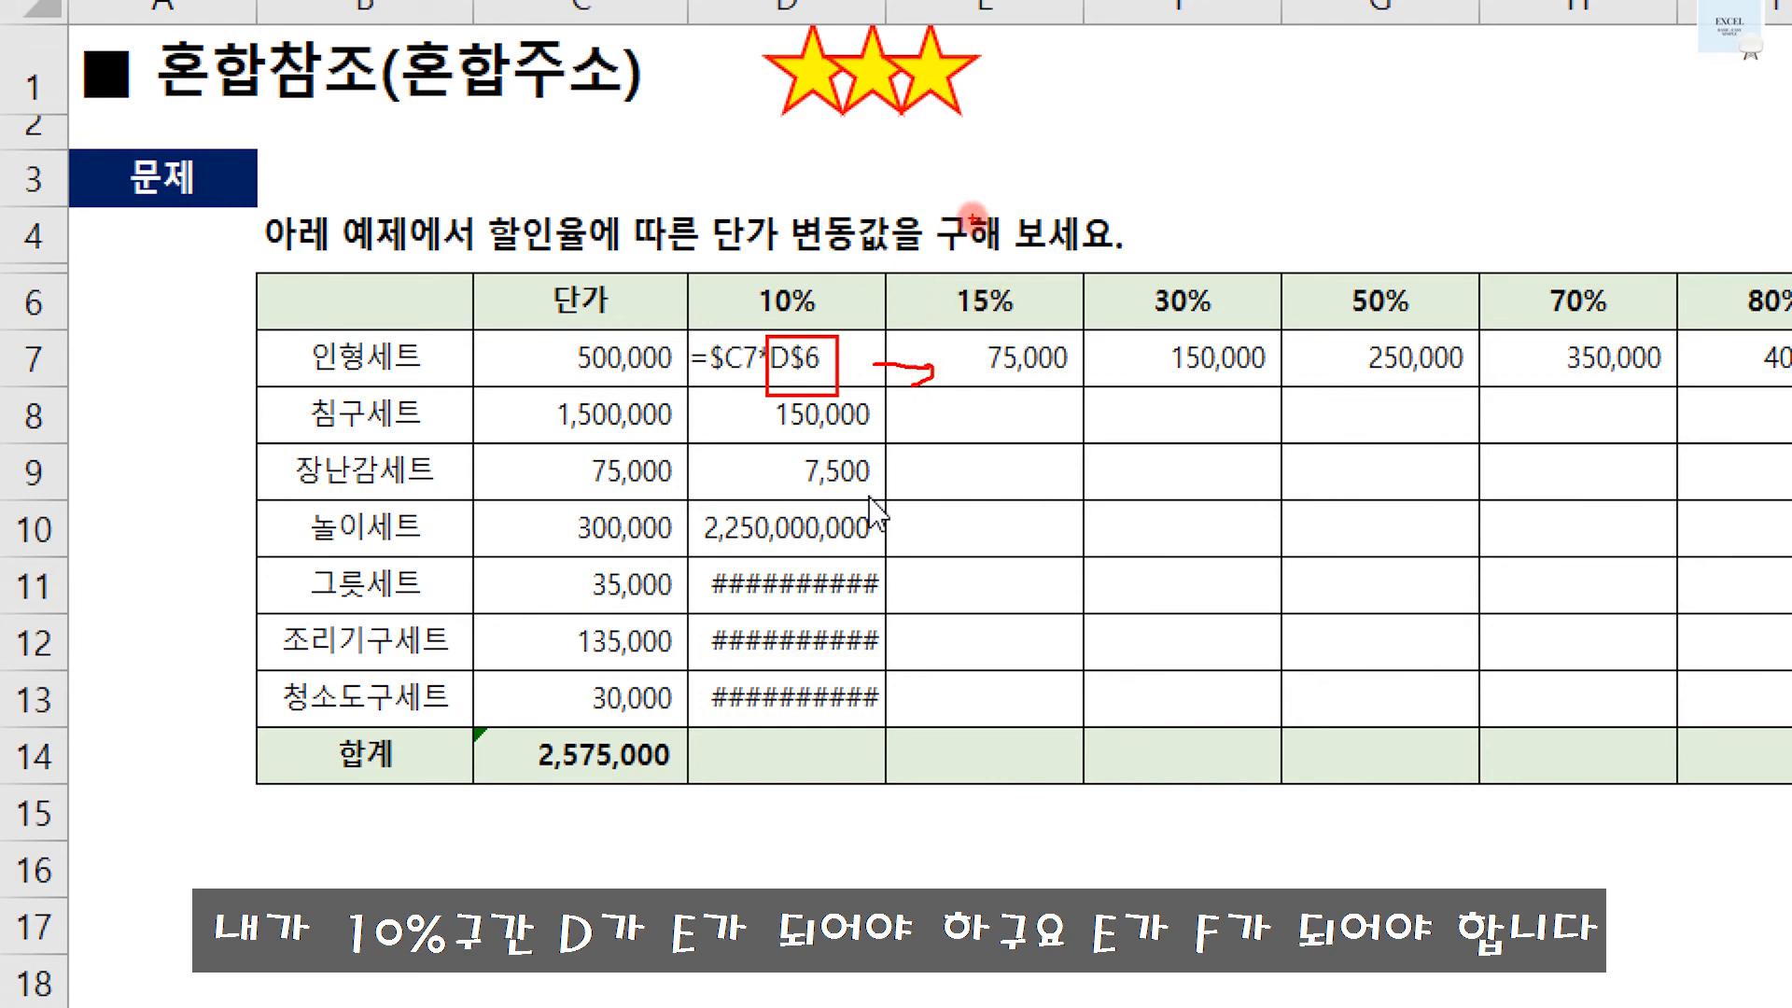
pyautogui.moveTo(982, 257); pyautogui.dragTo(1000, 255)
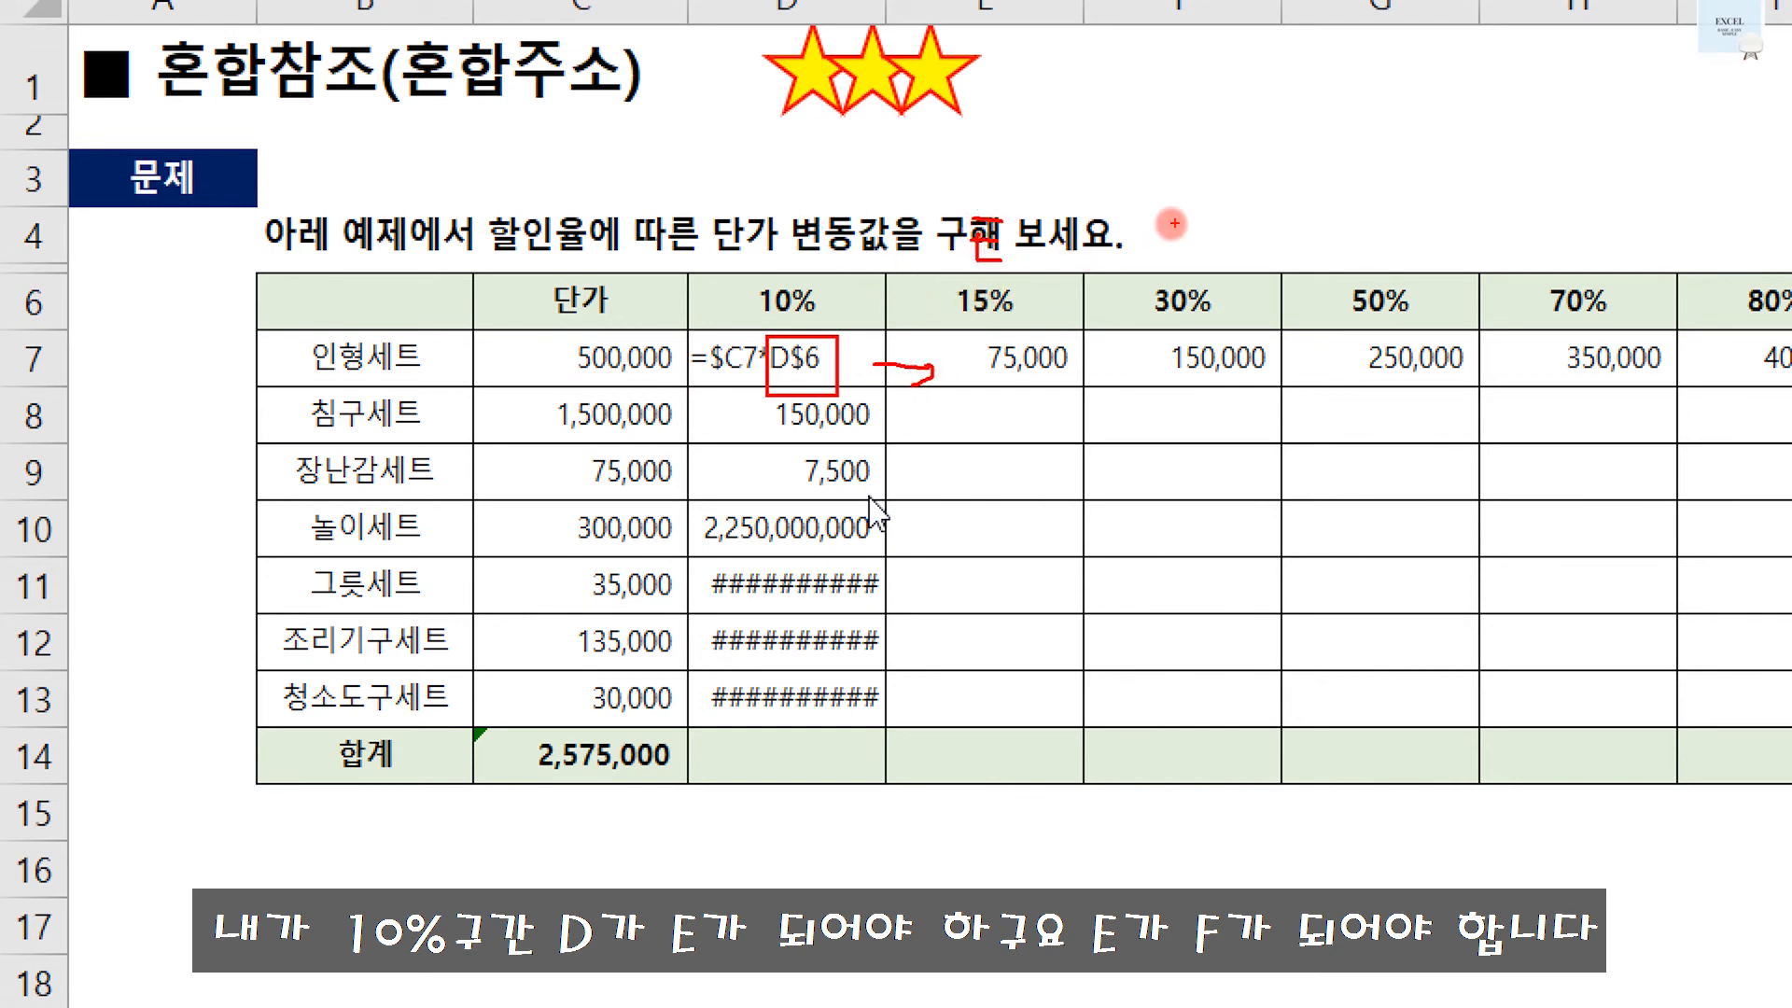
pyautogui.moveTo(1166, 211)
pyautogui.mouseDown()
pyautogui.moveTo(1155, 250)
pyautogui.moveTo(1192, 221)
pyautogui.moveTo(1191, 239)
pyautogui.mouseUp()
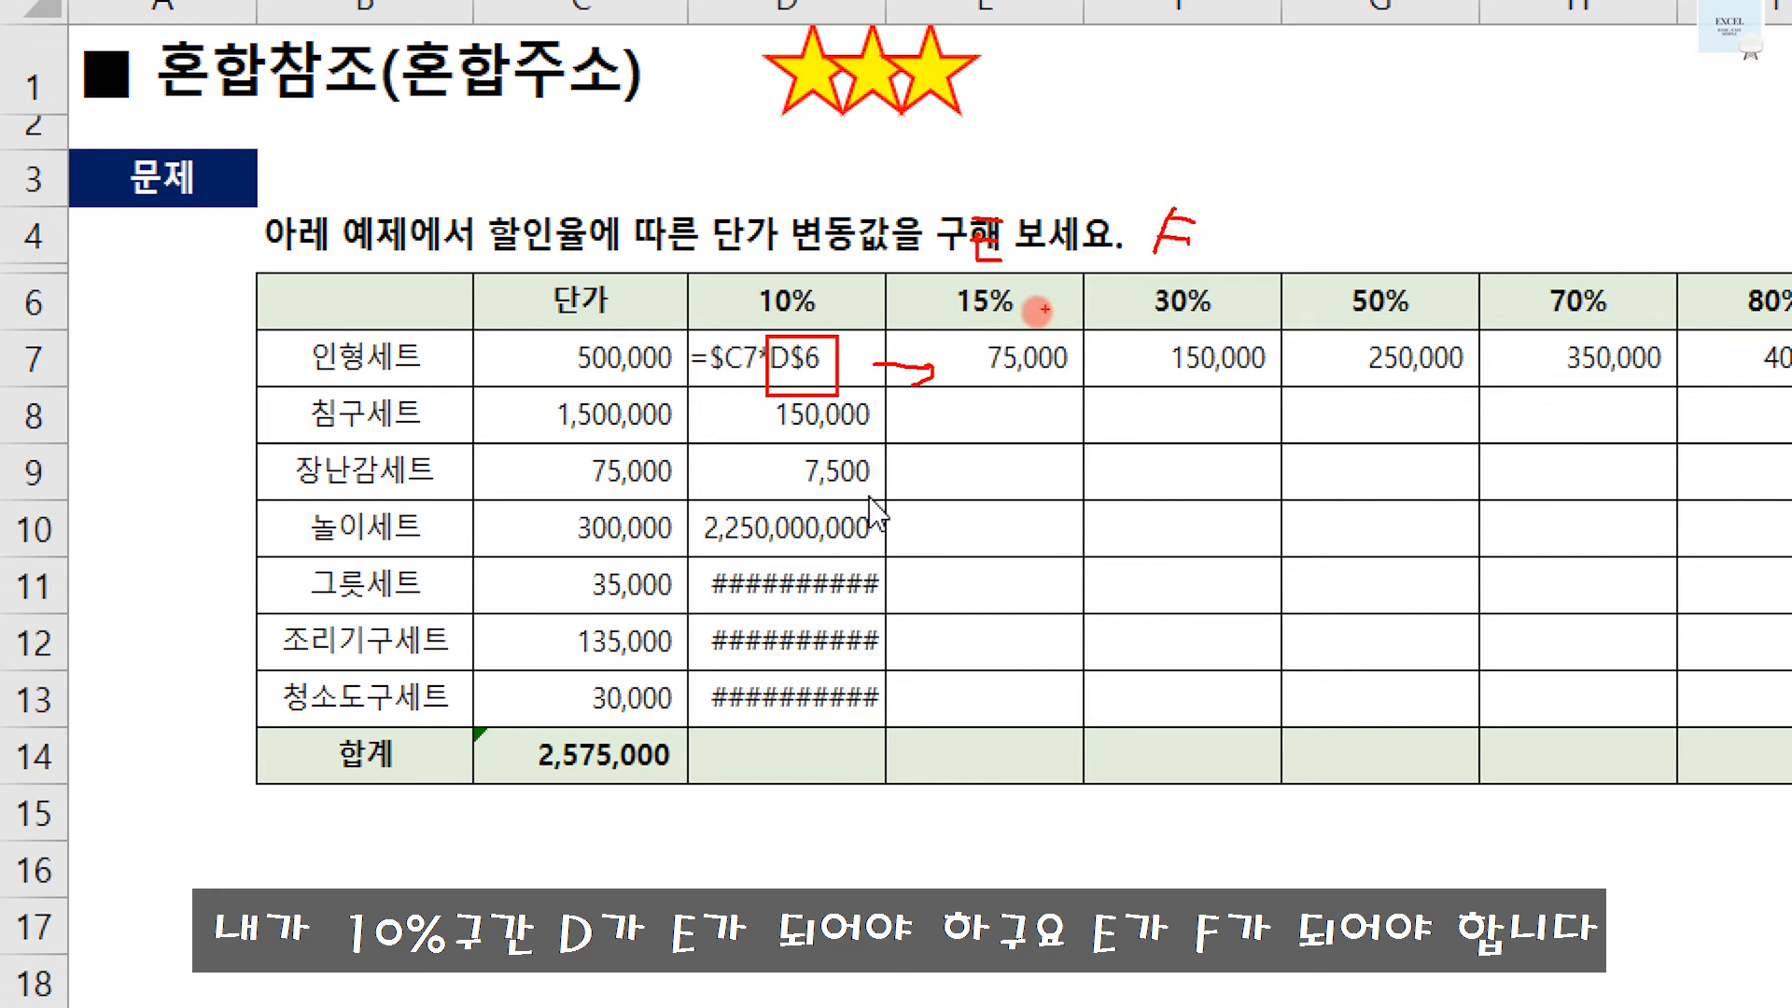
# Mark the fixed row in red with a downward arrow, a circled 6, a cross at row 7 and a formula frame, and clear all annotations.
pyautogui.moveTo(683, 301)
pyautogui.mouseDown()
pyautogui.moveTo(685, 403)
pyautogui.moveTo(702, 393)
pyautogui.mouseUp()
pyautogui.moveTo(827, 370)
pyautogui.mouseDown()
pyautogui.moveTo(811, 348)
pyautogui.moveTo(833, 374)
pyautogui.mouseUp()
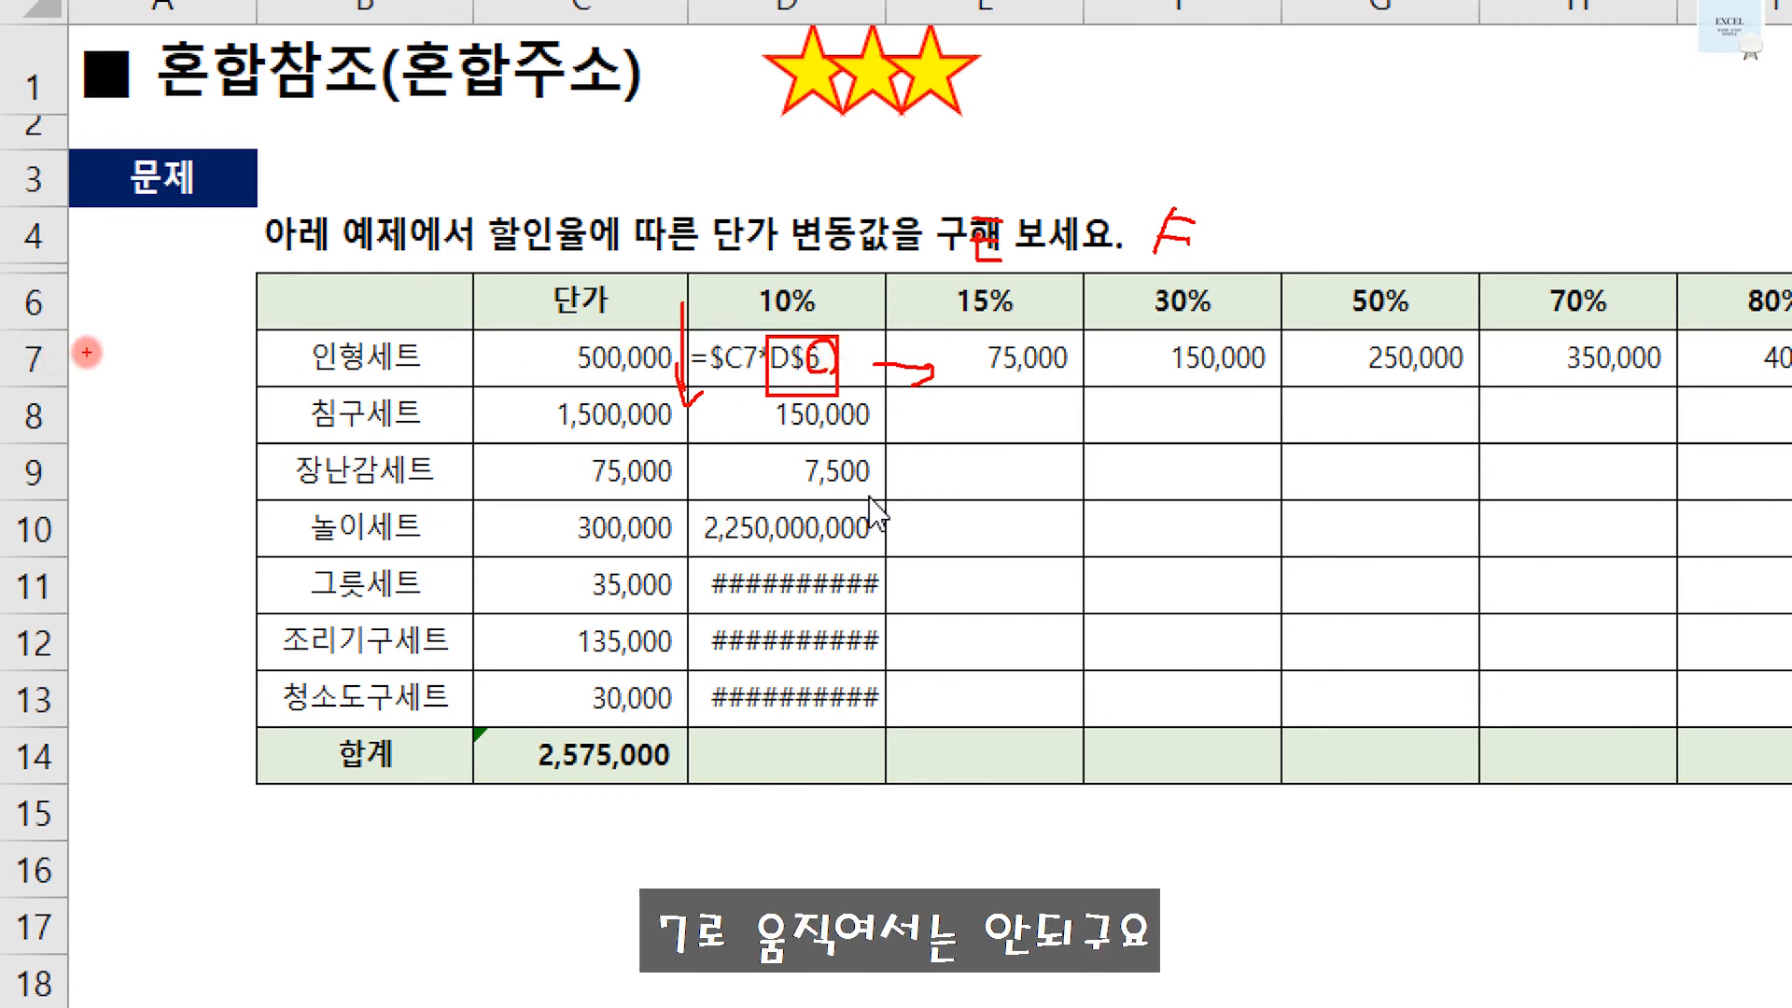
pyautogui.moveTo(80, 352)
pyautogui.mouseDown()
pyautogui.moveTo(66, 362)
pyautogui.moveTo(83, 363)
pyautogui.mouseUp()
pyautogui.moveTo(744, 305)
pyautogui.mouseDown()
pyautogui.moveTo(735, 367)
pyautogui.moveTo(886, 390)
pyautogui.mouseUp()
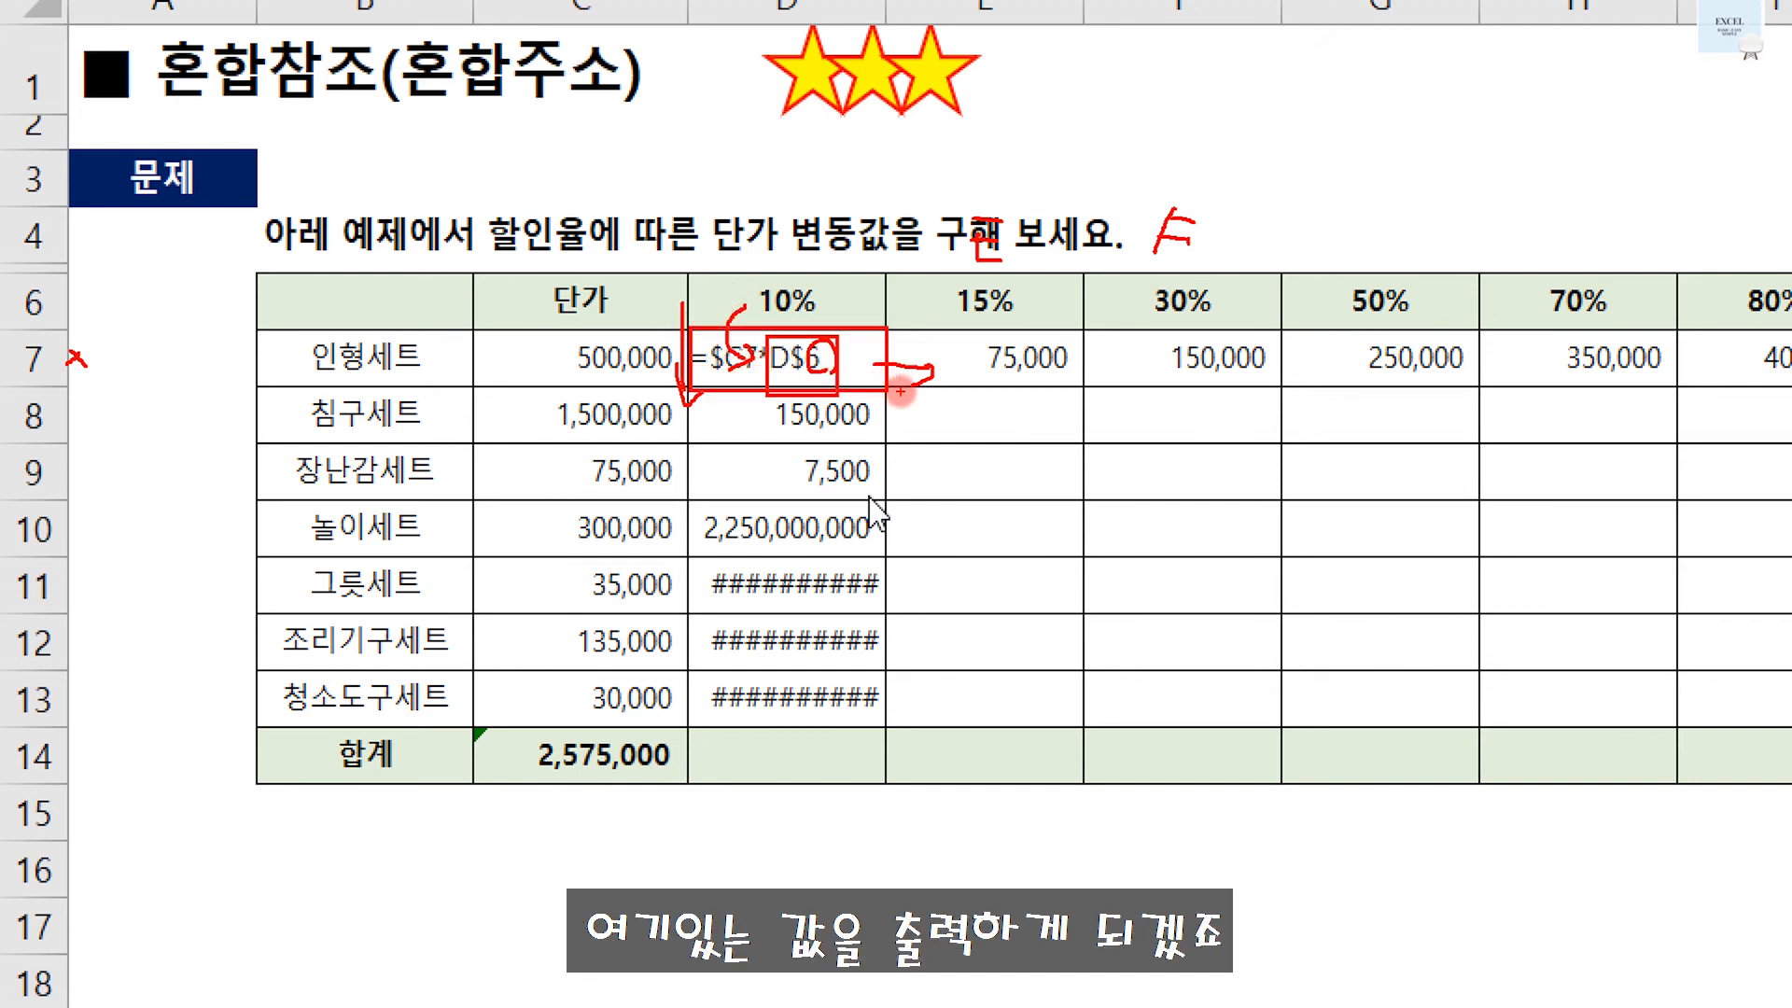
pyautogui.press('Escape')
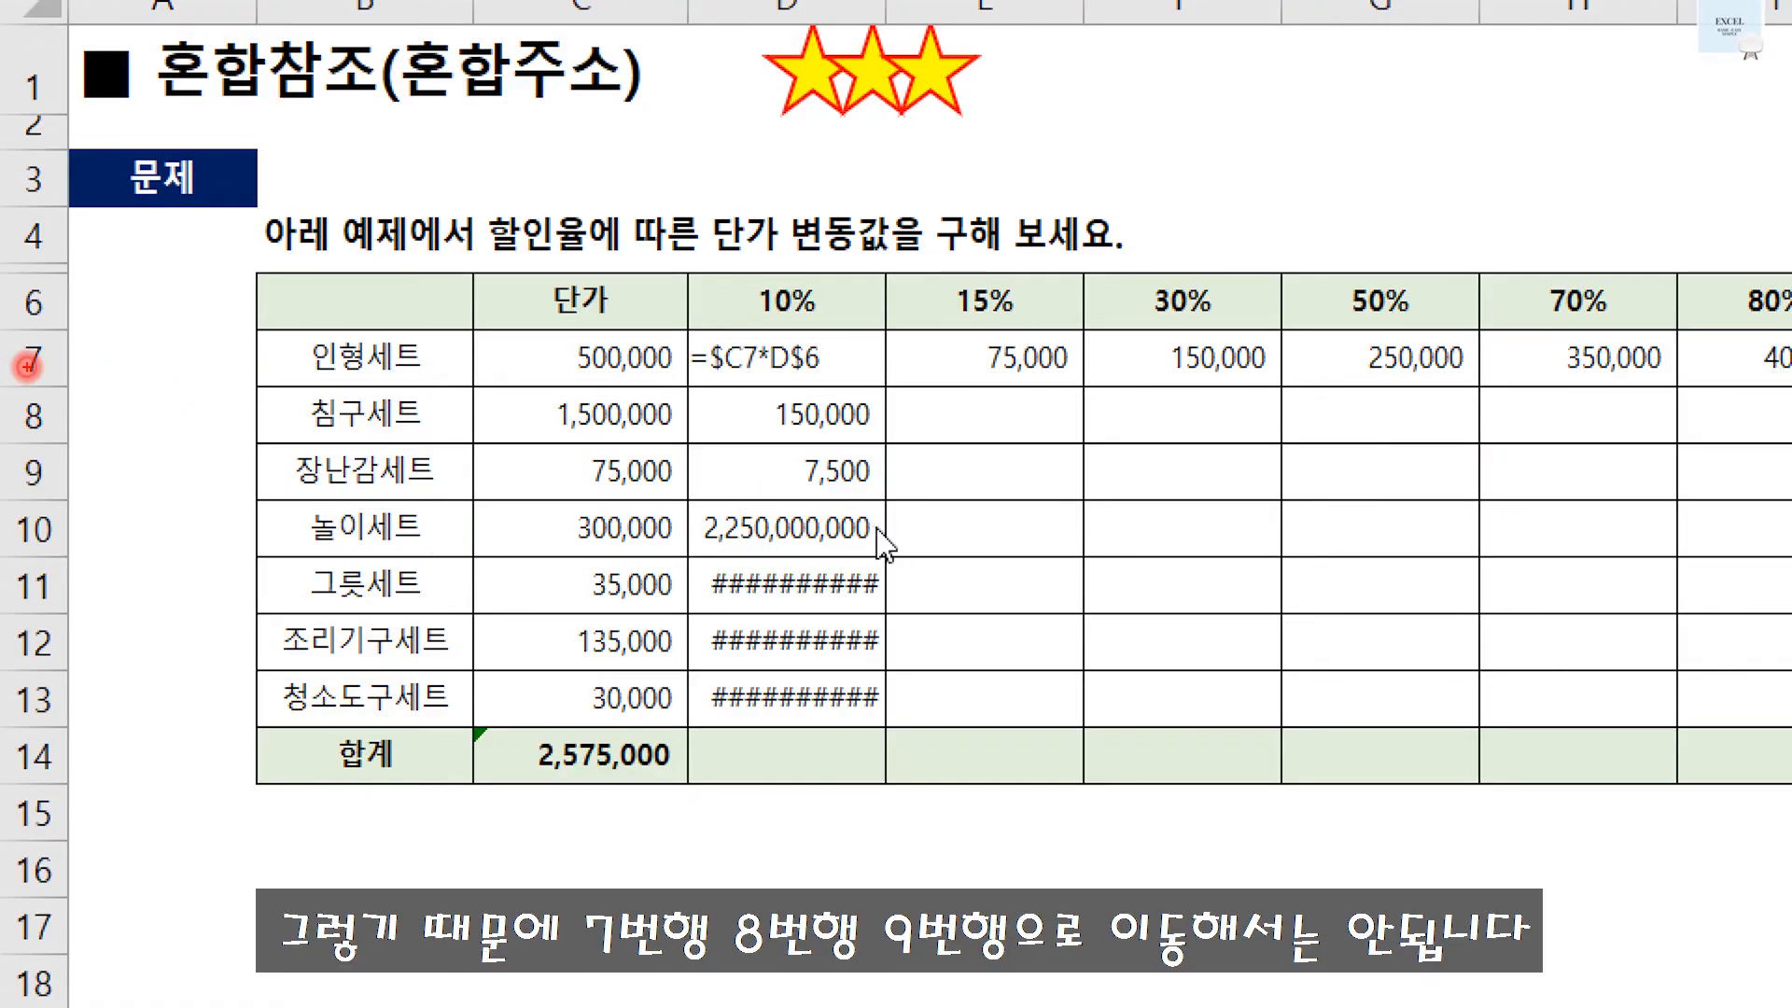
# Cross out row numbers 7 to 9 in red, clear the marks, and briefly frame the completed D7 formula.
pyautogui.moveTo(21, 366)
pyautogui.mouseDown()
pyautogui.moveTo(69, 394)
pyautogui.moveTo(52, 425)
pyautogui.mouseUp()
pyautogui.moveTo(48, 413)
pyautogui.mouseDown()
pyautogui.moveTo(82, 433)
pyautogui.moveTo(55, 482)
pyautogui.moveTo(94, 507)
pyautogui.mouseUp()
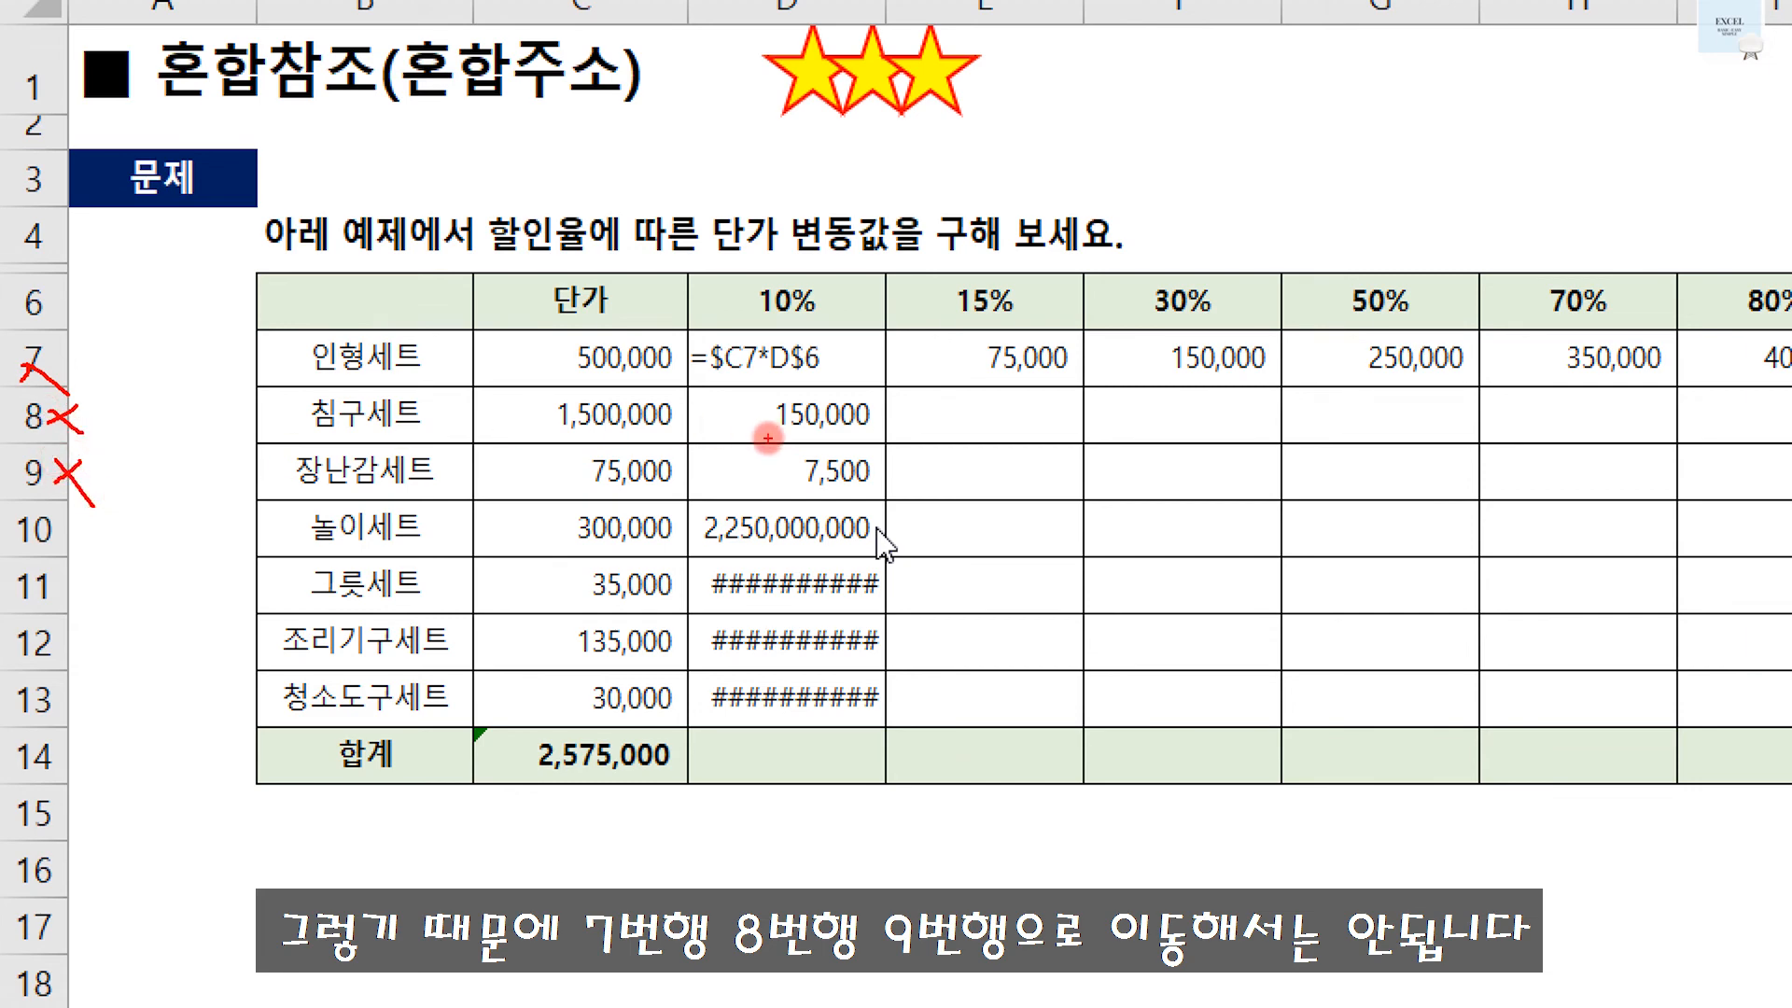
pyautogui.press('Escape')
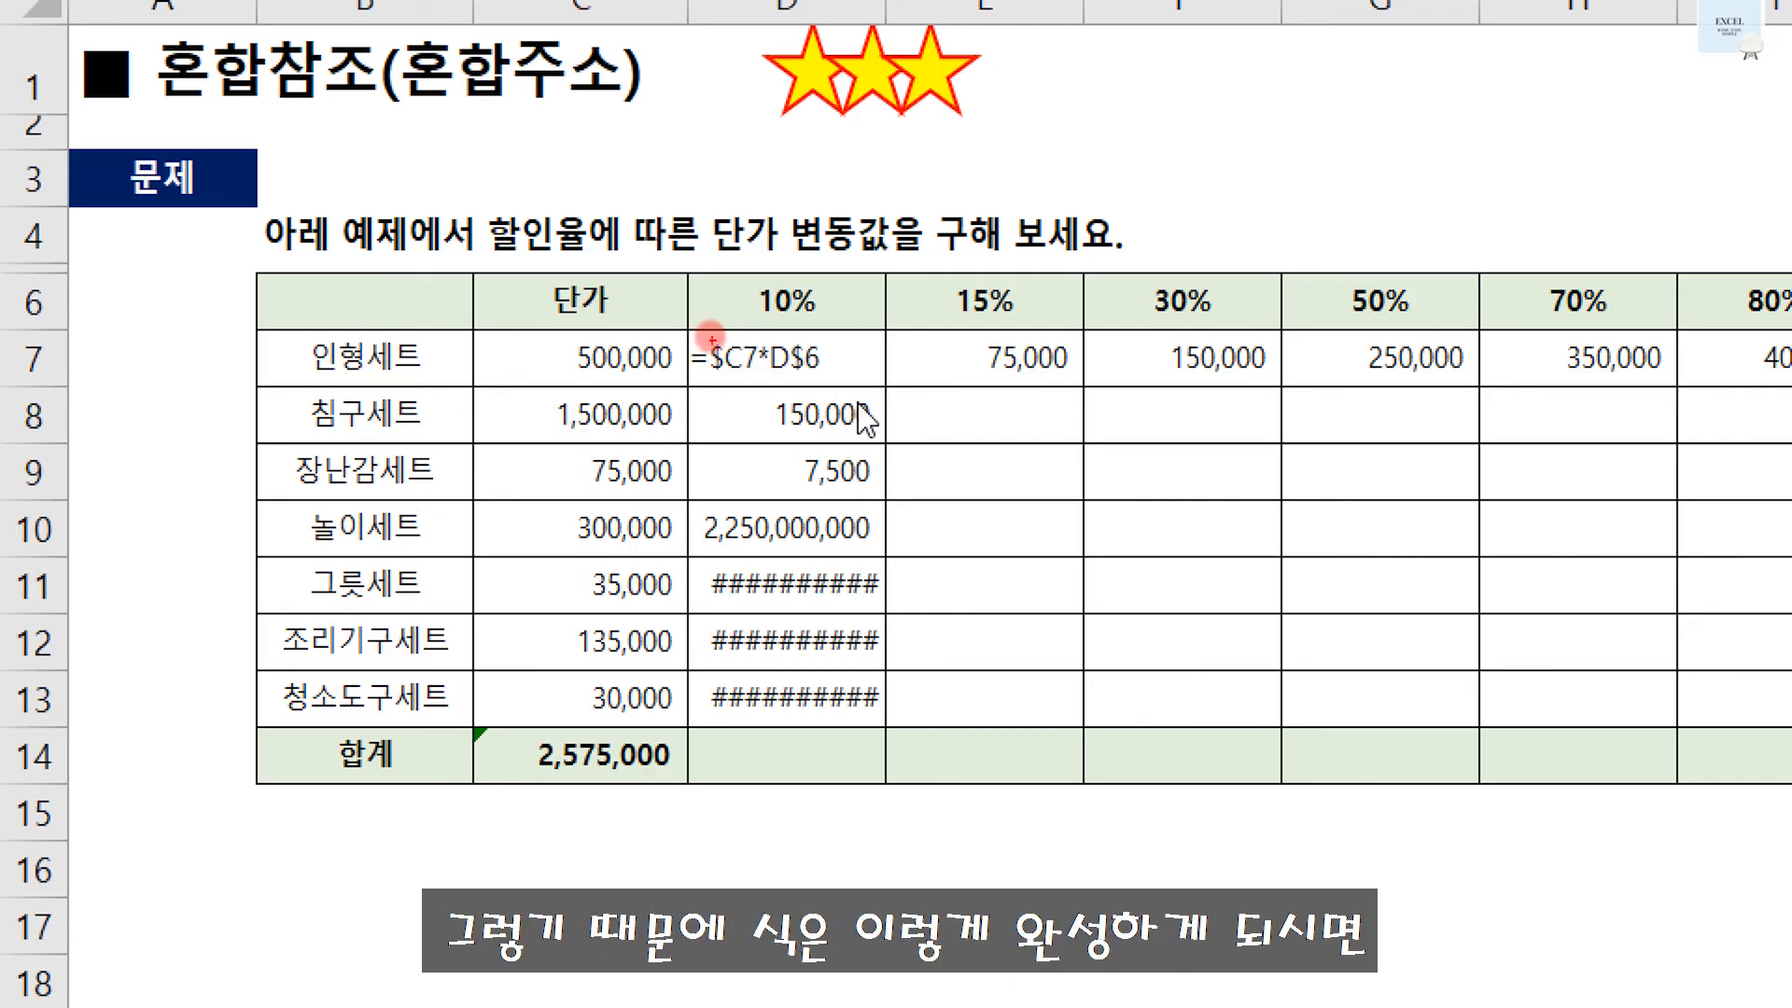
pyautogui.moveTo(680, 336)
pyautogui.mouseDown()
pyautogui.moveTo(682, 386)
pyautogui.moveTo(888, 384)
pyautogui.mouseUp()
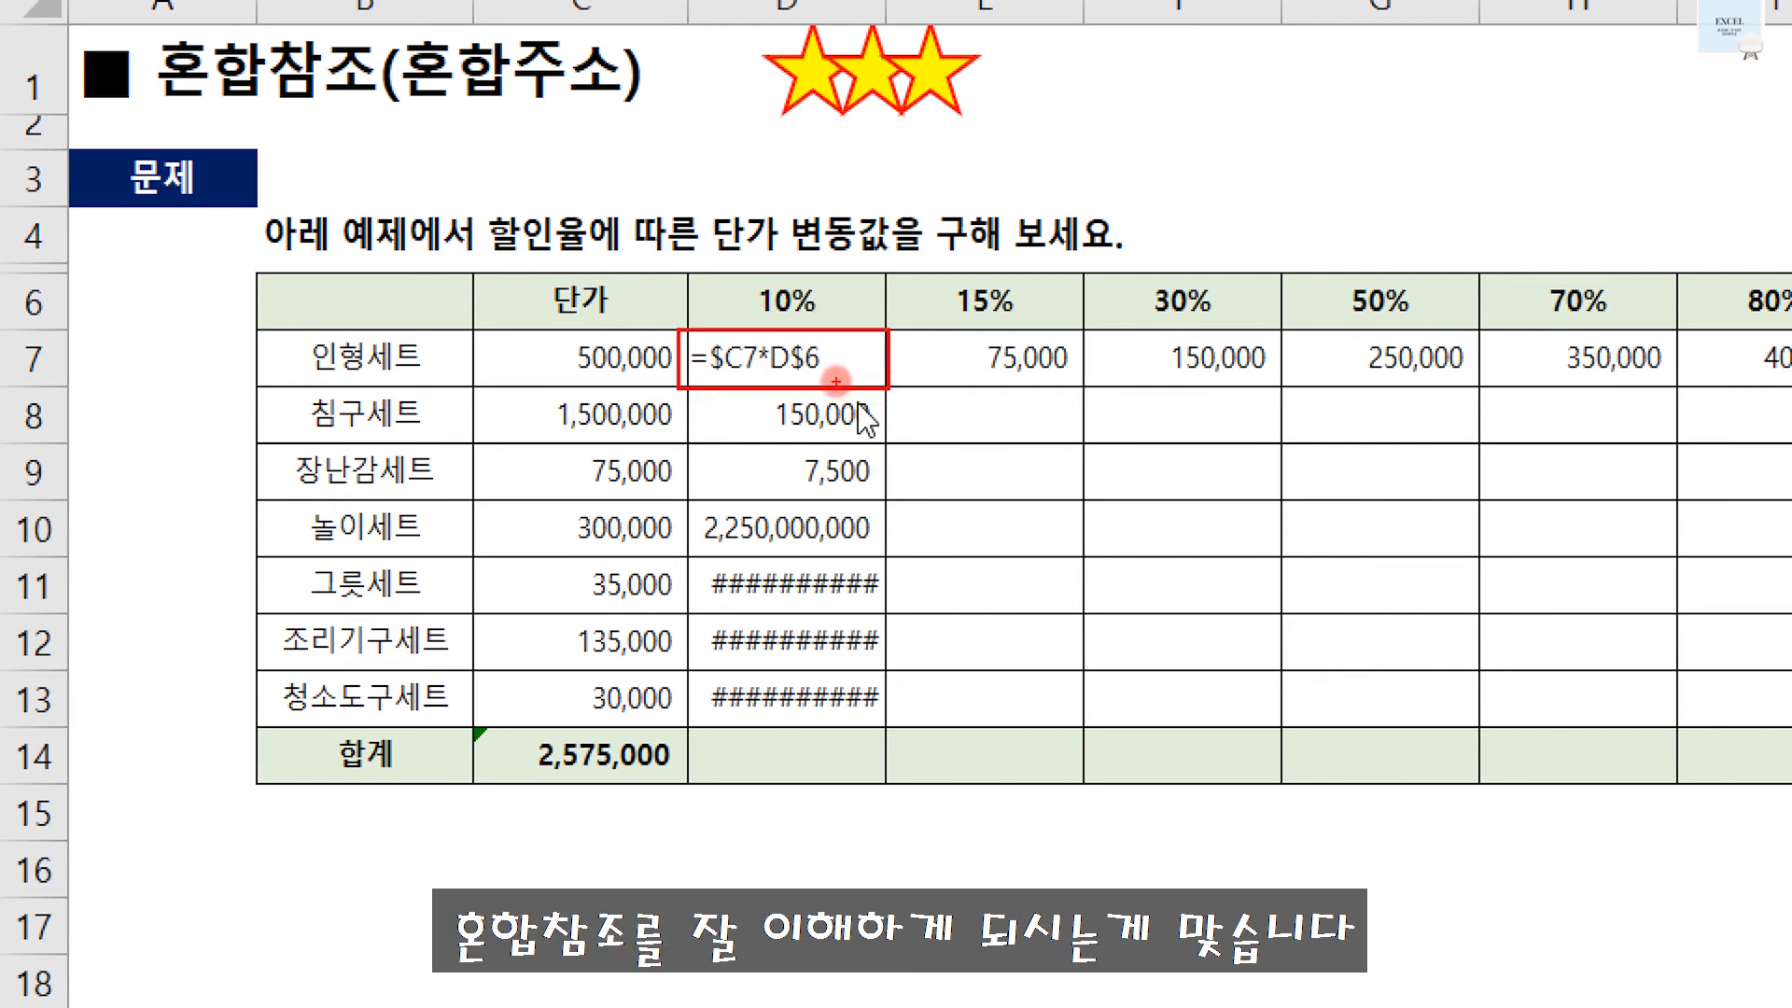
pyautogui.press('Escape')
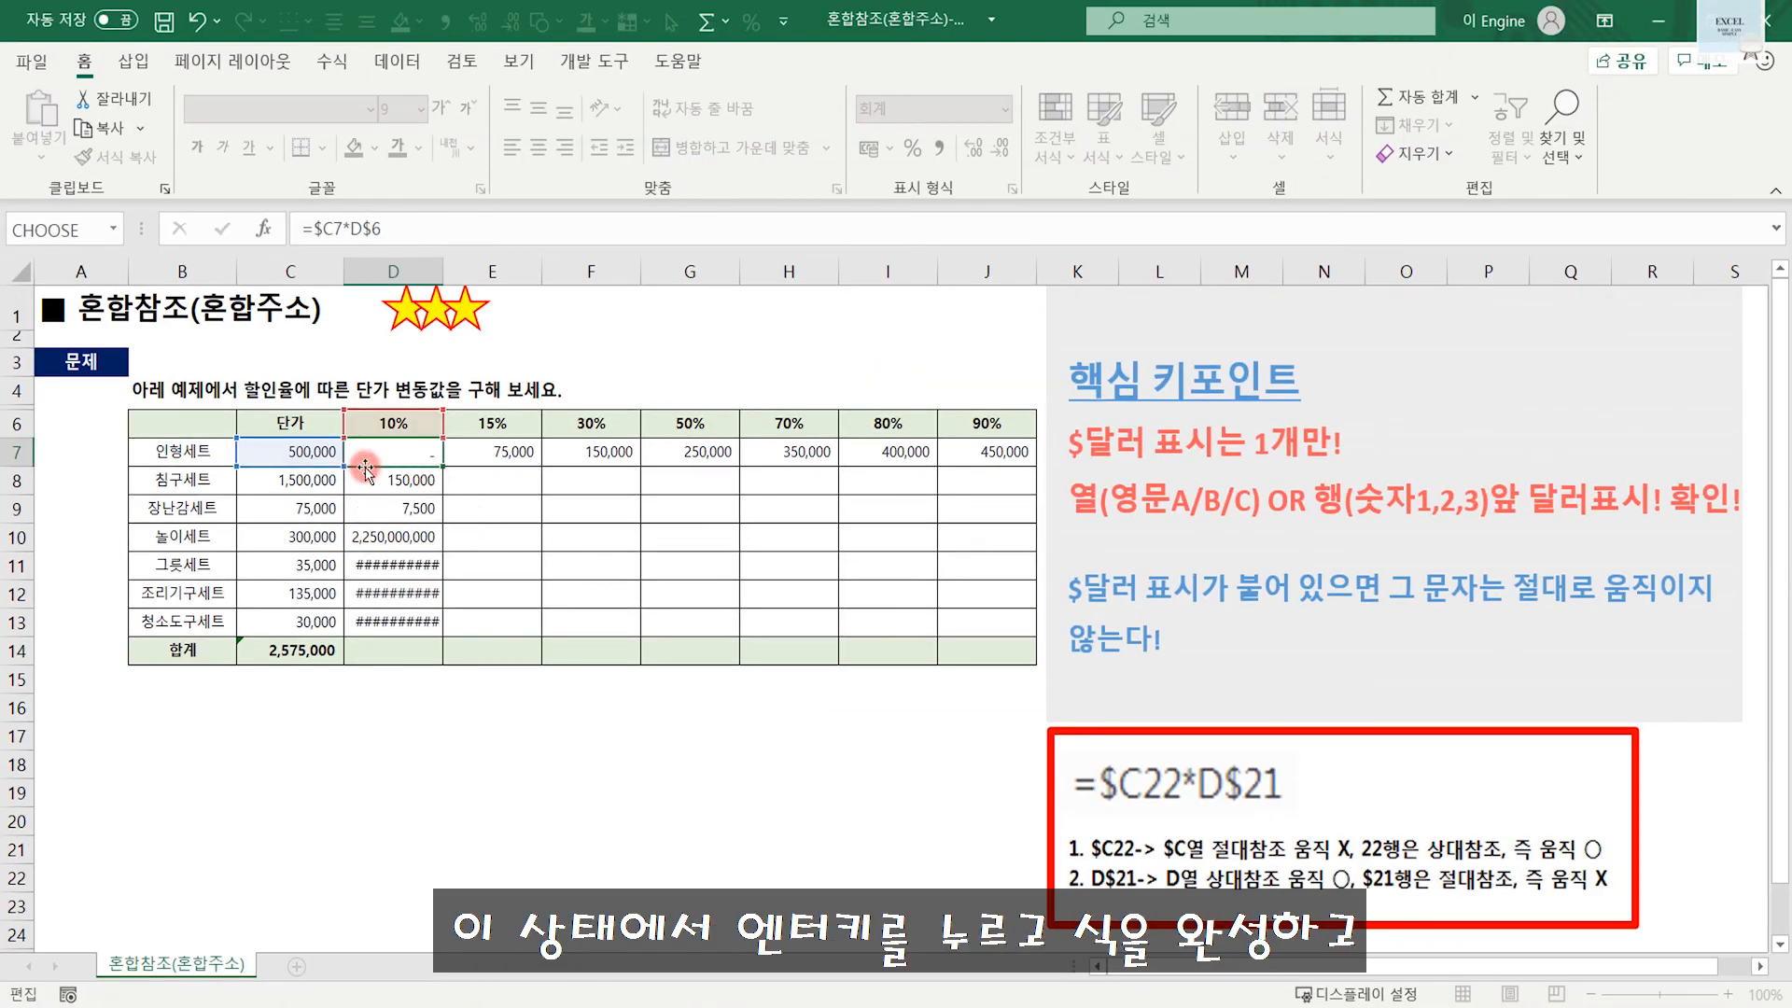
# Commit =$C7*D$6 in D7 and fill it down to the 청소도구세트 row and across to the 90% column, covering D7:J13.
pyautogui.press('Return')
pyautogui.click(426, 453)
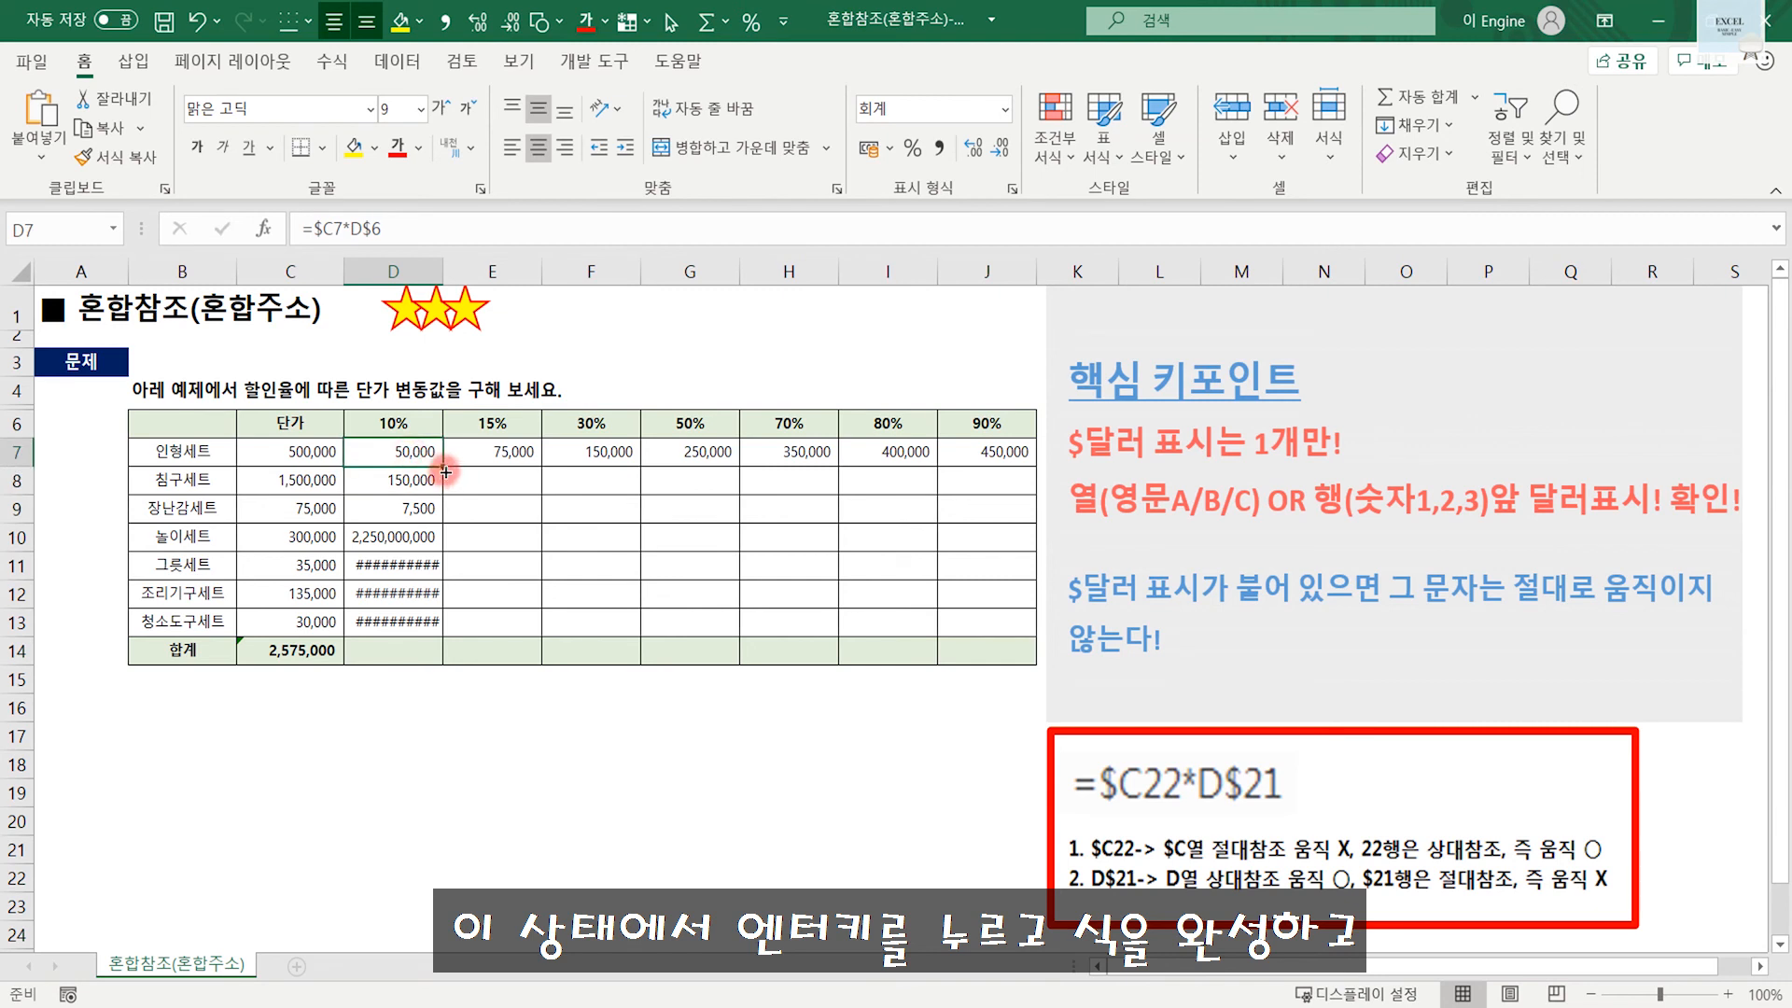
pyautogui.moveTo(440, 467); pyautogui.dragTo(1039, 644)
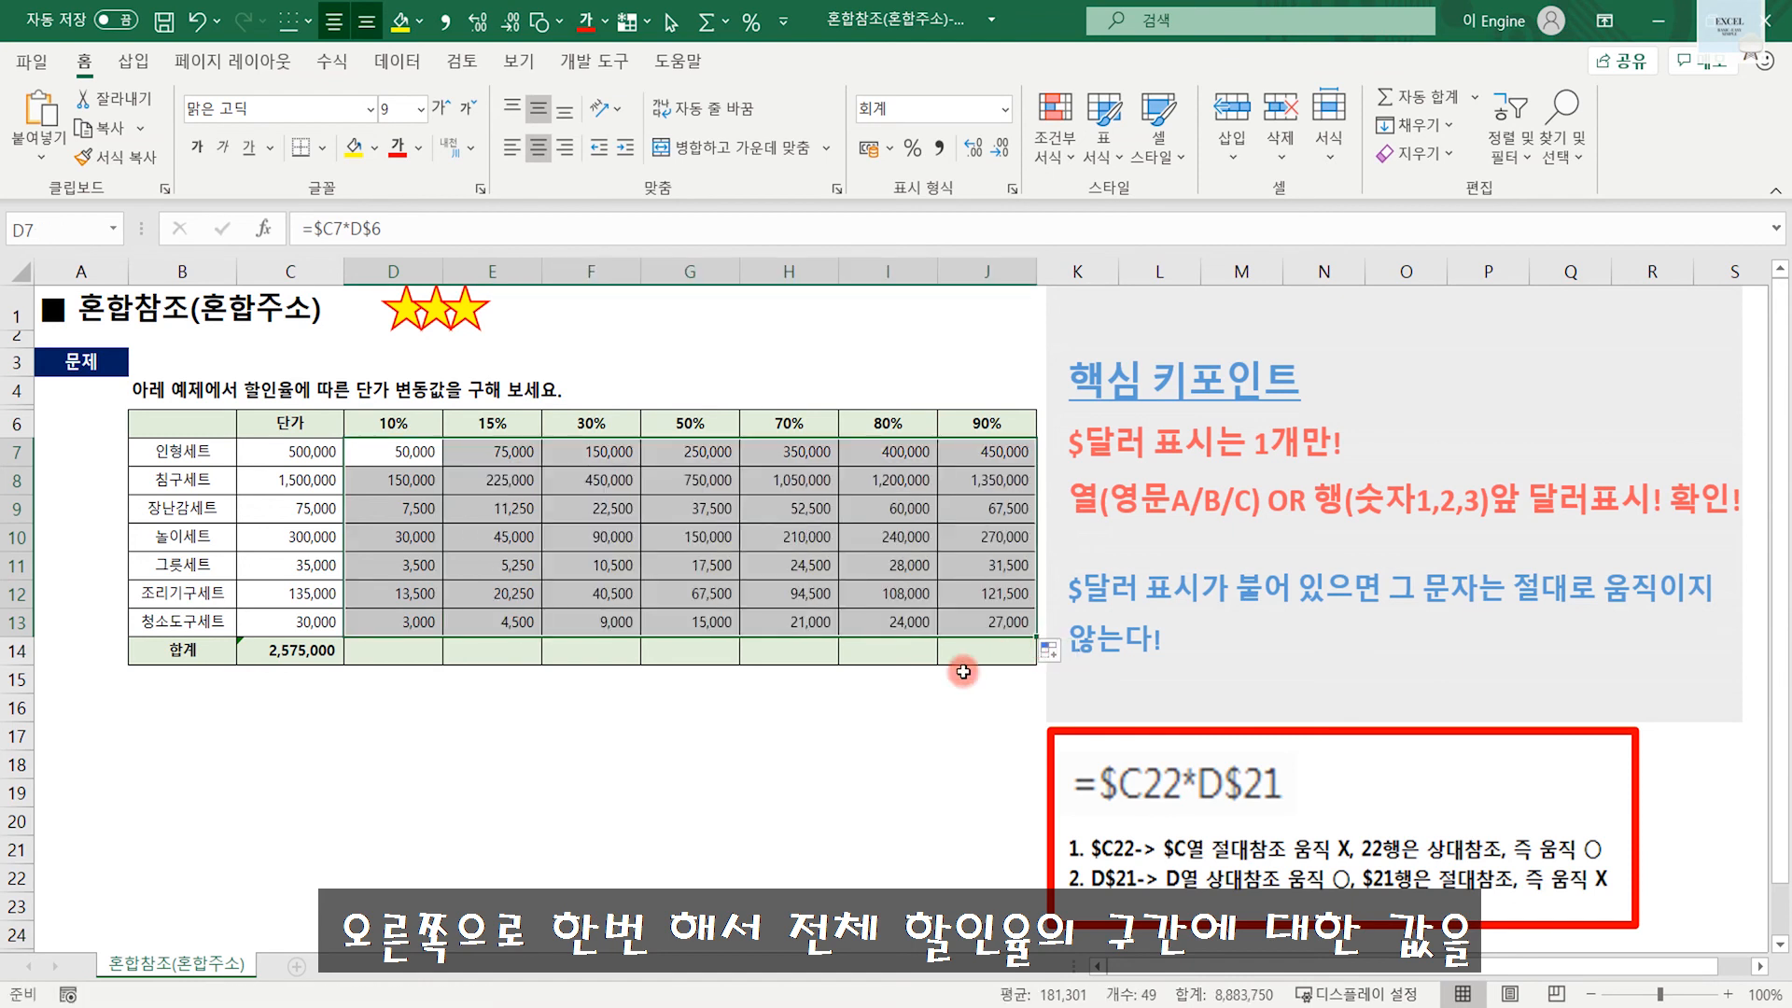
pyautogui.click(761, 763)
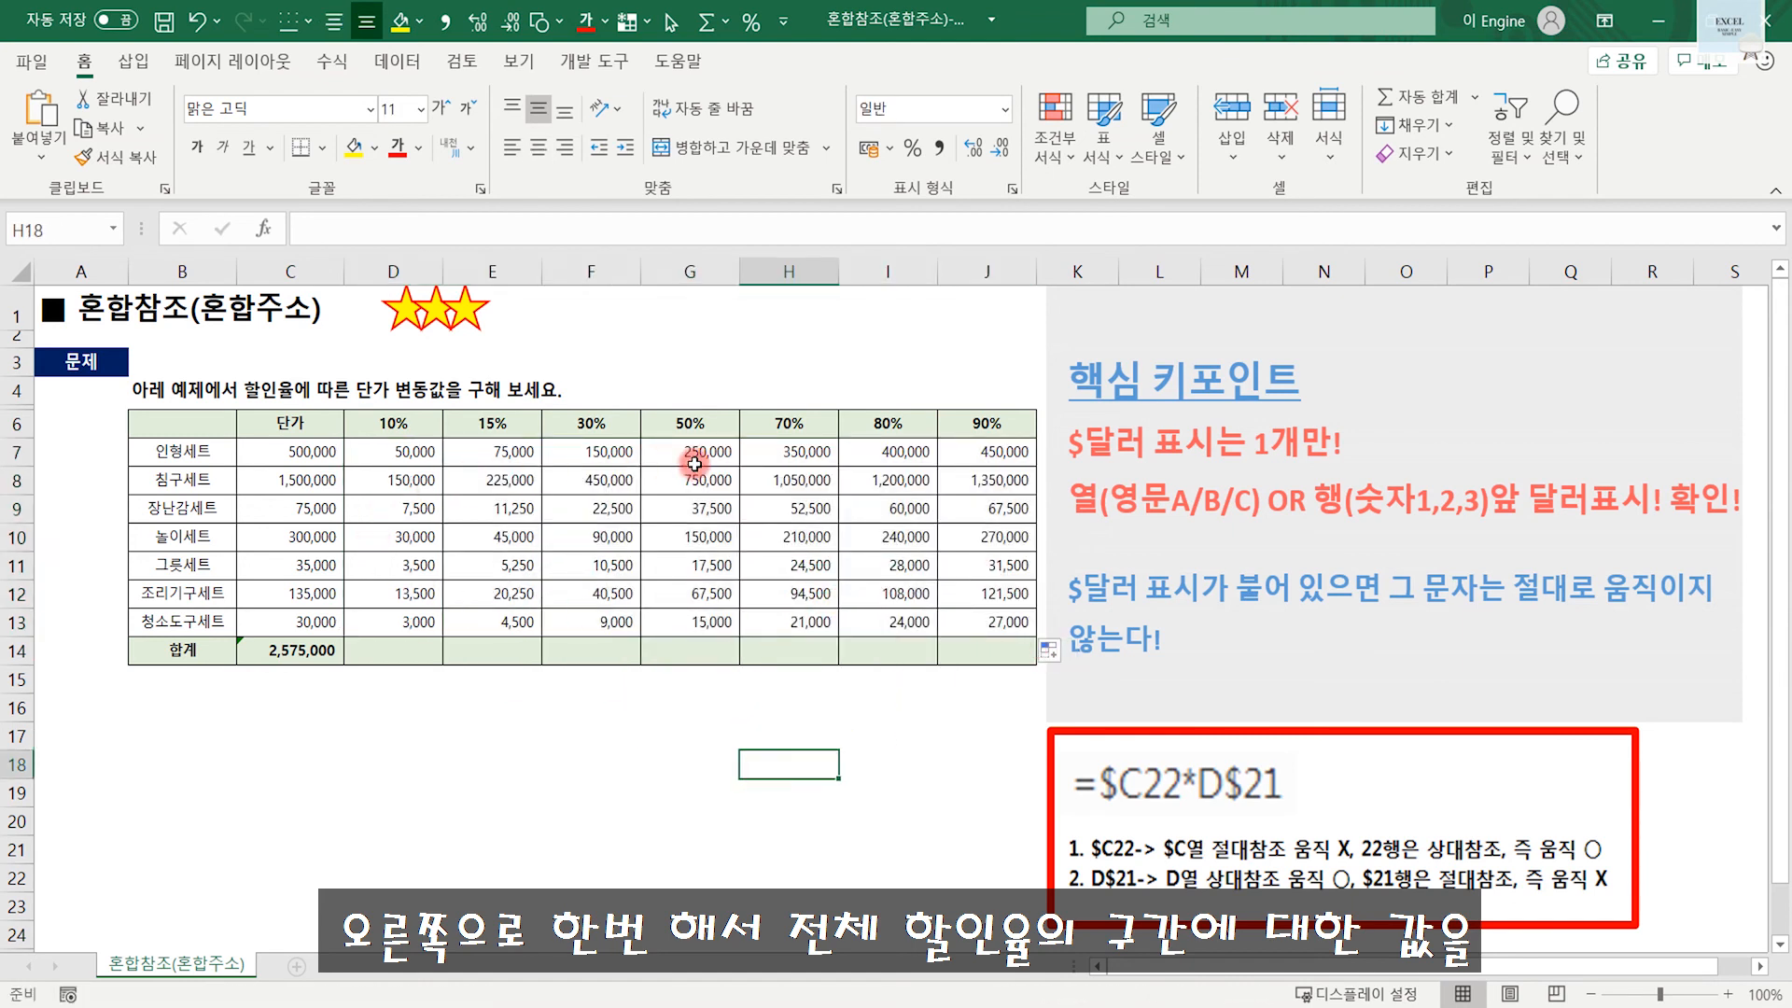